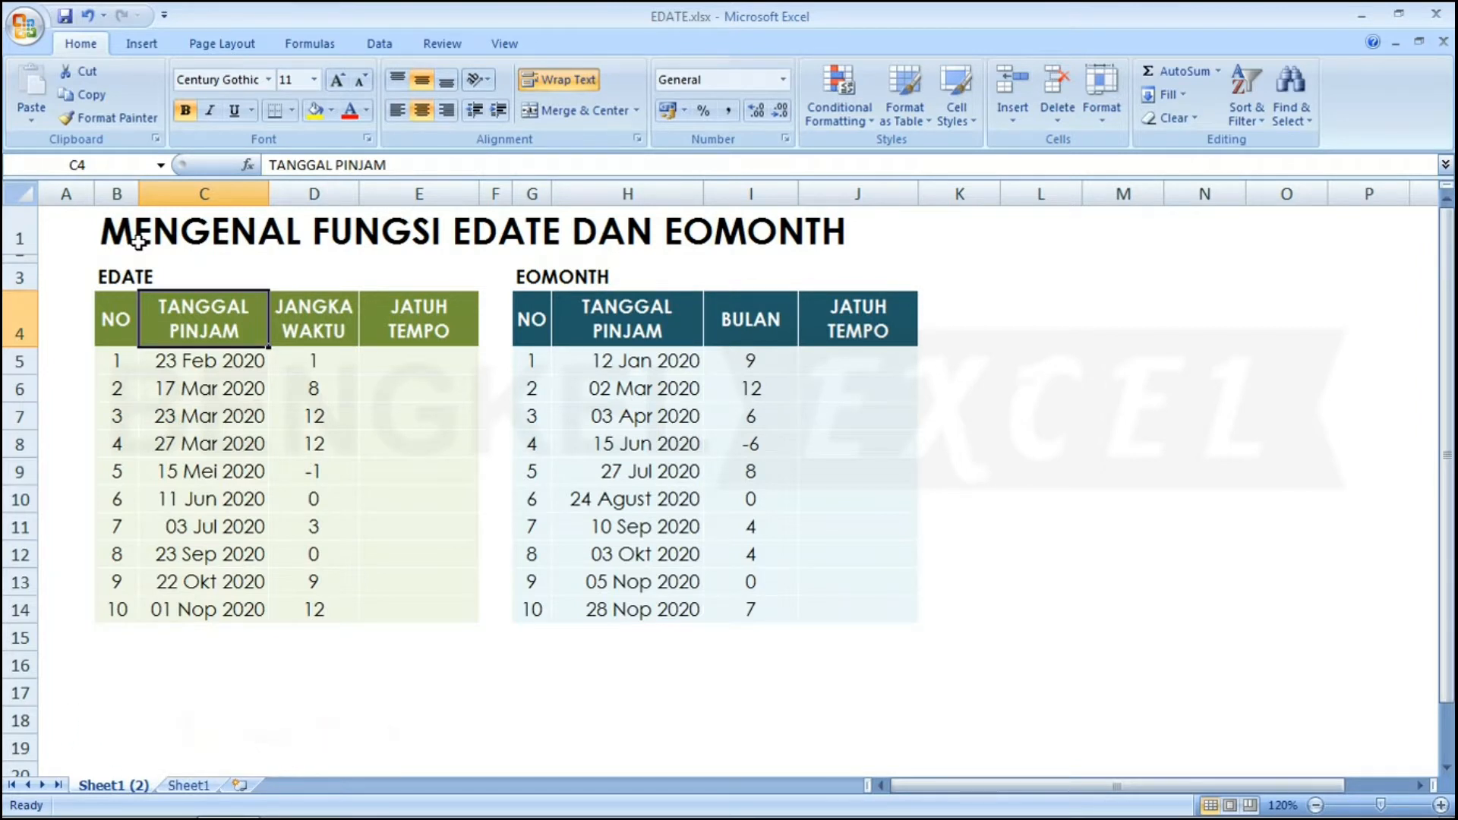
# Step: Look over the column headers and the first loan record in the EDATE table
pyautogui.press('Left')
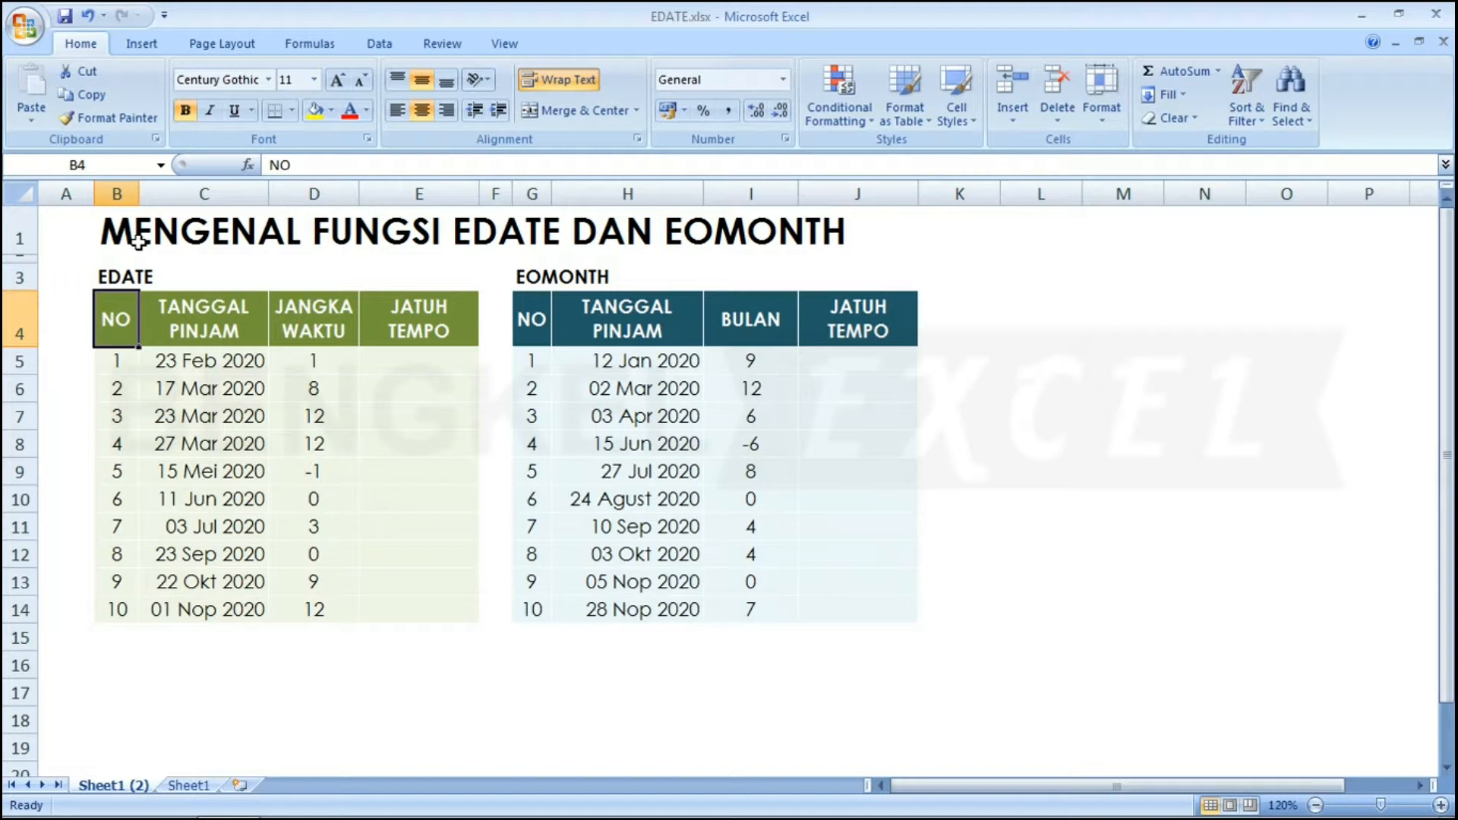
pyautogui.press('Down')
pyautogui.press('Up')
pyautogui.press('Down')
pyautogui.press('Right')
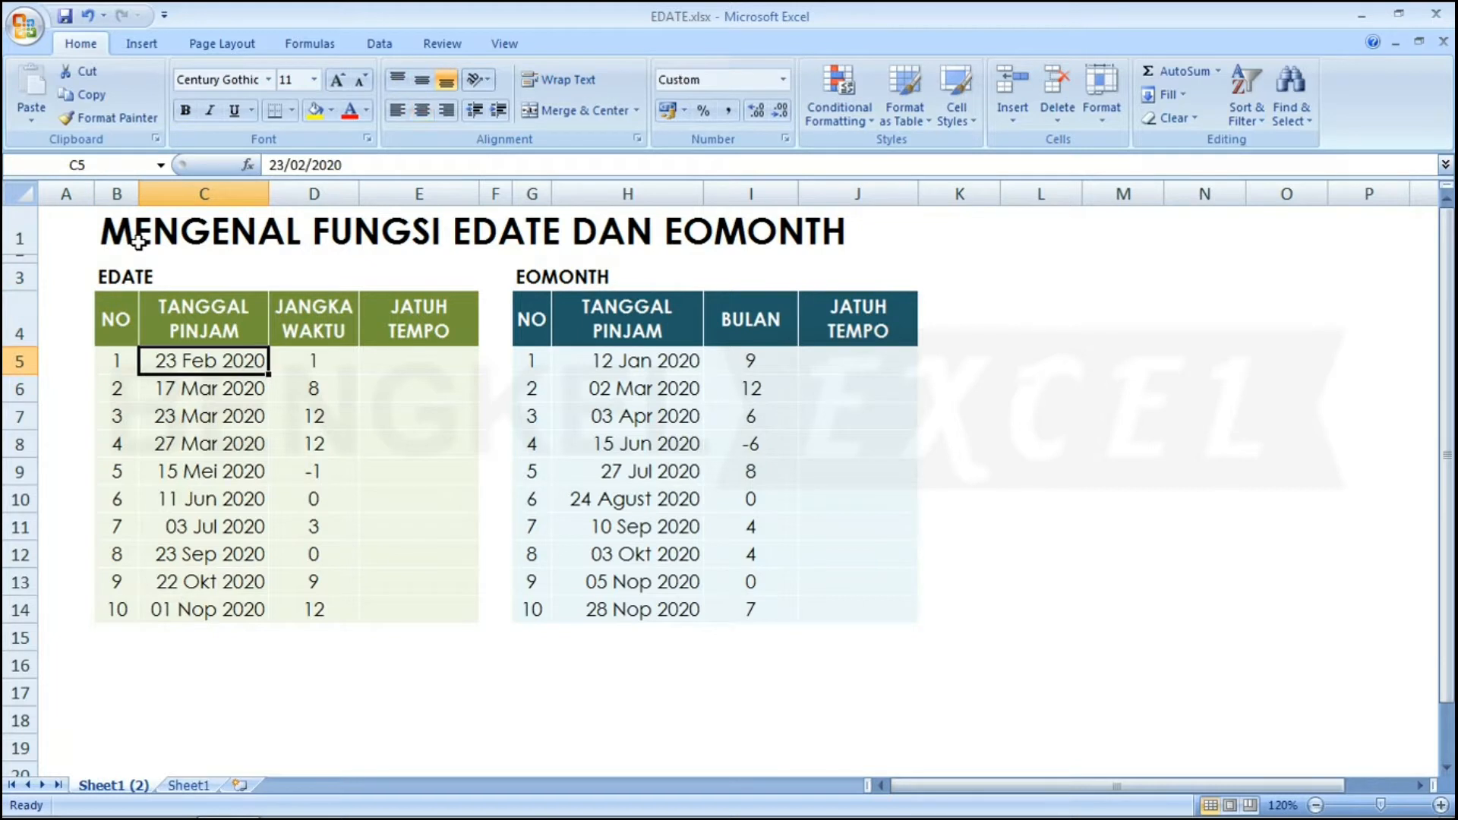
pyautogui.press('Right')
pyautogui.press('Right')
pyautogui.press('Left')
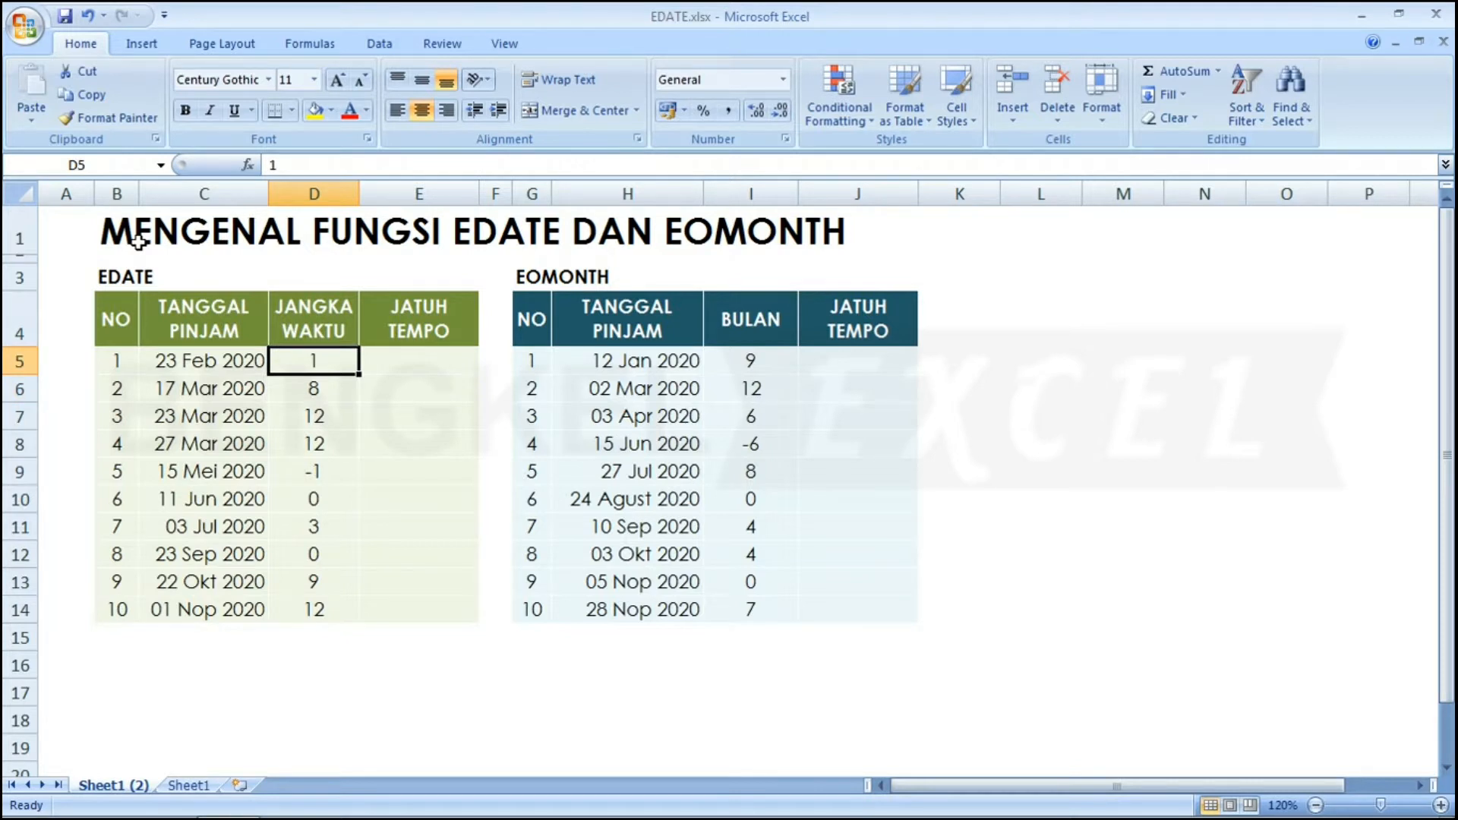
# Step: Examine the positive and negative month values in the EDATE table's JANGKA WAKTU column, alongside the first row's loan date and due date cell
pyautogui.press('Down')
pyautogui.press('Down')
pyautogui.press('Down')
pyautogui.press('Down')
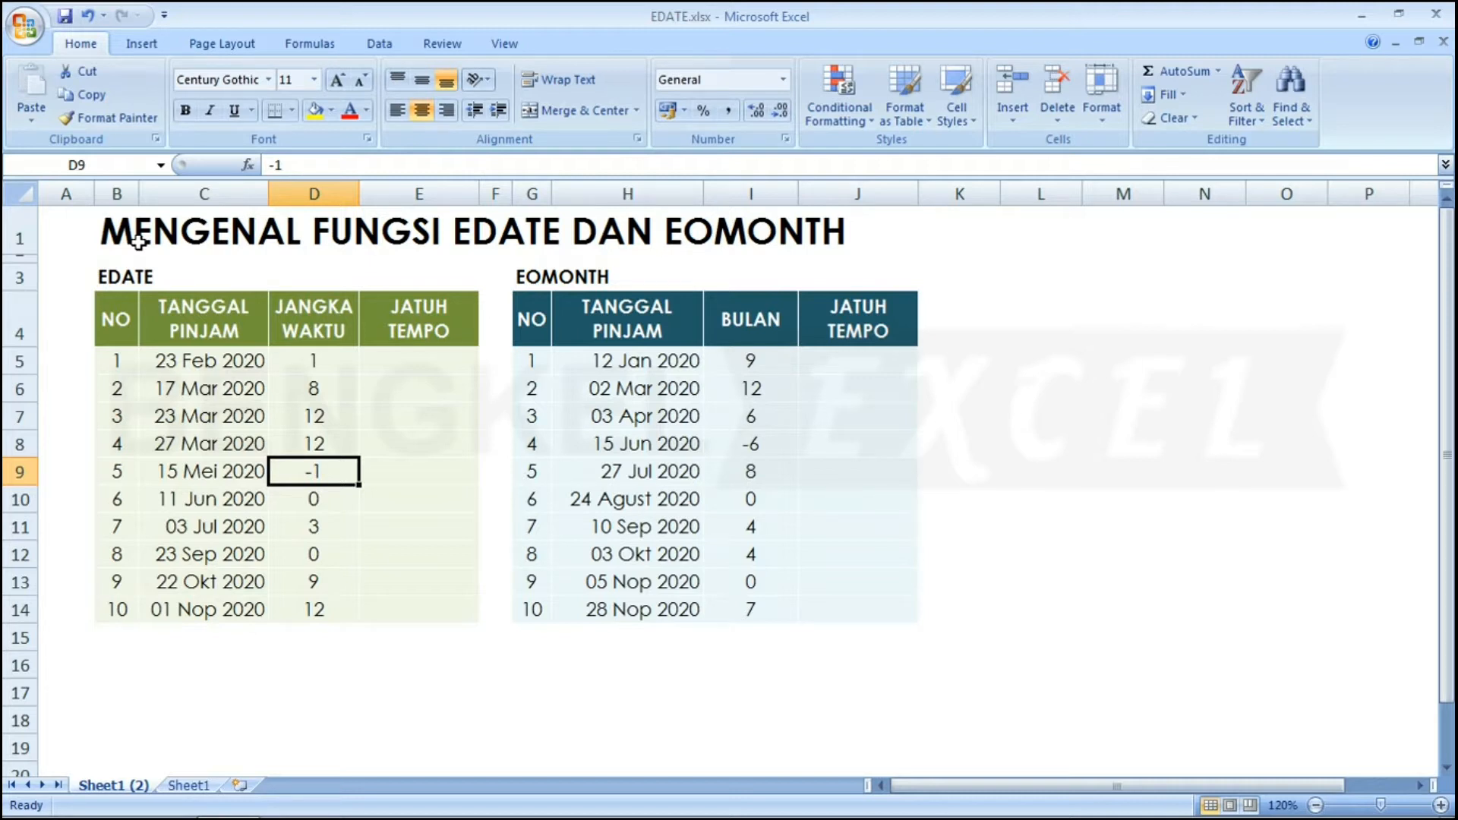
pyautogui.press('Up')
pyautogui.press('Up')
pyautogui.press('Up')
pyautogui.press('Up')
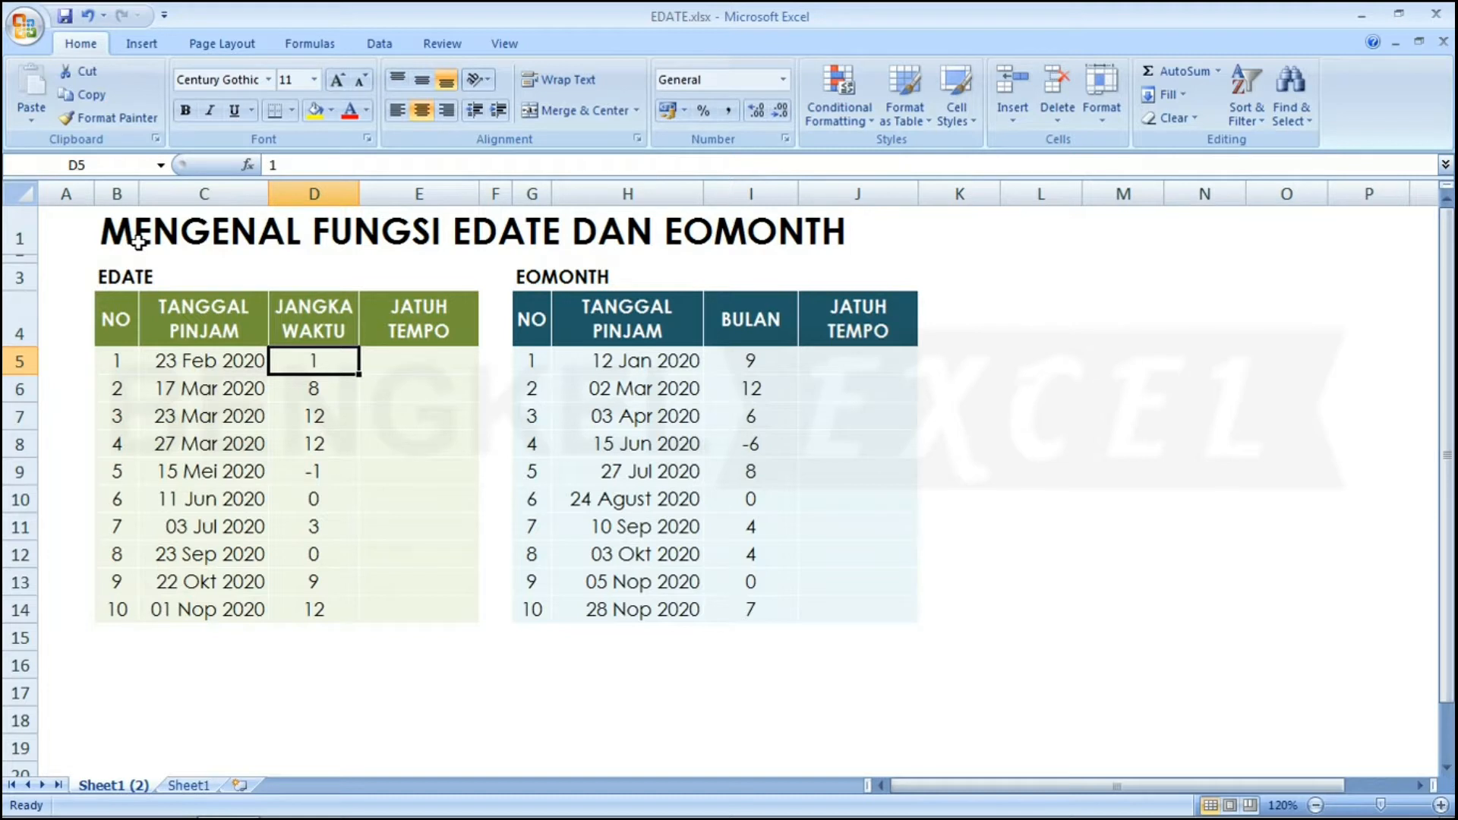
pyautogui.press('Left')
pyautogui.press('Right')
pyautogui.press('Right')
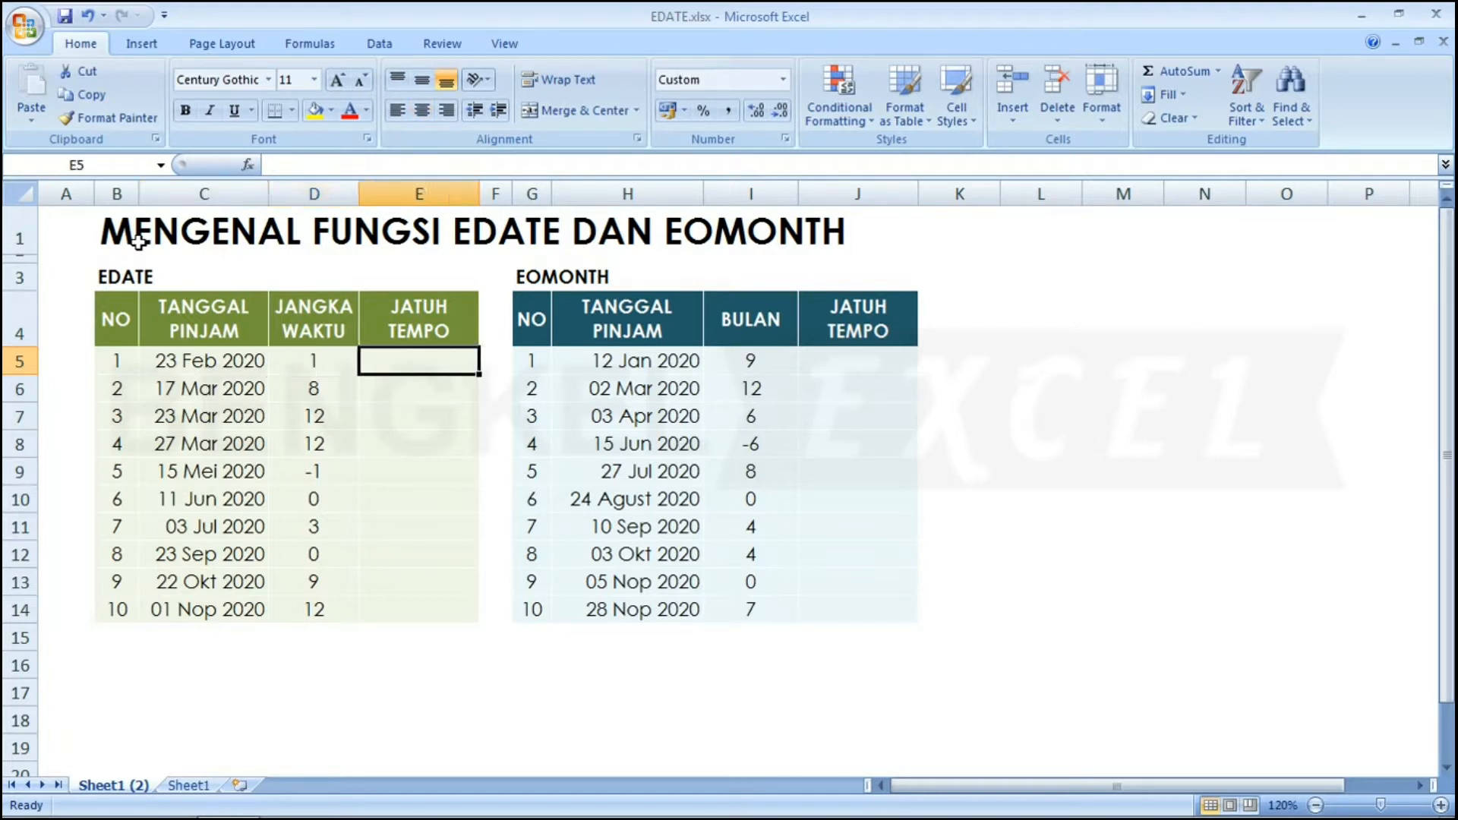
pyautogui.press('Left')
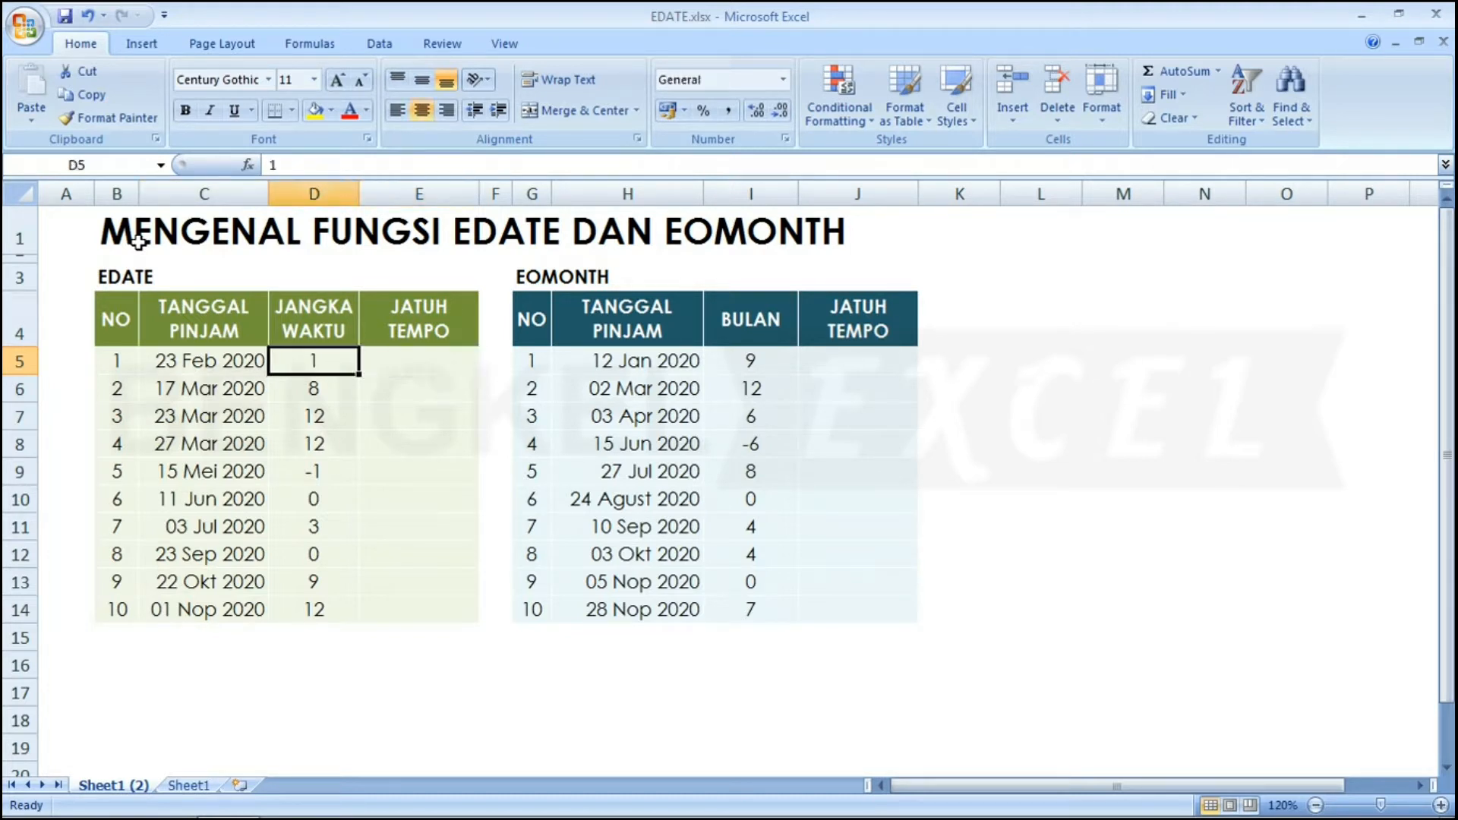
pyautogui.press('Down')
pyautogui.press('Down')
pyautogui.press('Down')
pyautogui.press('Down')
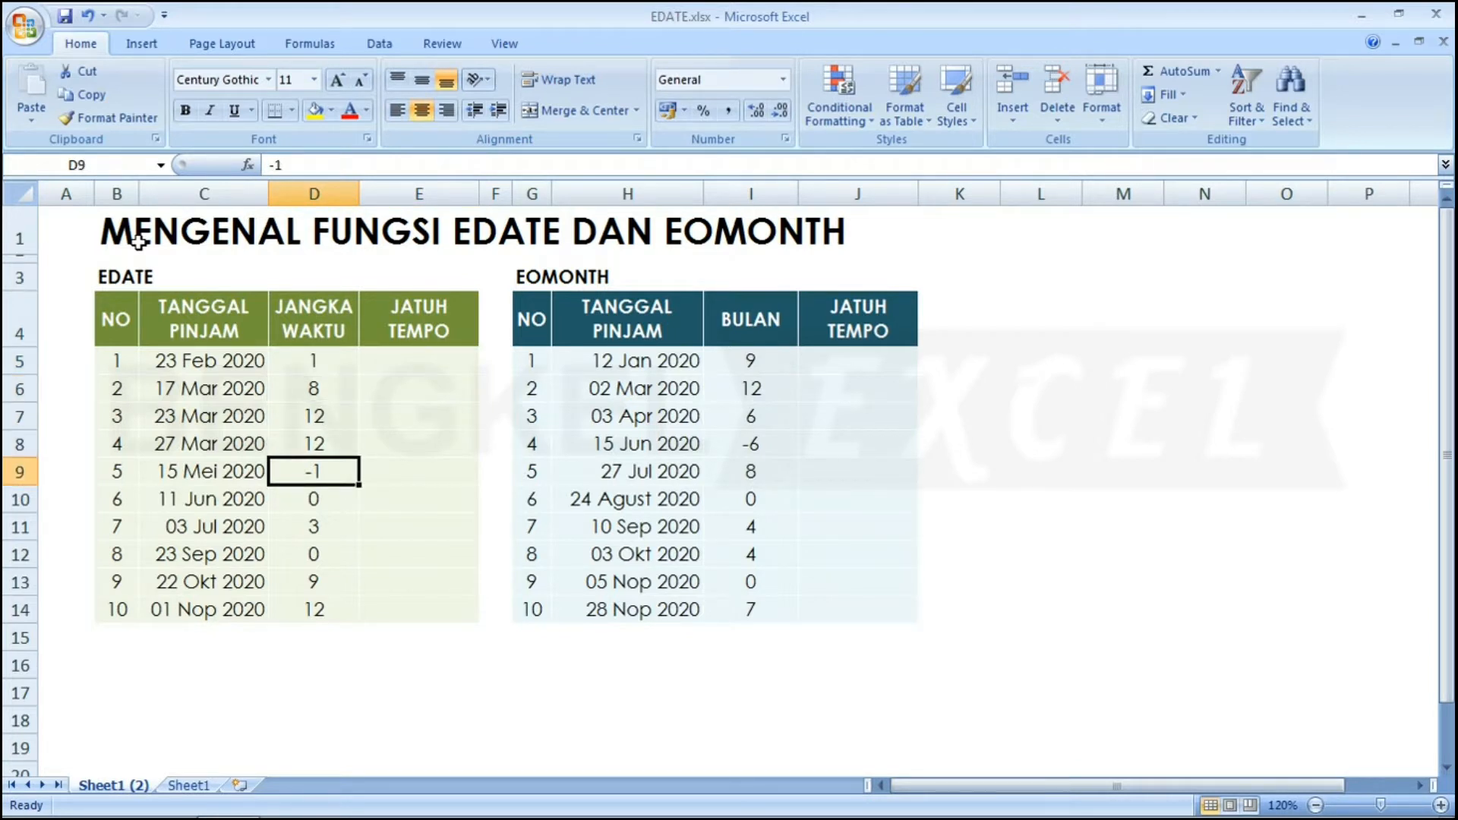
# Step: Enter =EDATE(C5;D5) in cell E5 to calculate the first loan's due date
pyautogui.press('Right')
pyautogui.press('Up')
pyautogui.press('Up')
pyautogui.press('Up')
pyautogui.press('Up')
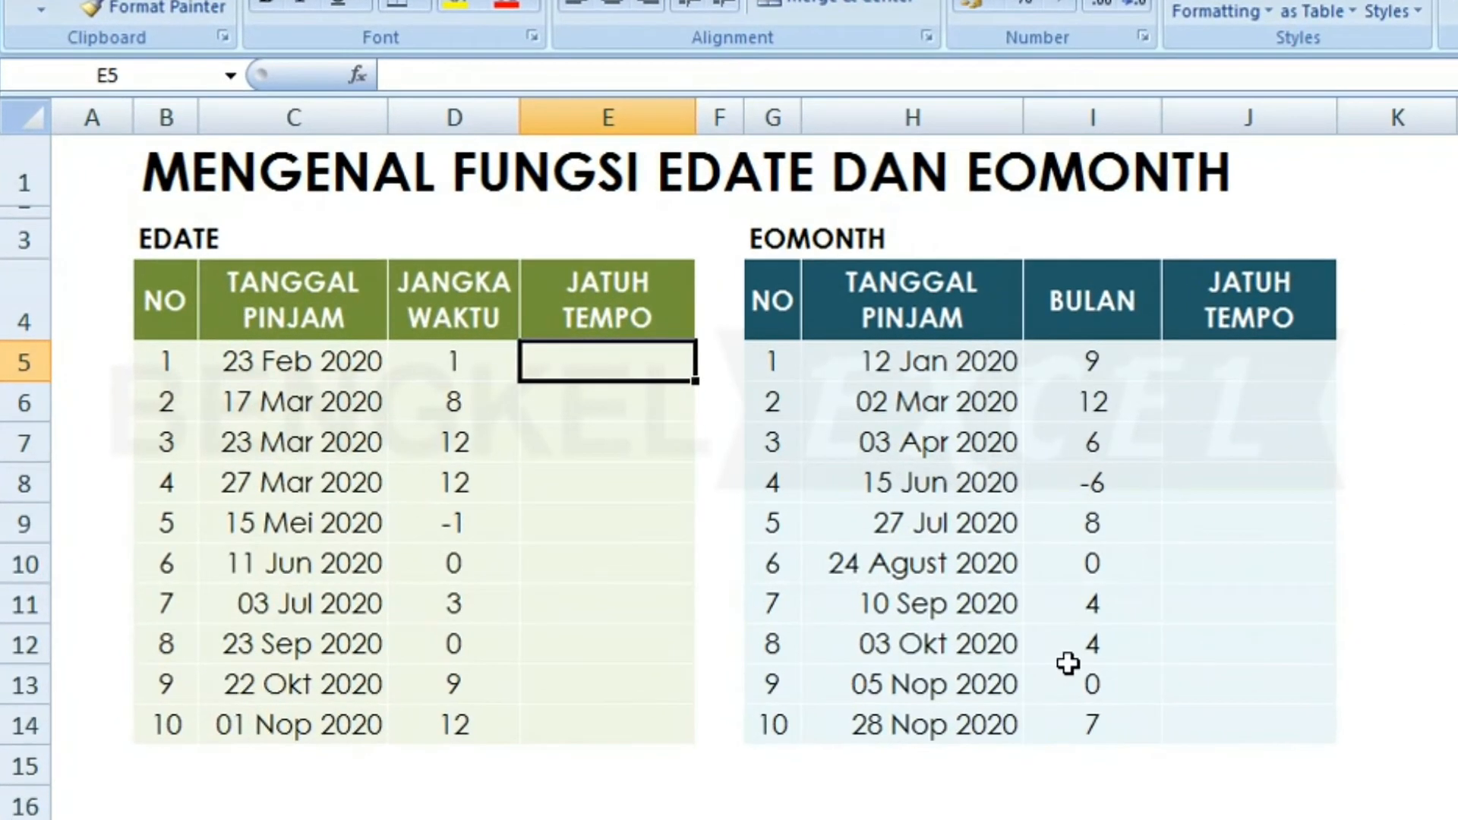
pyautogui.write('=')
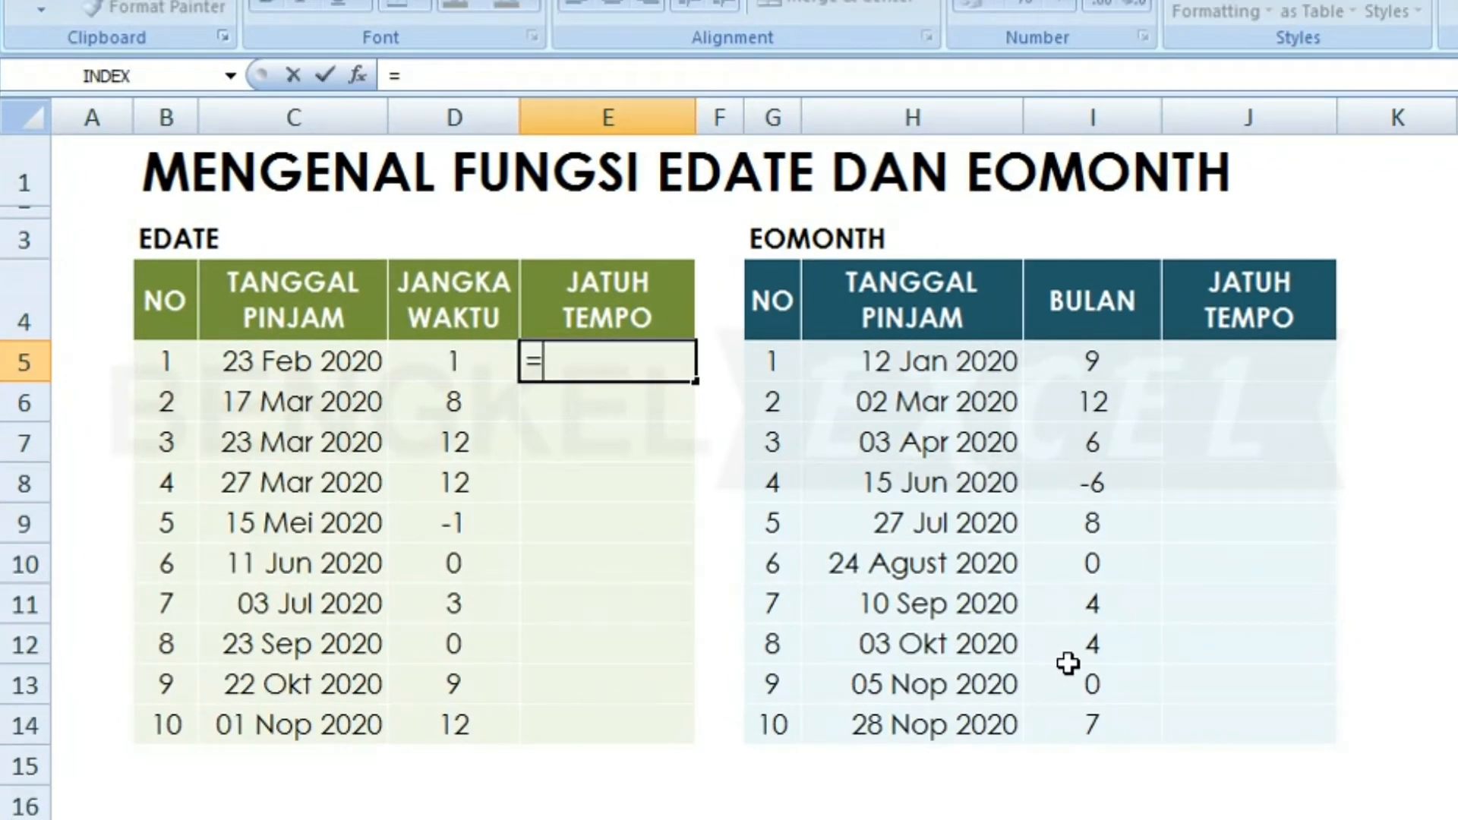
pyautogui.write('ED')
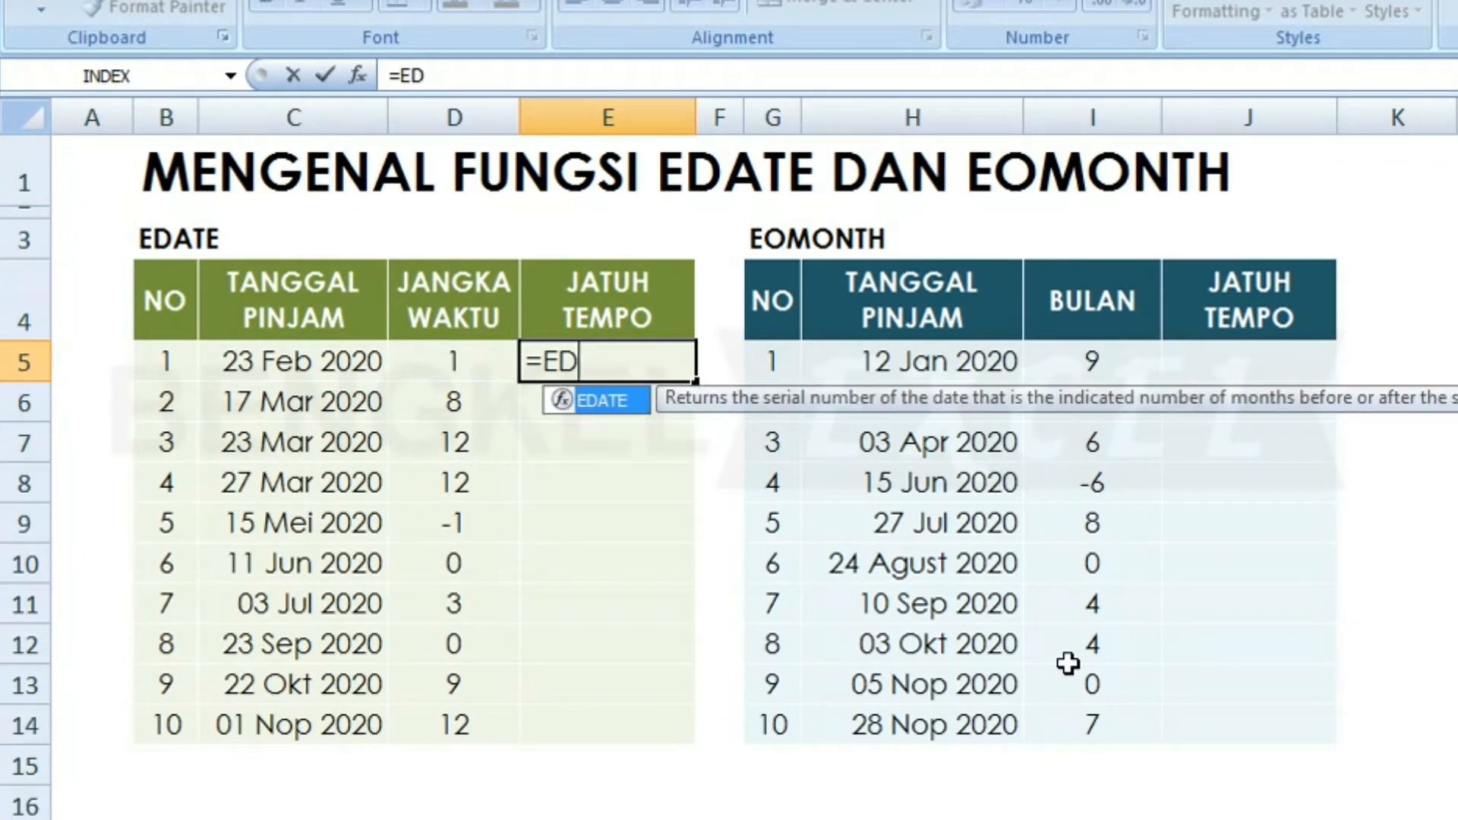
pyautogui.press('Tab')
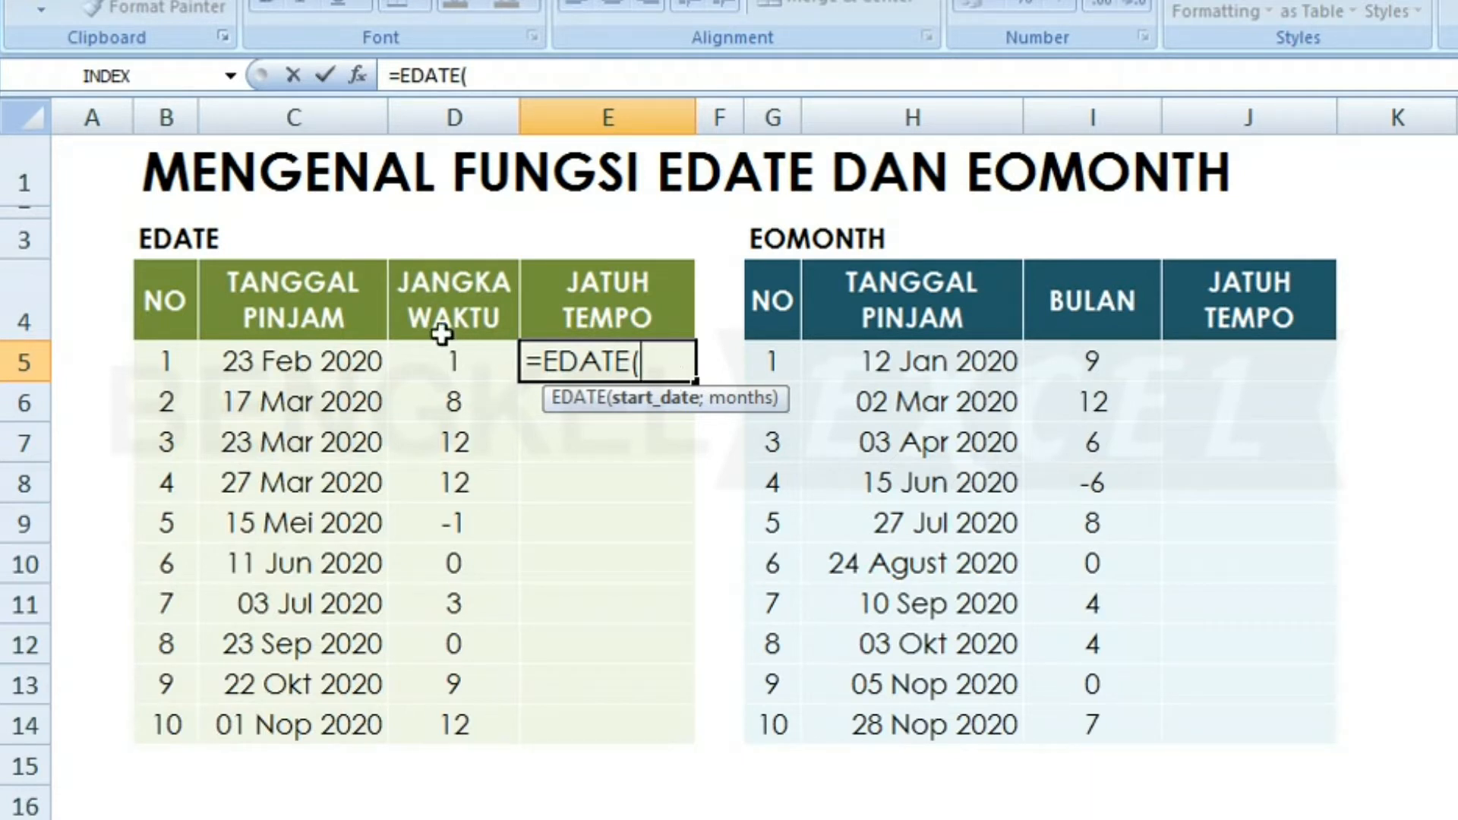
pyautogui.click(264, 364)
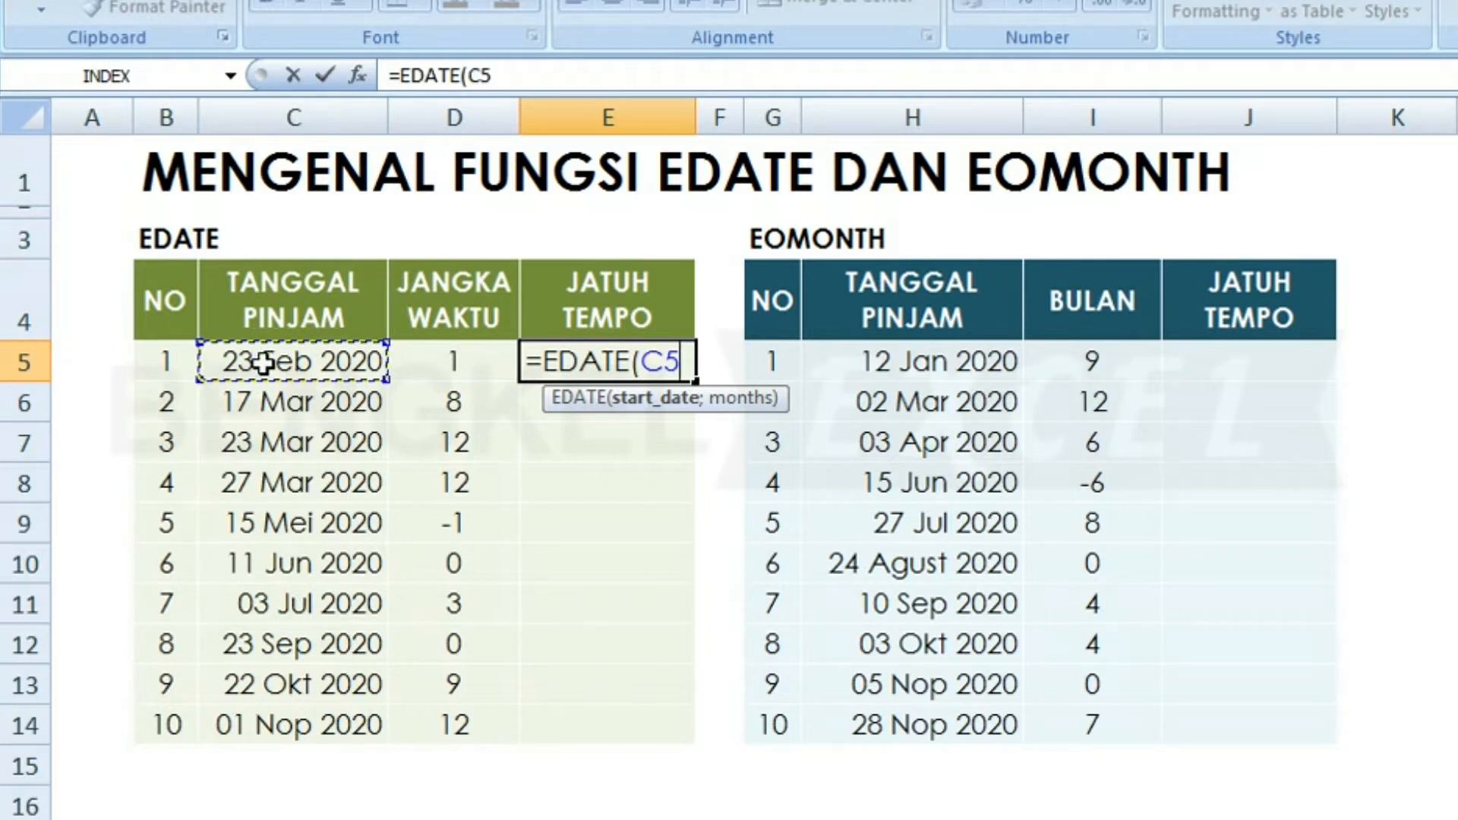
pyautogui.write(';')
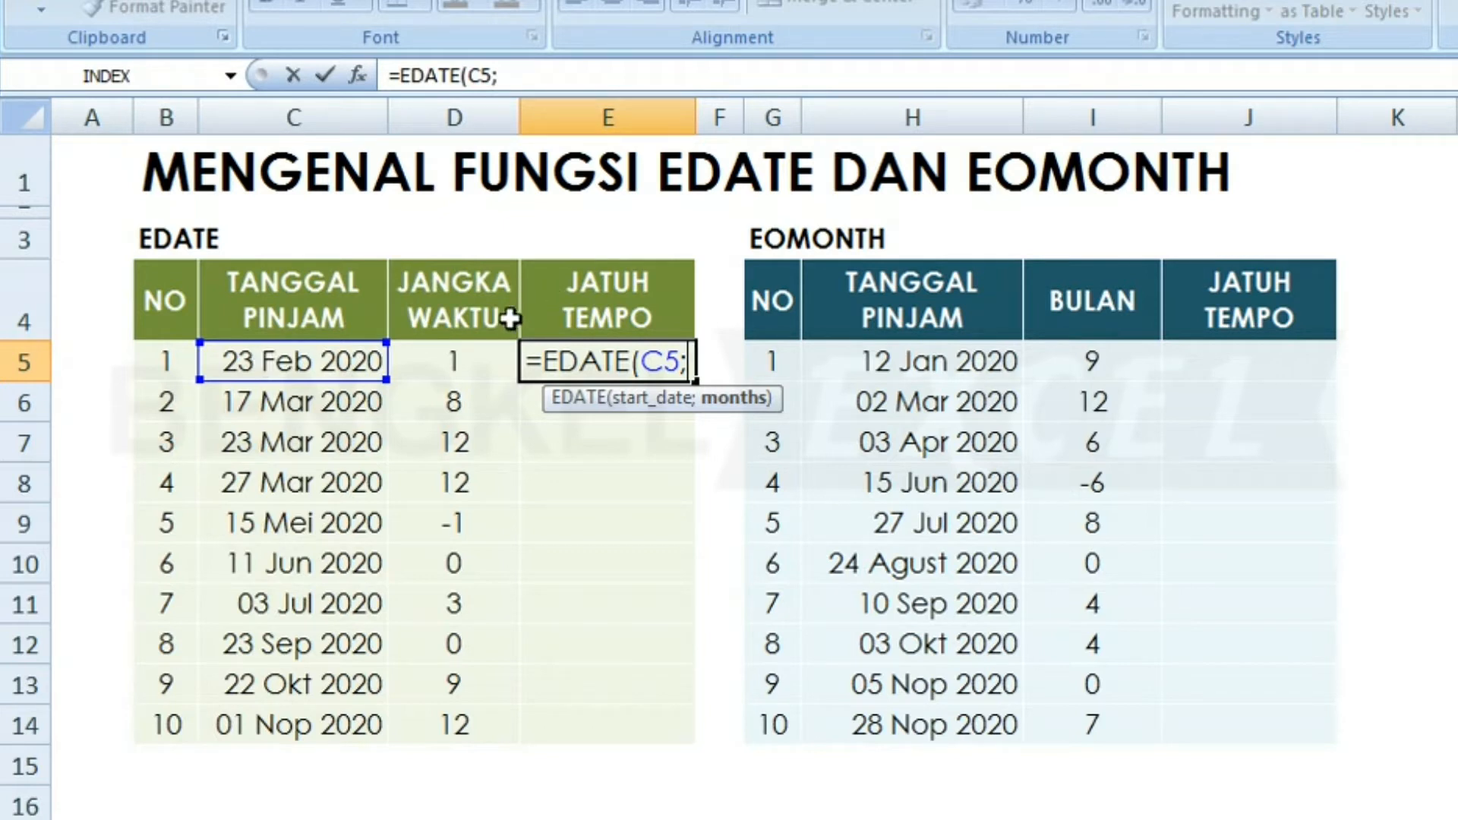
pyautogui.click(461, 359)
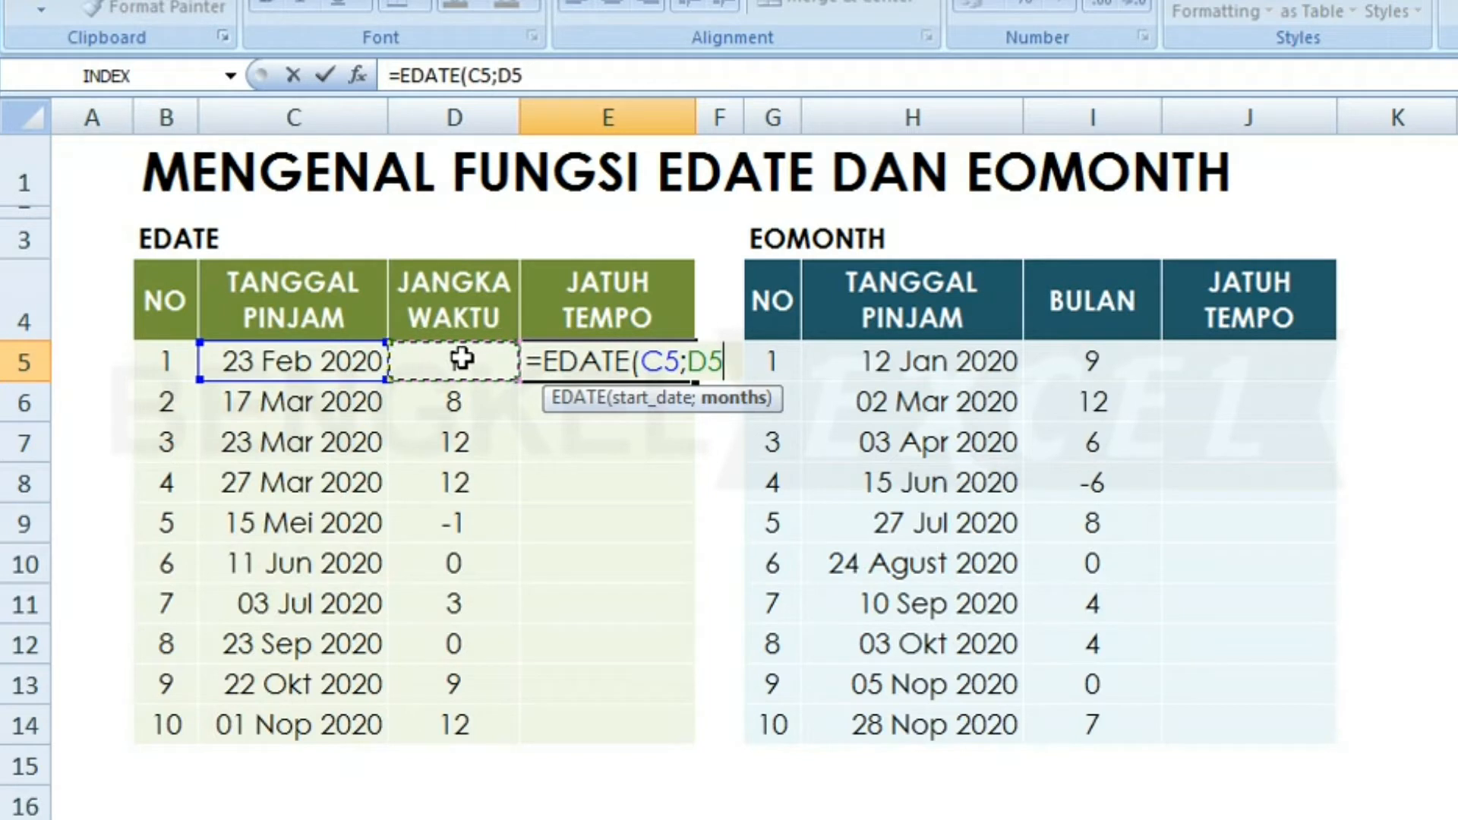
pyautogui.write(')')
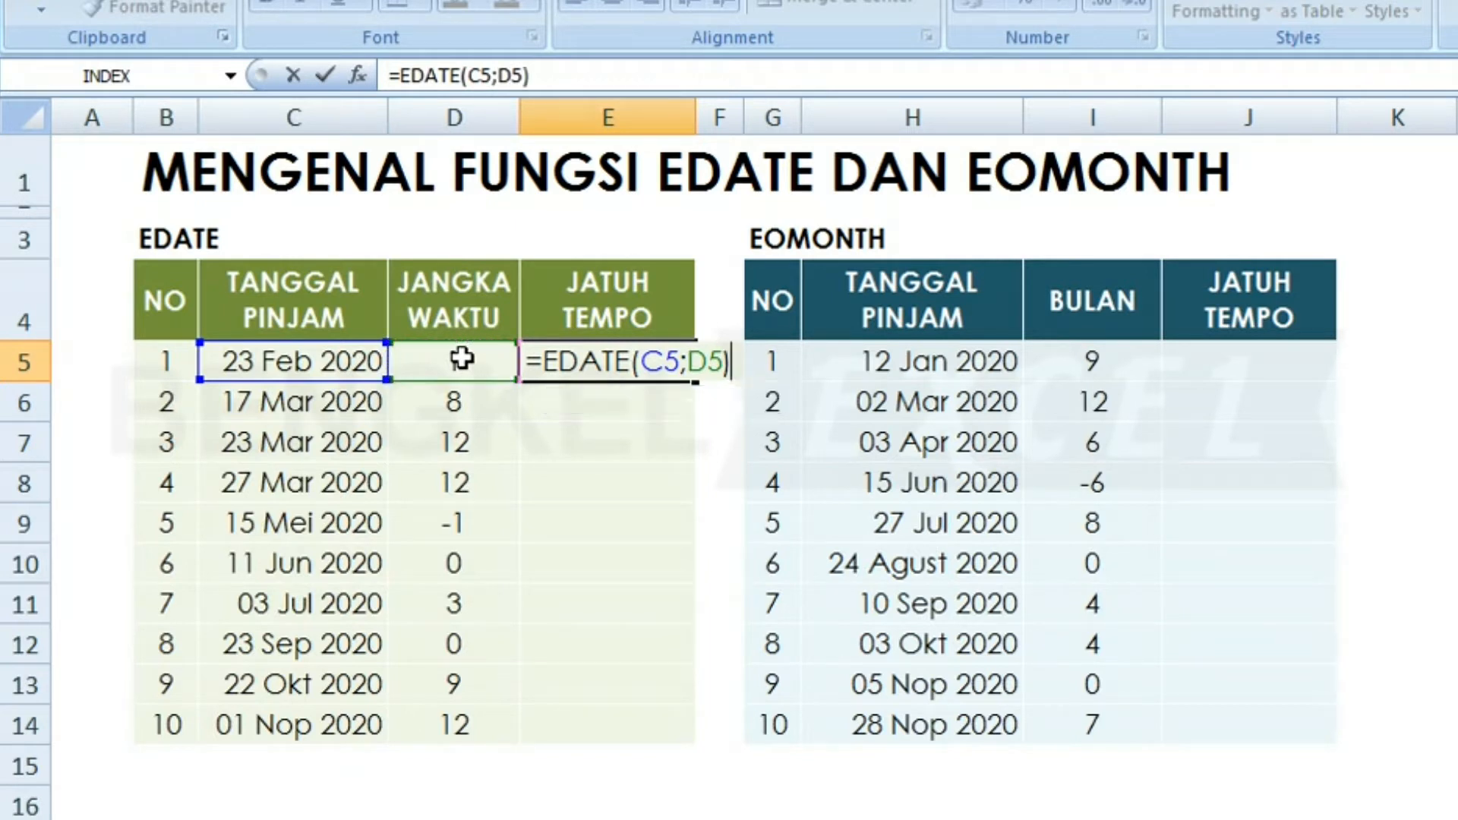
pyautogui.press('Return')
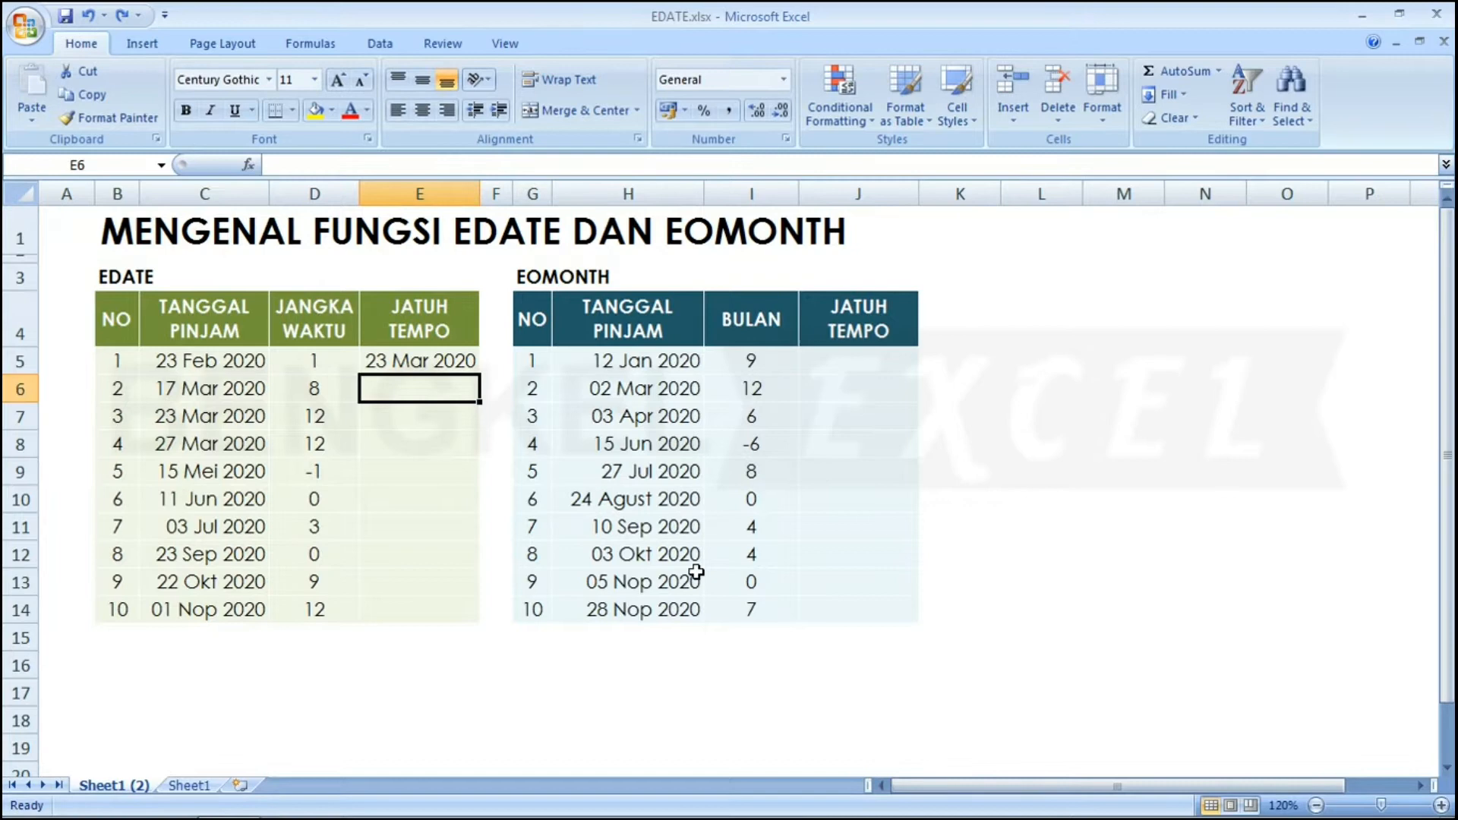
# Step: Set the second loan's term in cell D6 to -3
pyautogui.press('Left')
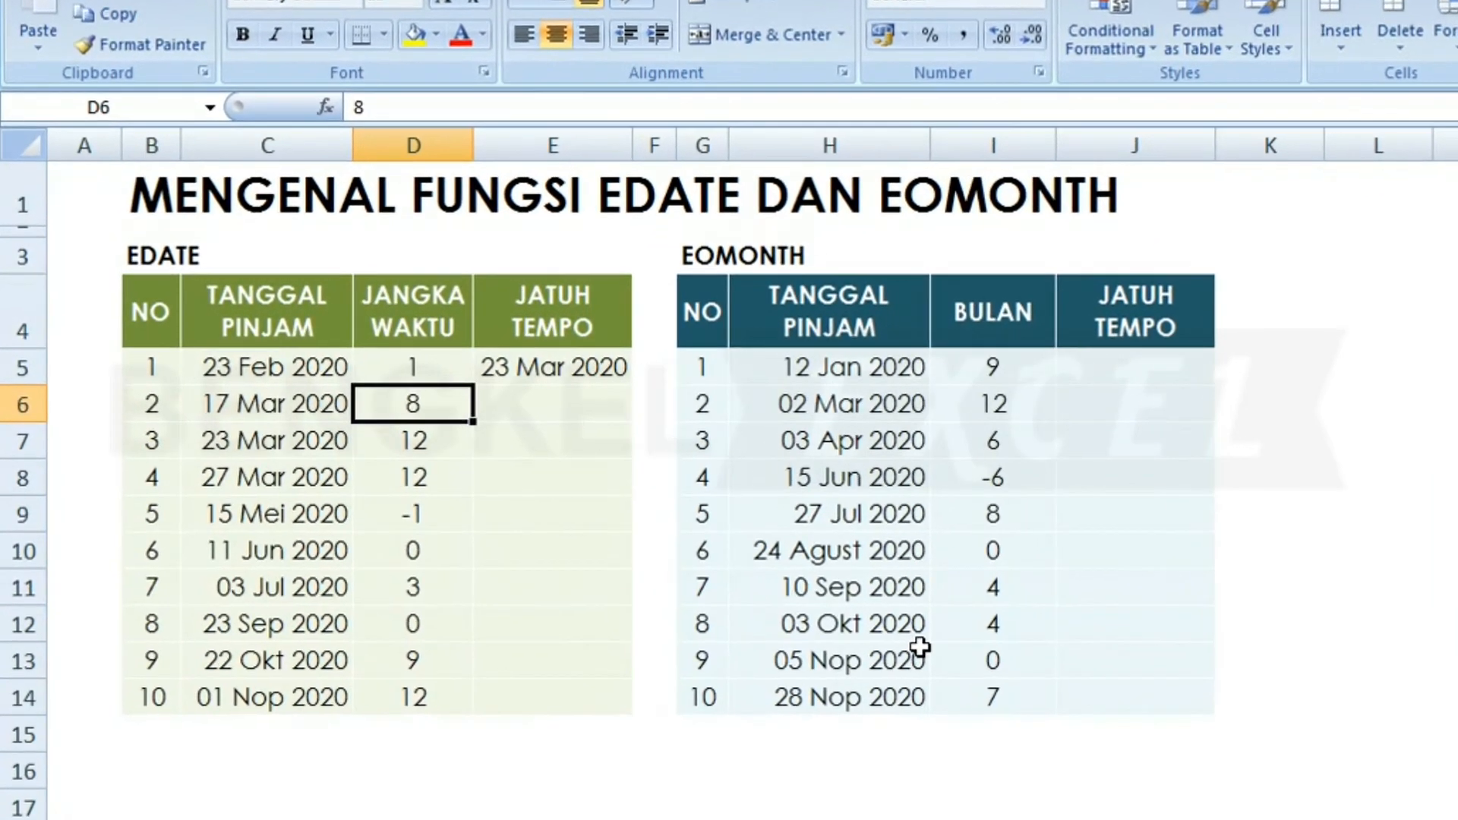
pyautogui.write('-3')
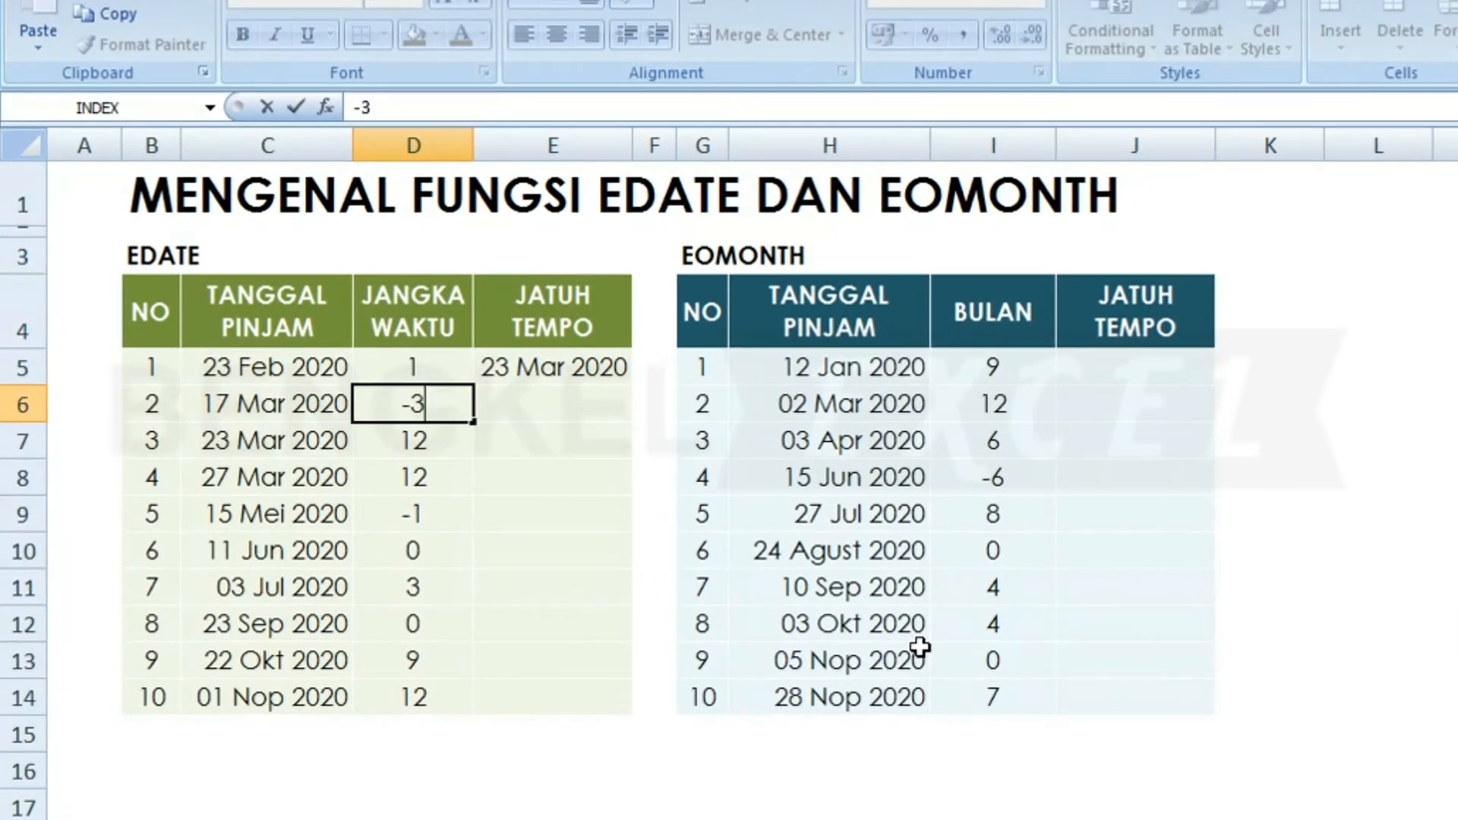
pyautogui.press('Return')
# Step: Enter =EDATE(C6;D6) in cell E6 to calculate the second loan's due date
pyautogui.press('Up')
pyautogui.press('Right')
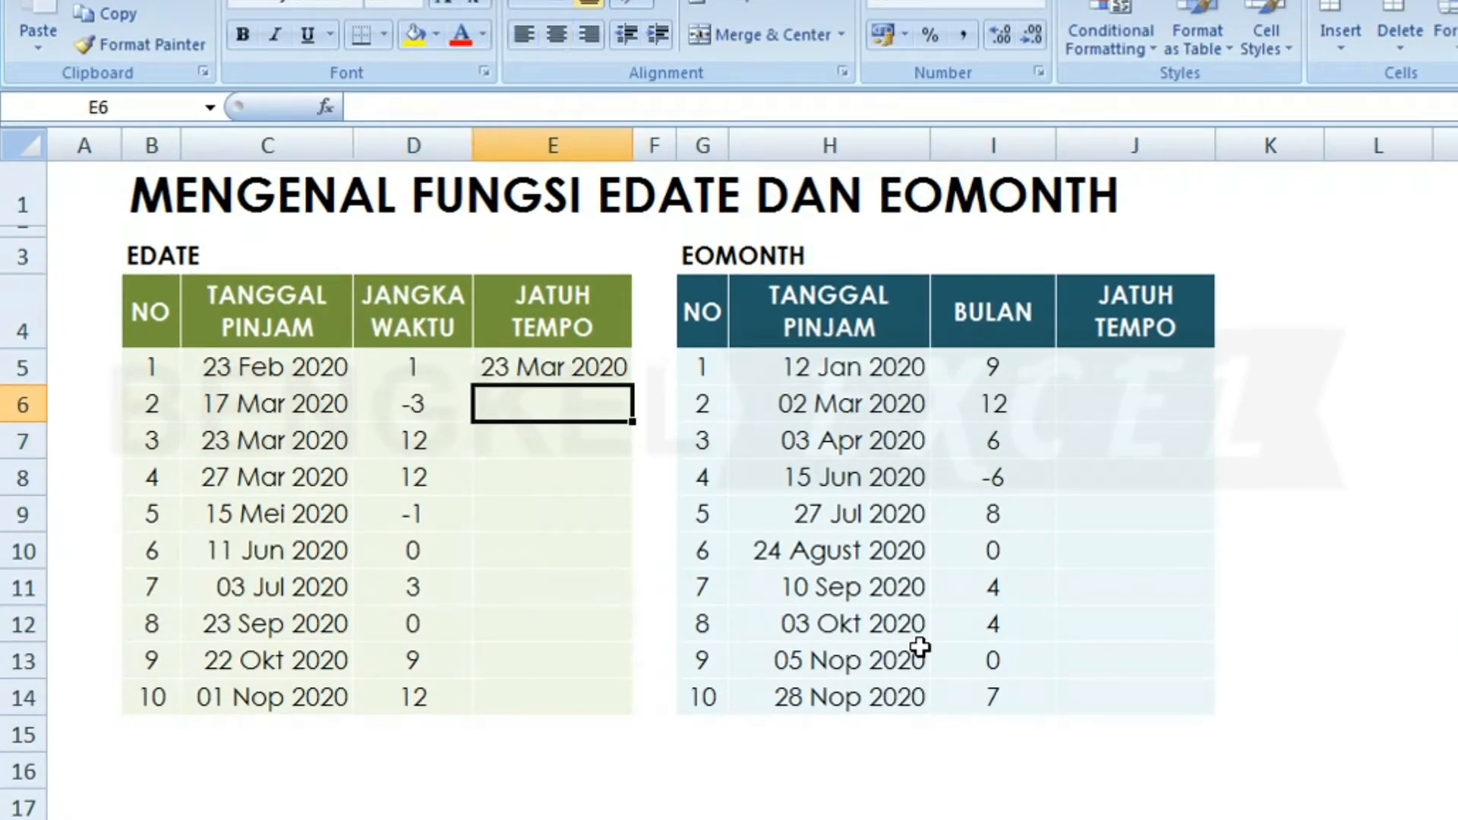
pyautogui.write('=ED')
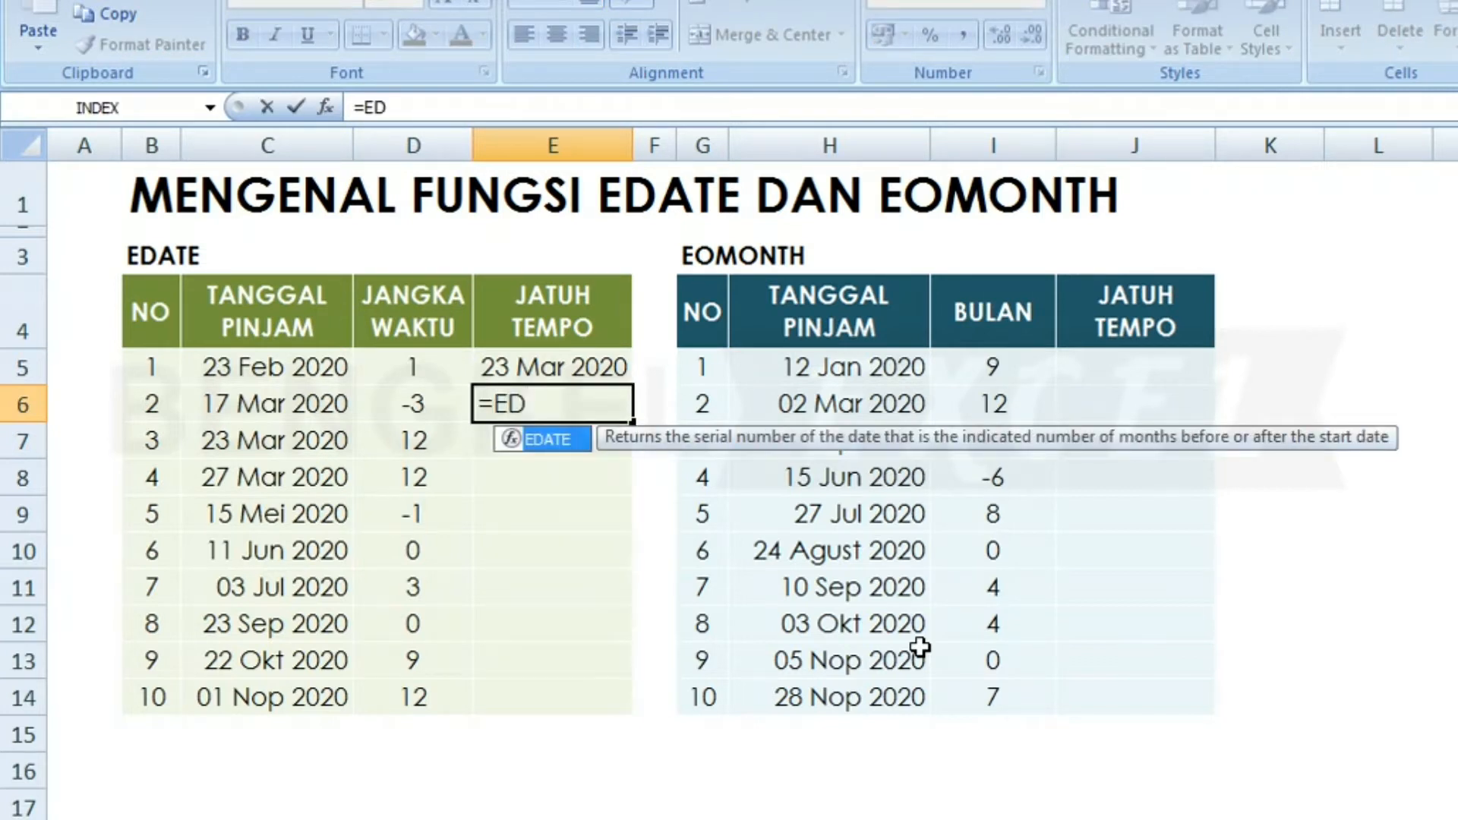
pyautogui.press('Tab')
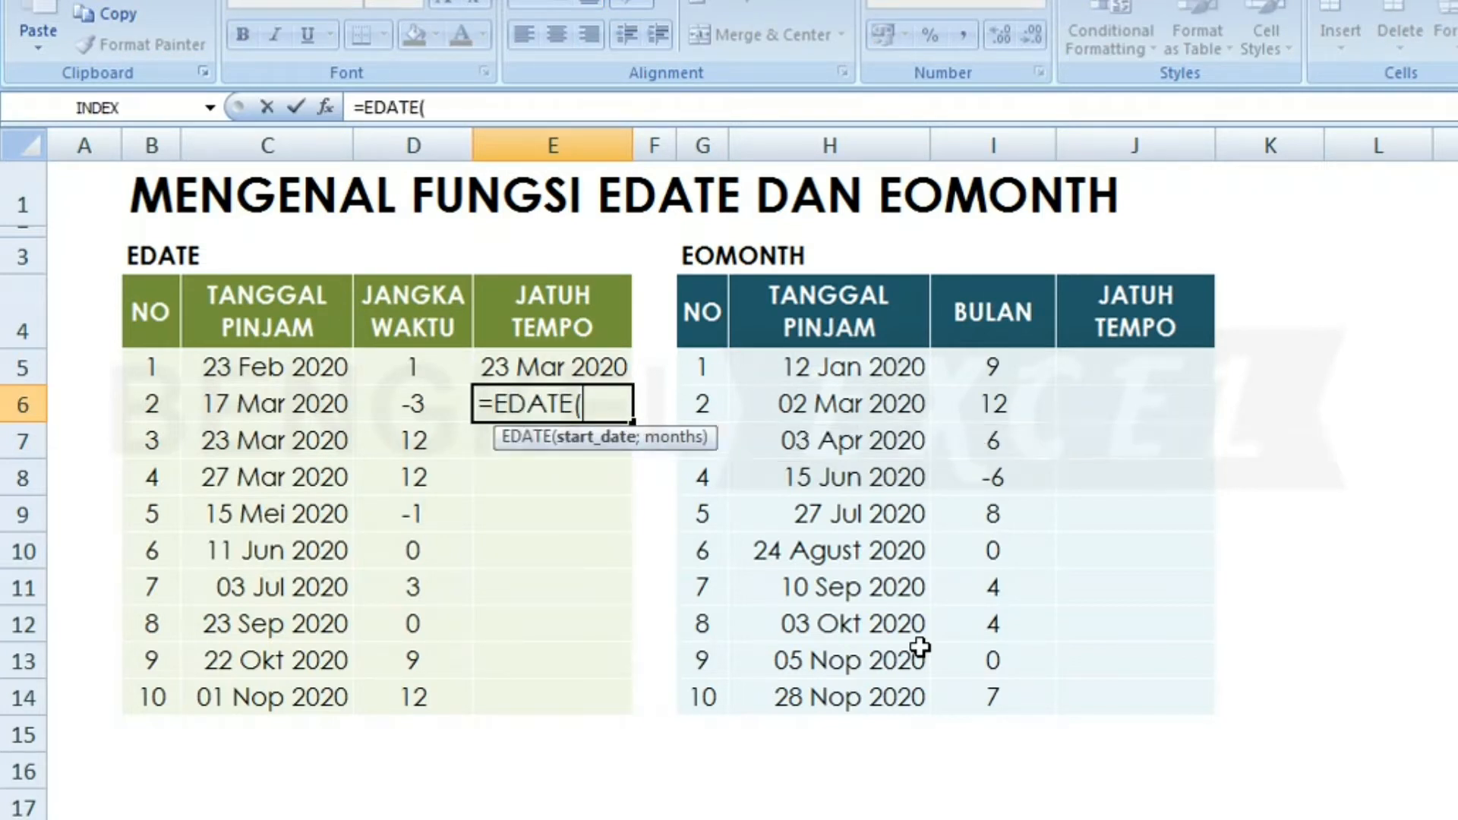
pyautogui.click(281, 414)
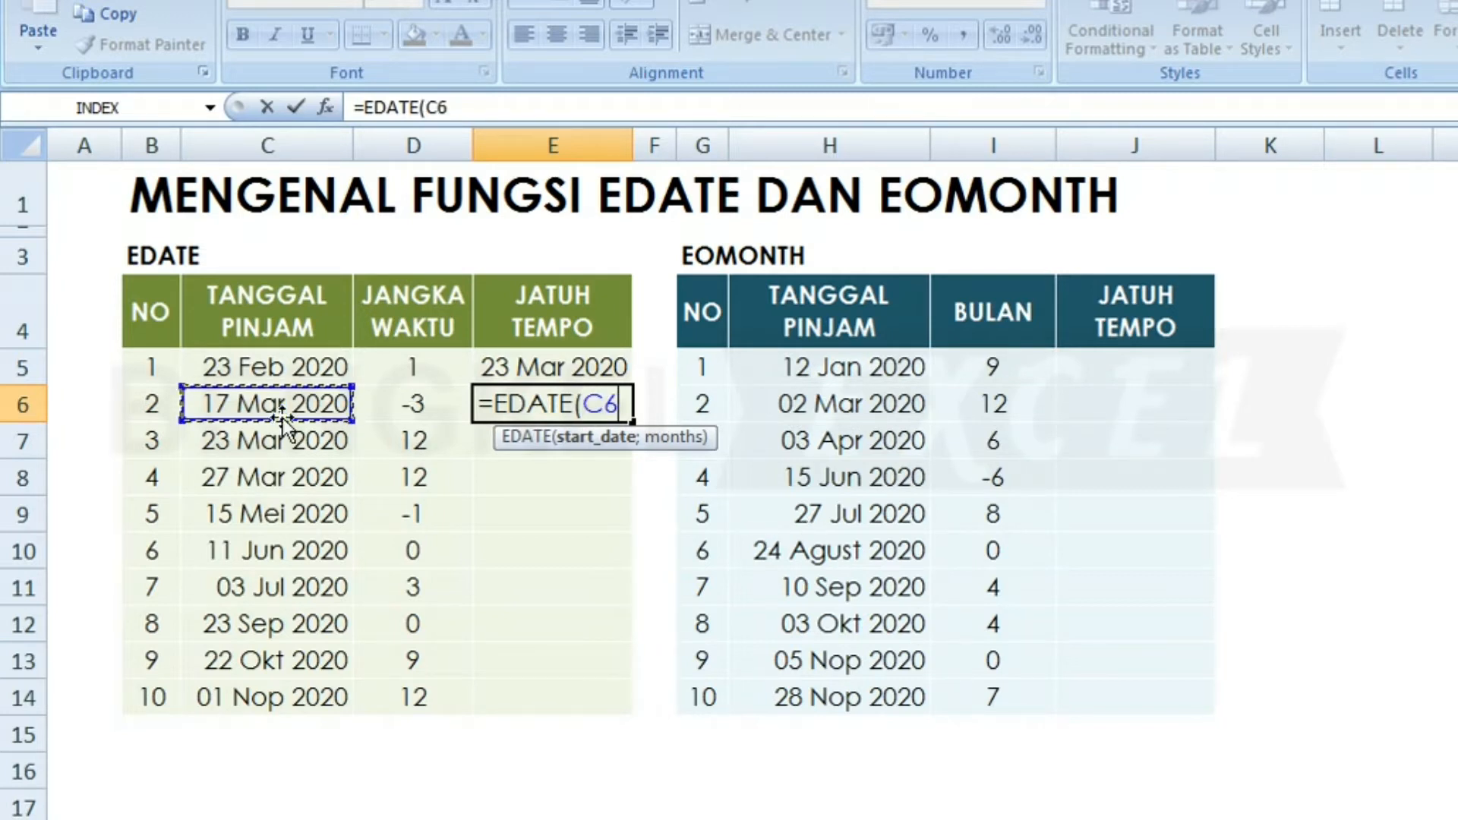
pyautogui.write(';')
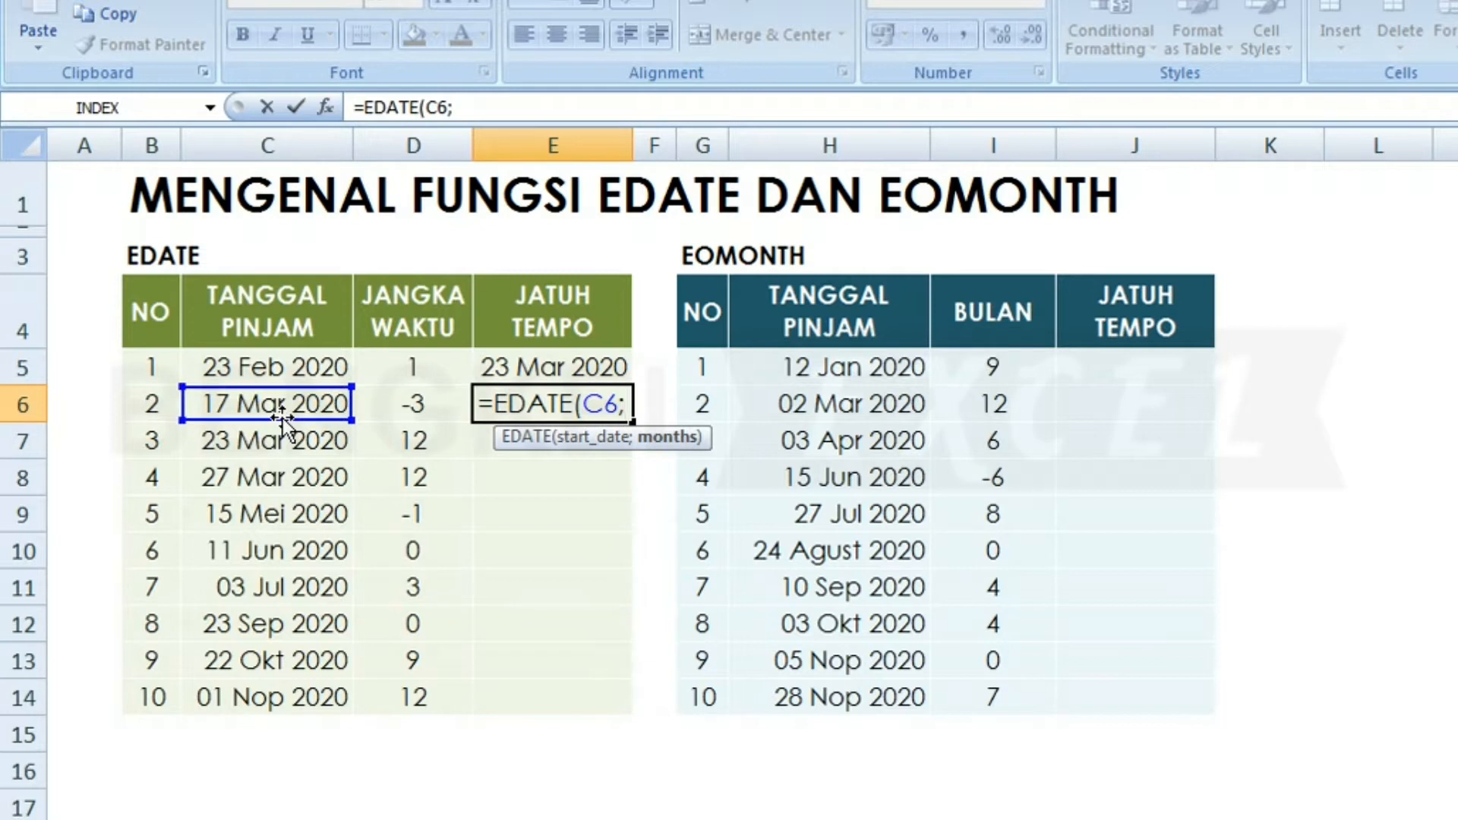
pyautogui.click(395, 404)
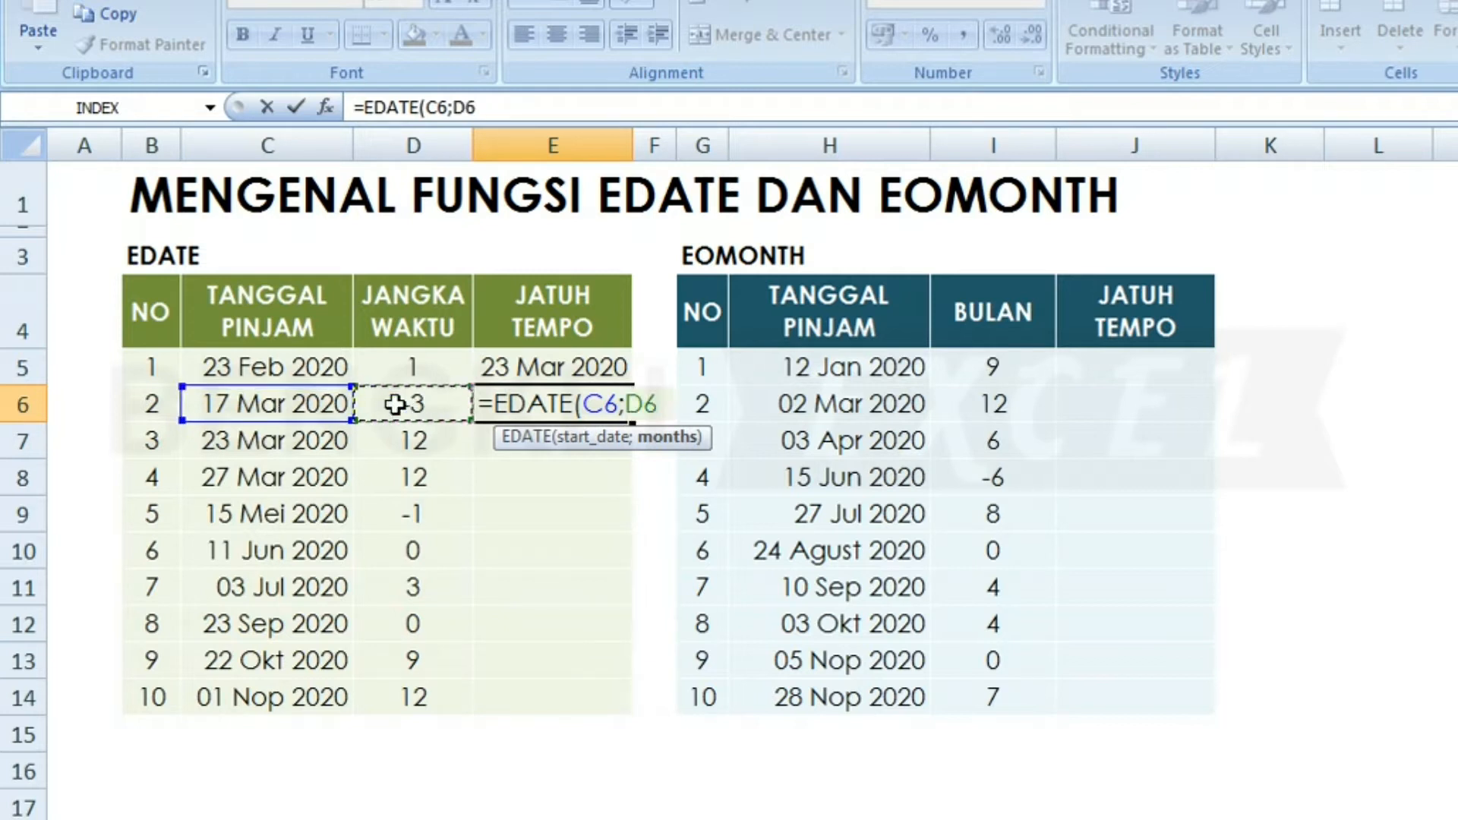
pyautogui.write(')')
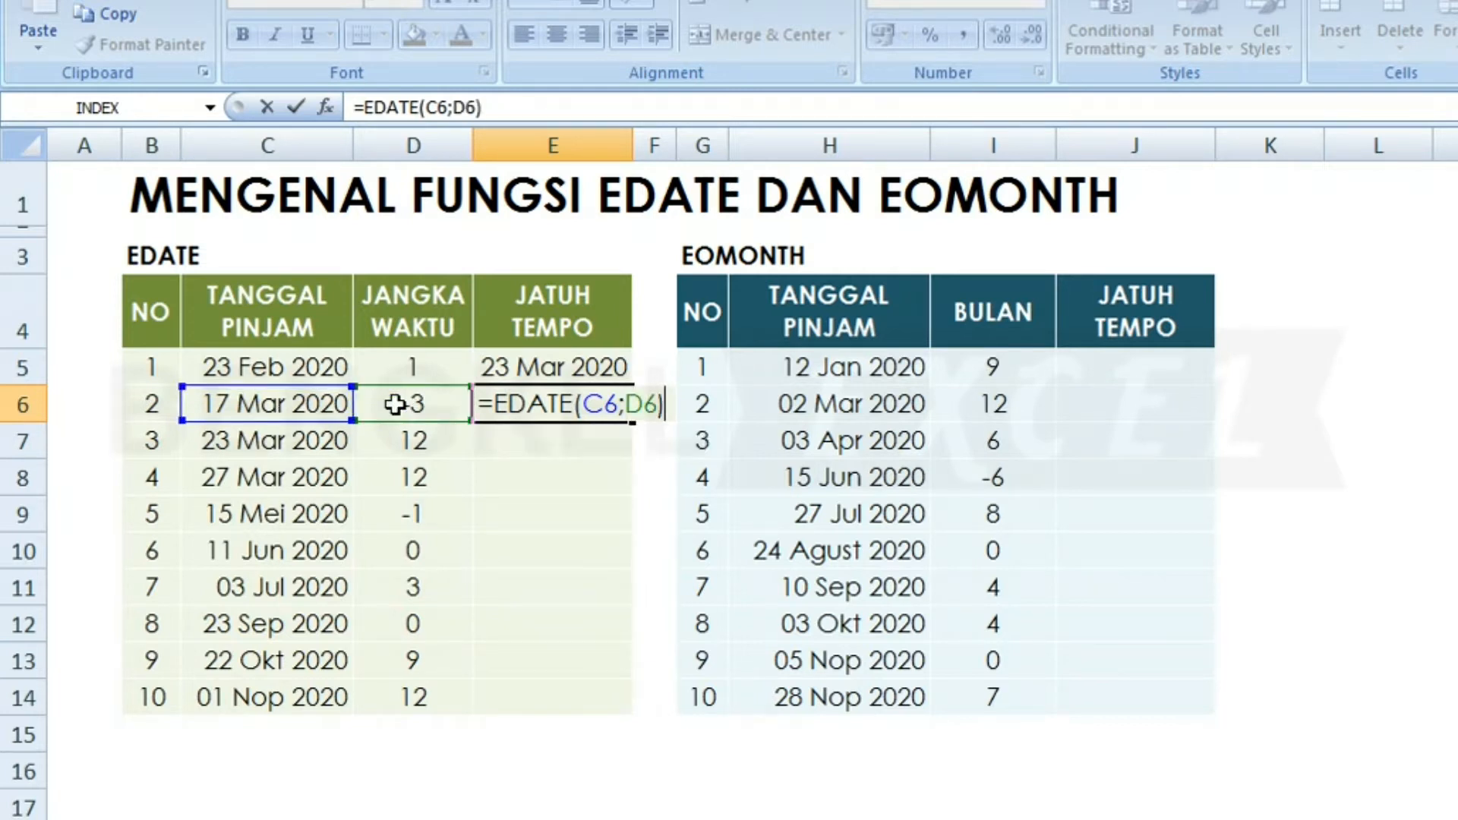
pyautogui.press('Return')
pyautogui.press('Up')
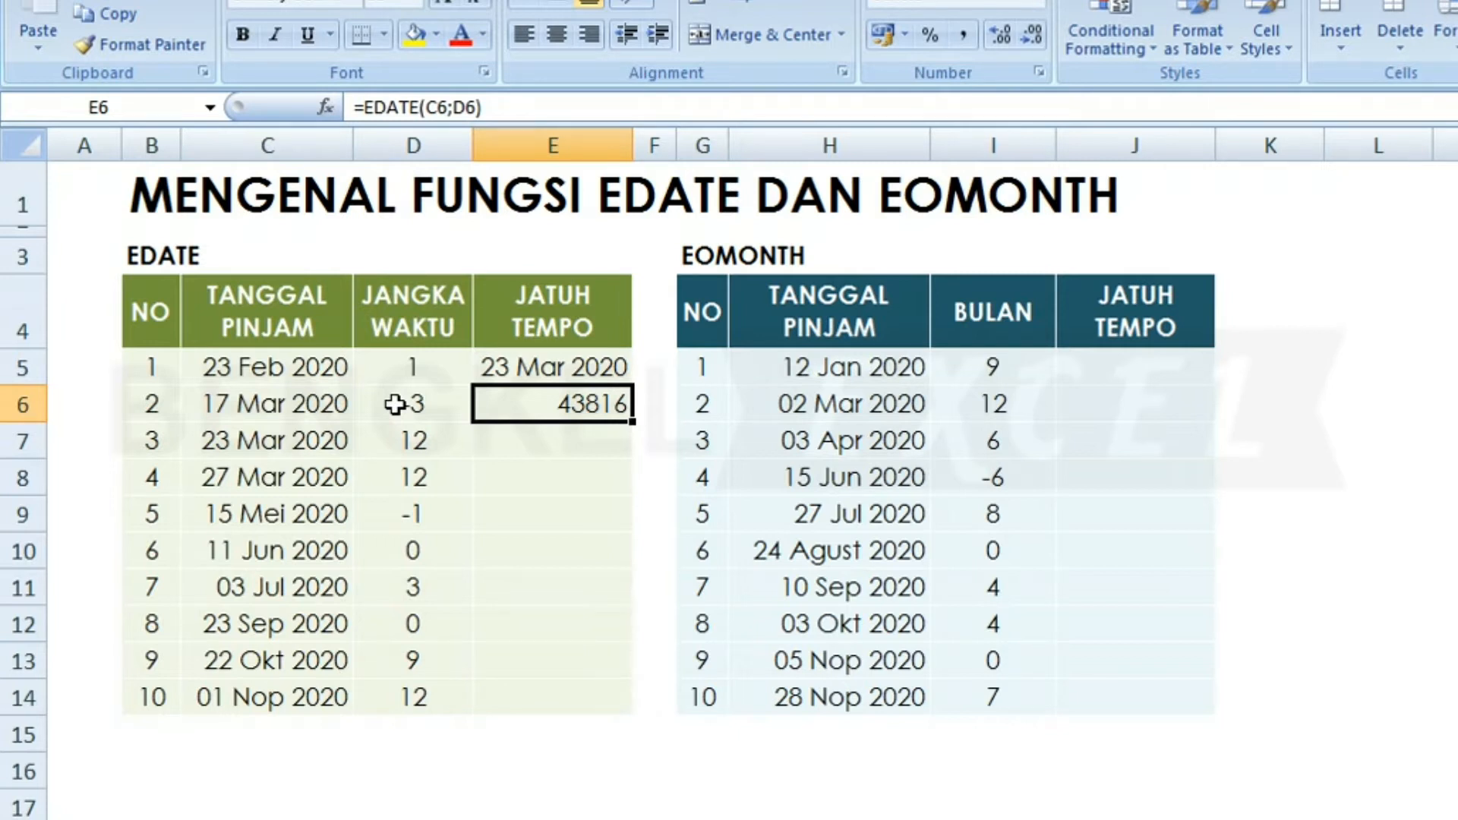
# Step: Apply the Short Date number format to the second loan's due date in cell E6
pyautogui.press('Up')
pyautogui.press('Down')
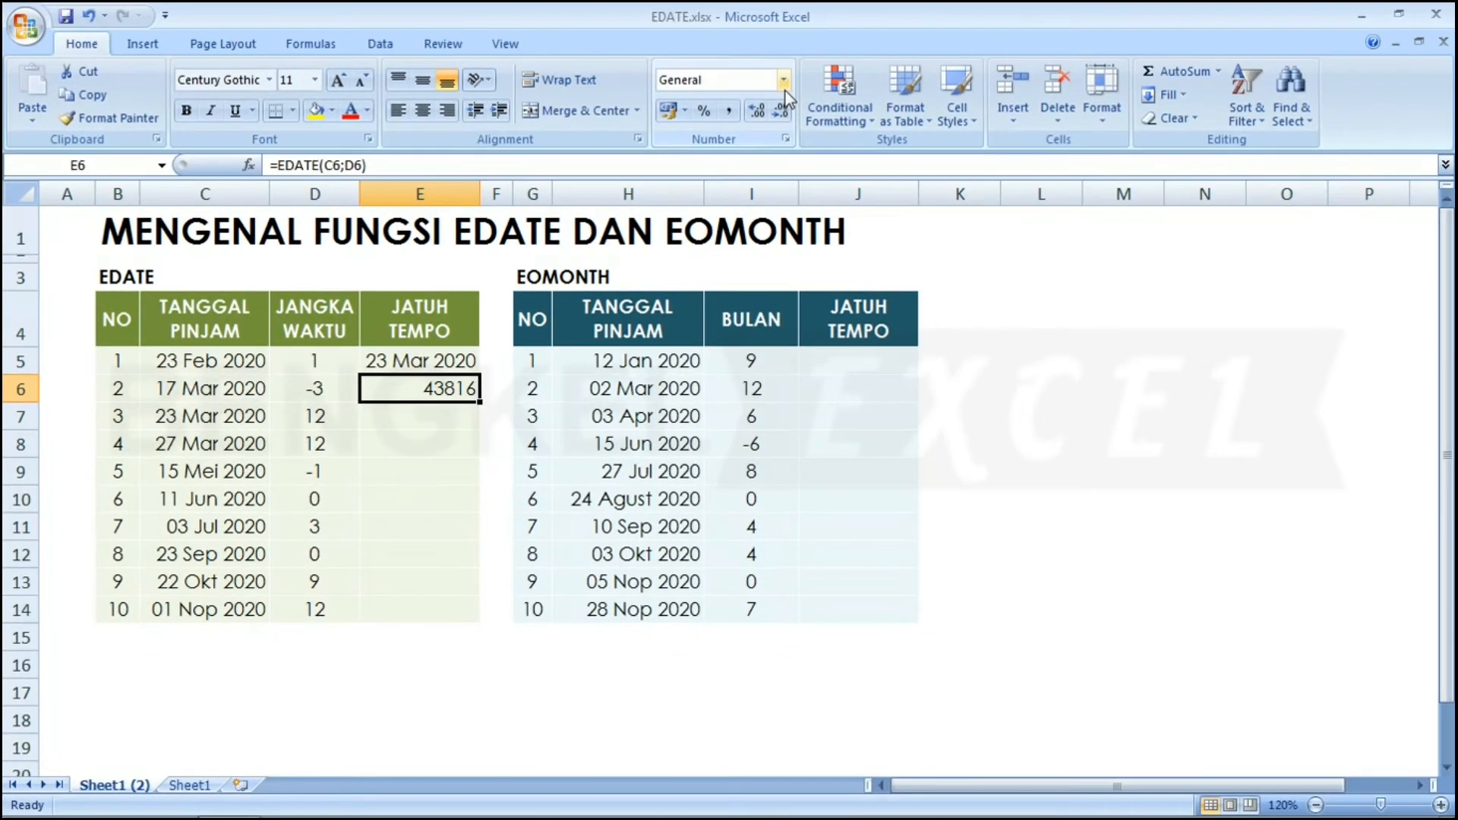
pyautogui.click(785, 89)
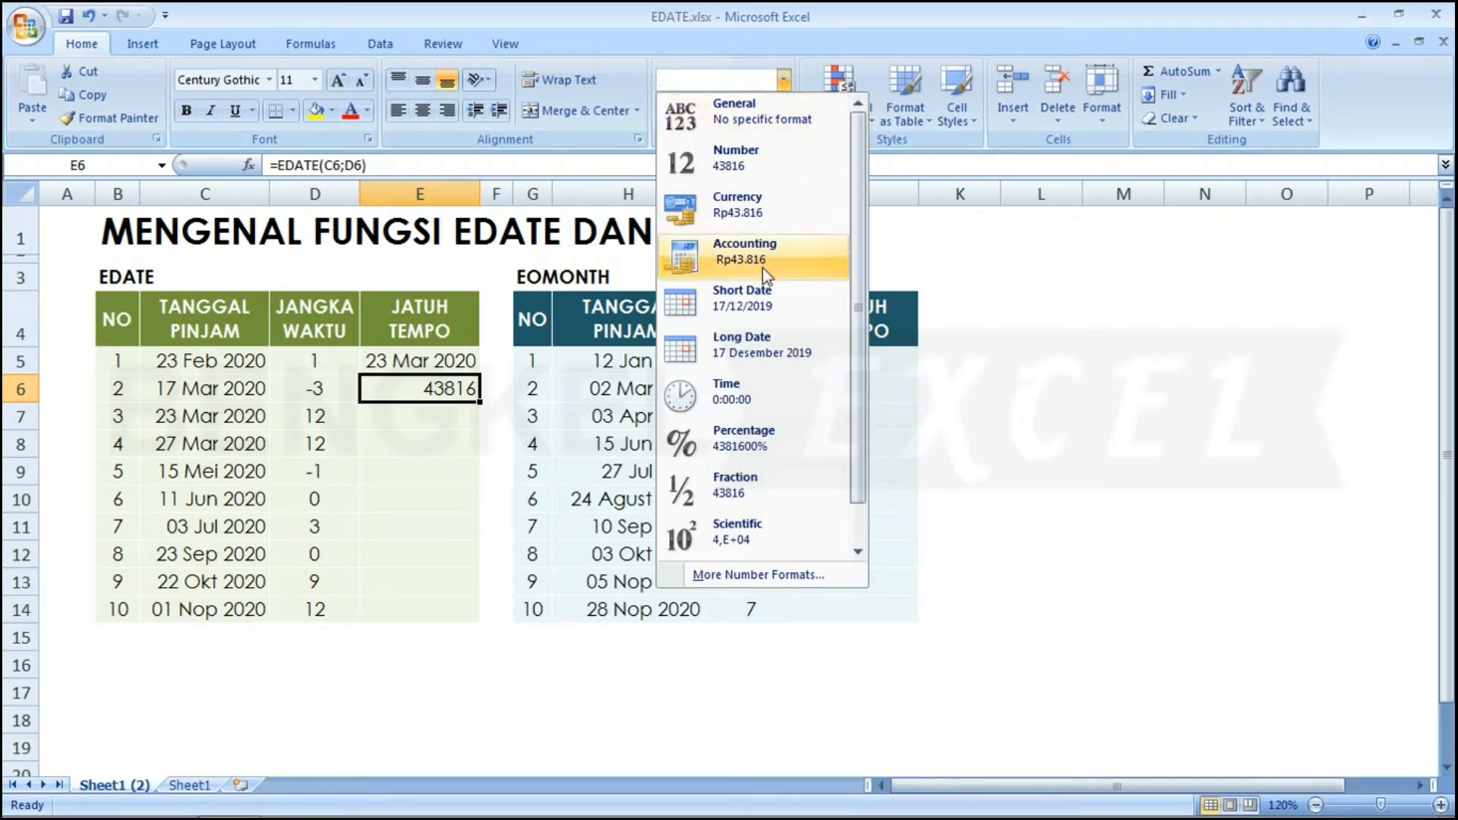
pyautogui.click(735, 307)
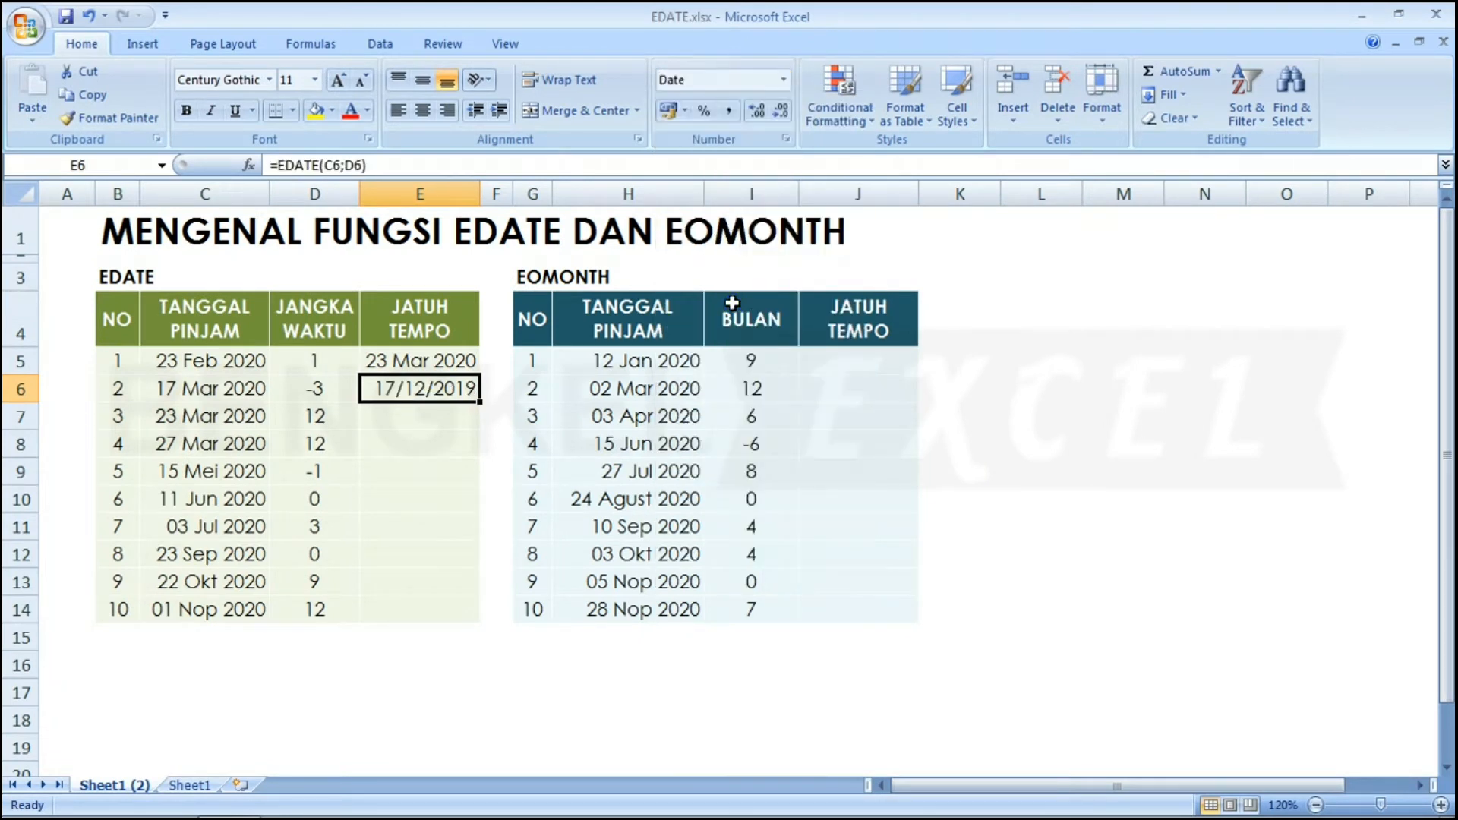
# Step: Apply the custom date format dd mmm yy to the second loan's due date in cell E6
pyautogui.rightClick(420, 391)
pyautogui.click(498, 647)
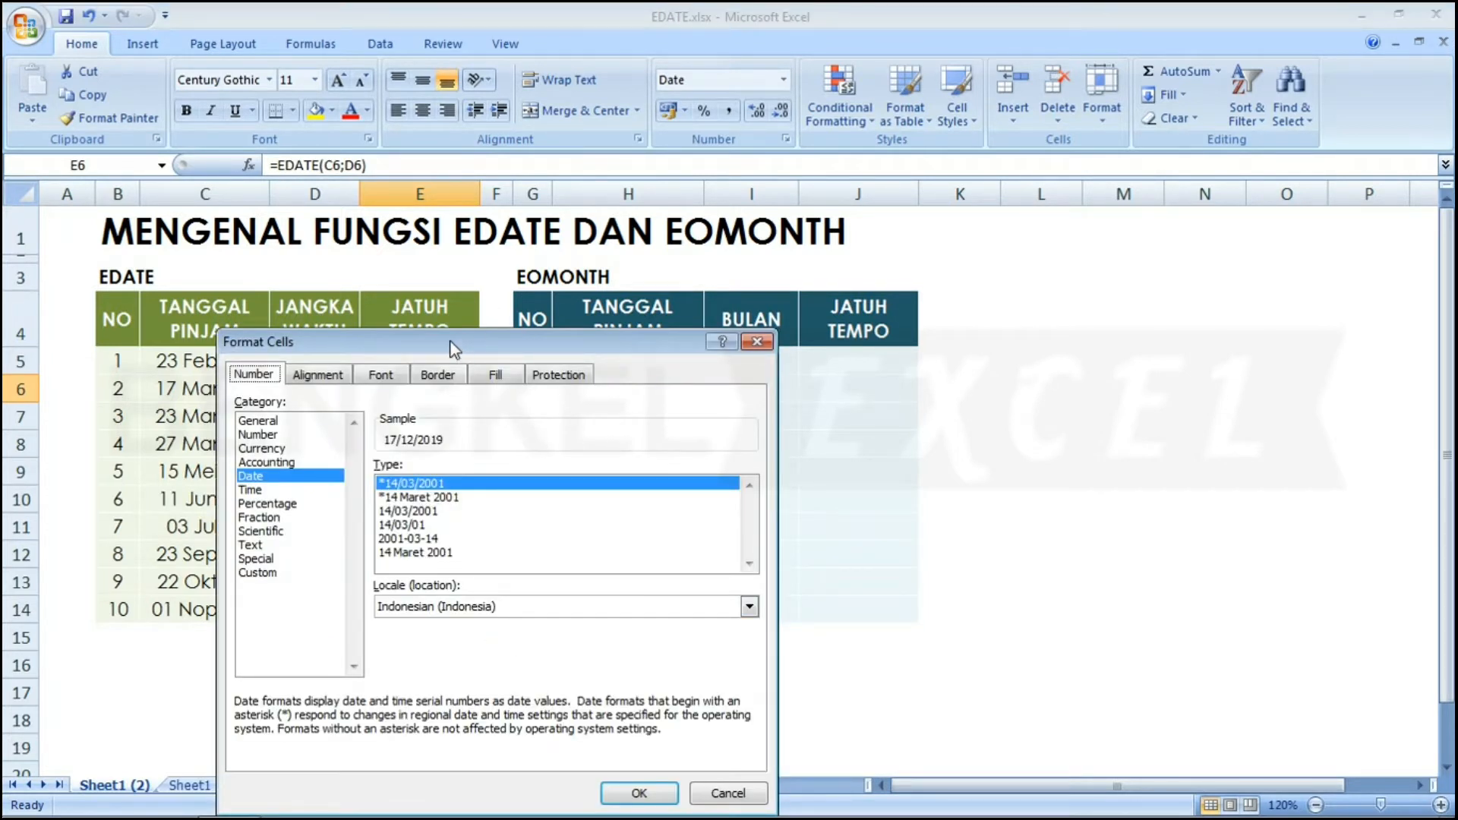
pyautogui.moveTo(461, 345); pyautogui.dragTo(581, 267)
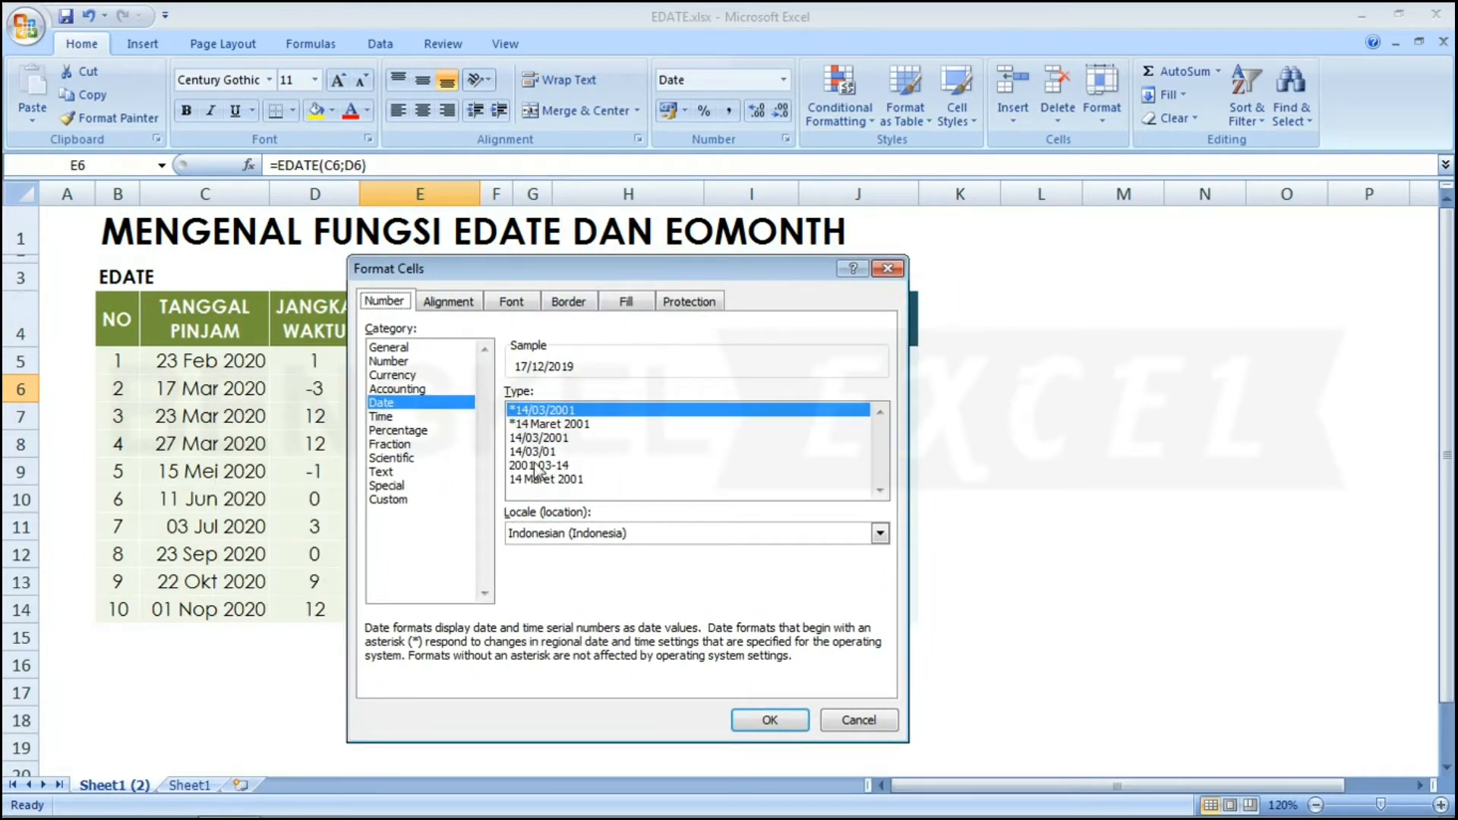
pyautogui.moveTo(525, 270); pyautogui.dragTo(695, 261)
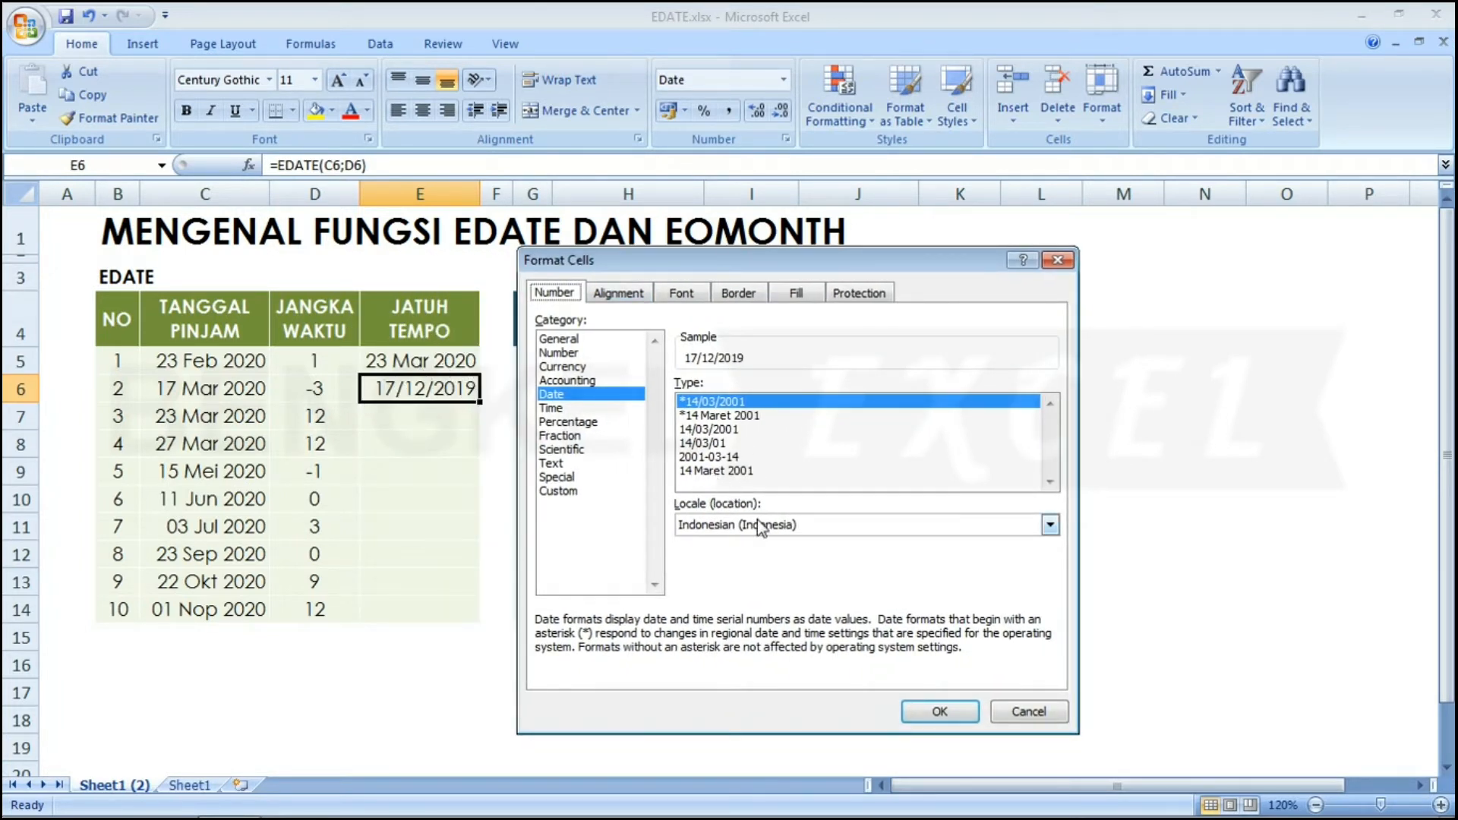
pyautogui.click(560, 491)
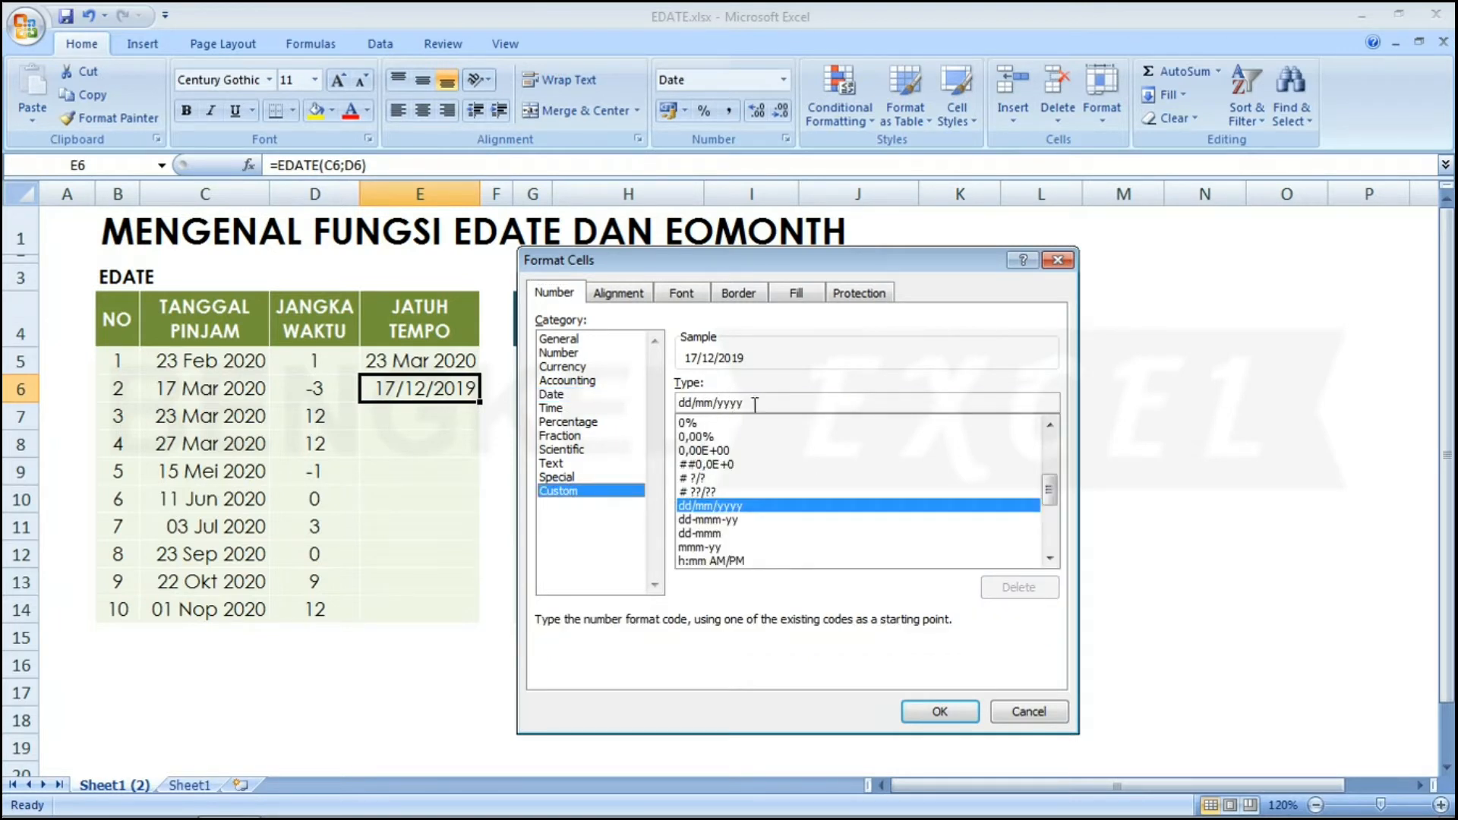
pyautogui.click(709, 520)
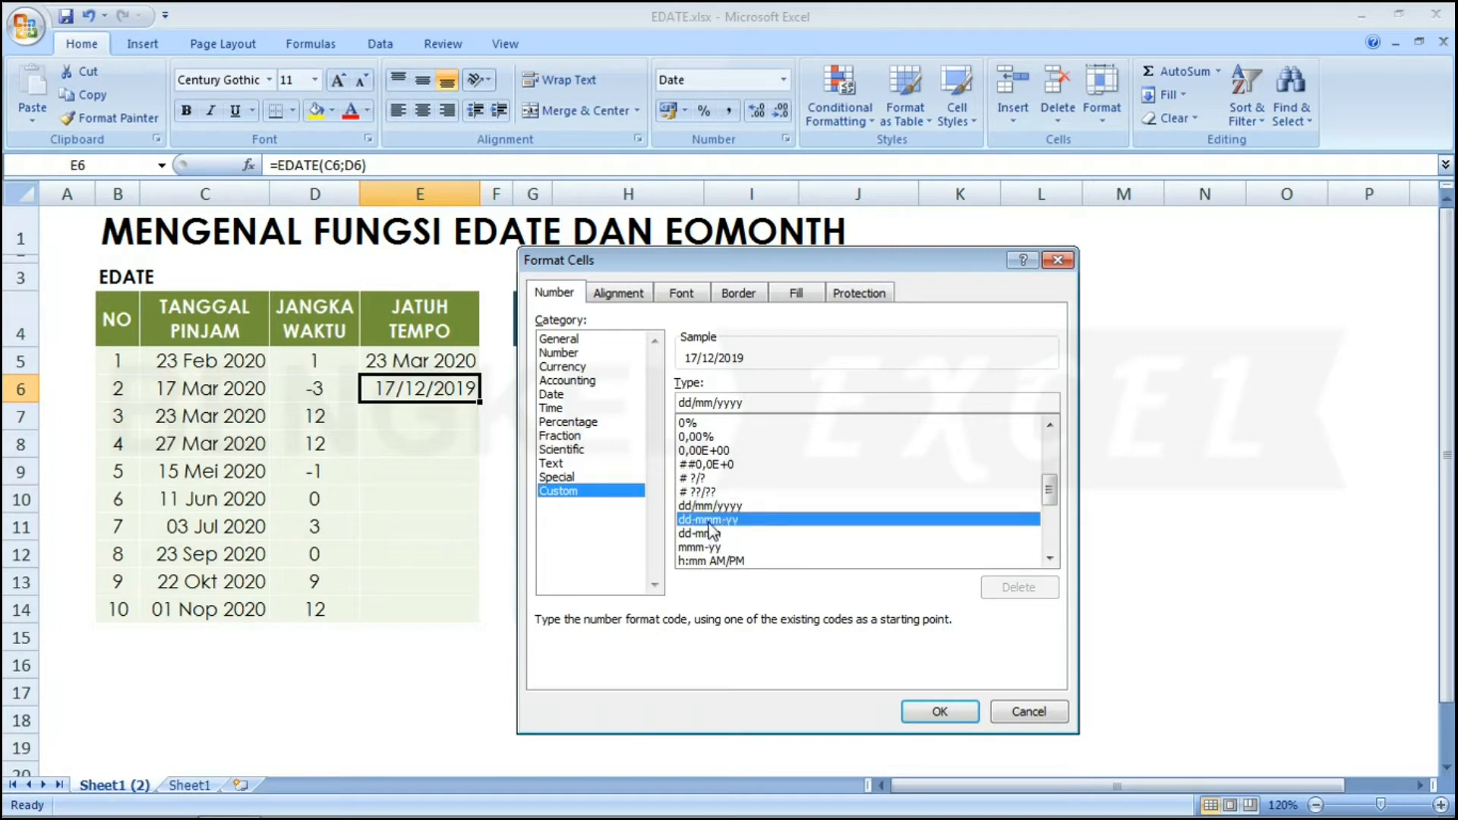
pyautogui.click(696, 403)
pyautogui.press('BackSpace')
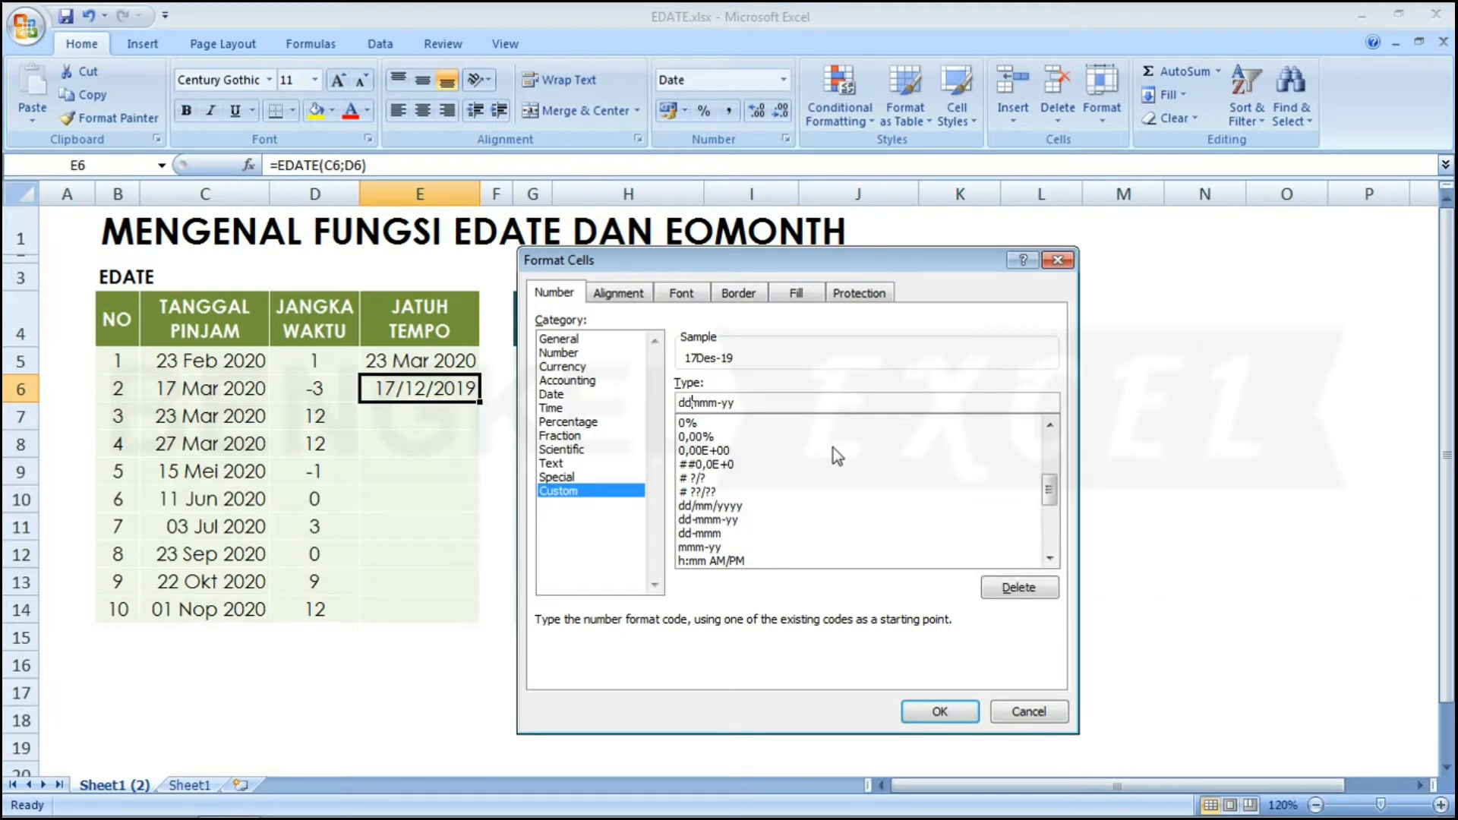
pyautogui.press('Right')
pyautogui.press('Right')
pyautogui.press('BackSpace')
pyautogui.press('Left')
pyautogui.write('M')
pyautogui.press('BackSpace')
pyautogui.press('Return')
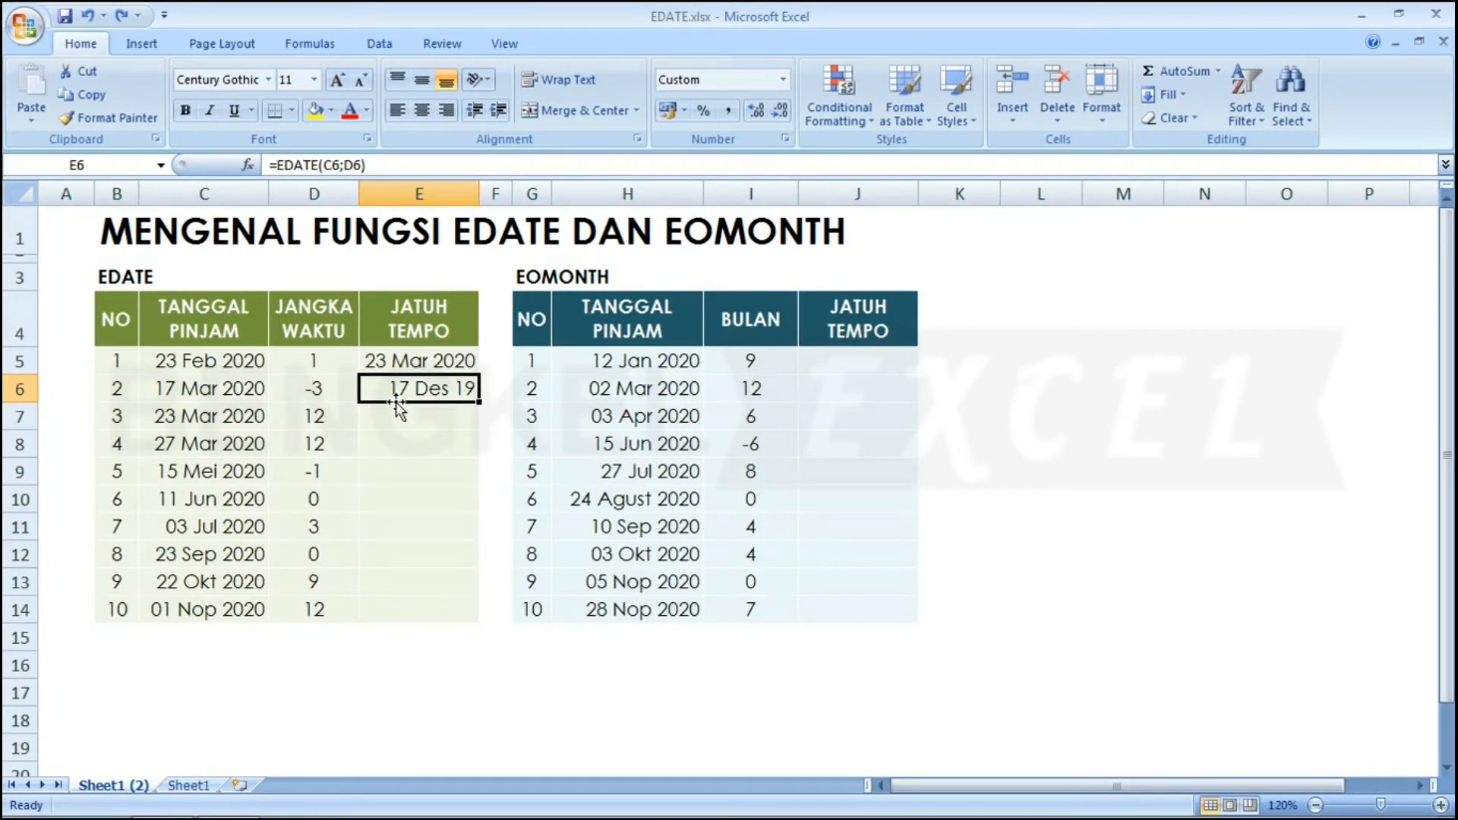
# Step: Fill the EDATE formula and its date format from cell E6 down through E9
pyautogui.press('Left')
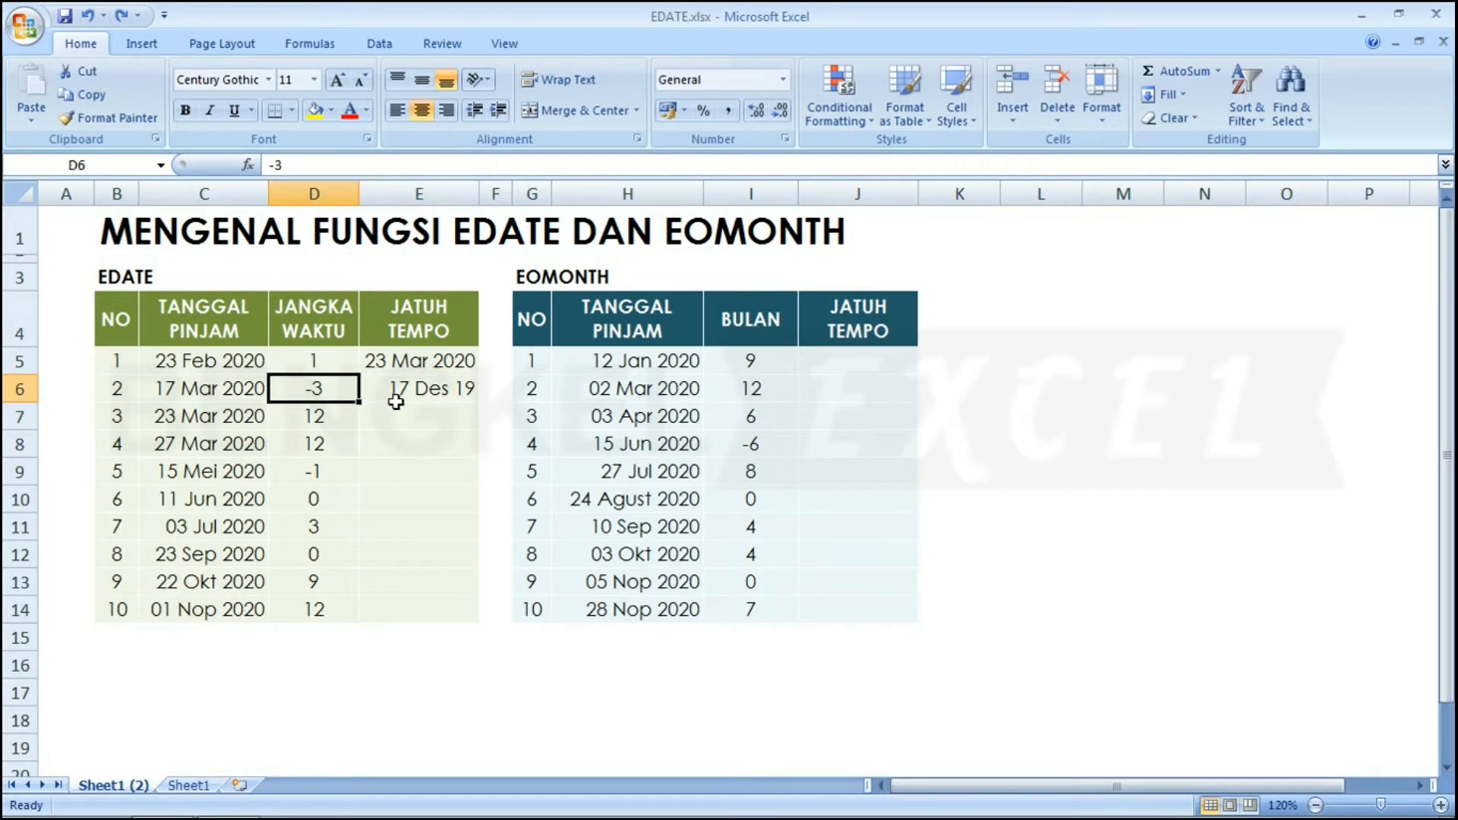
pyautogui.press('Right')
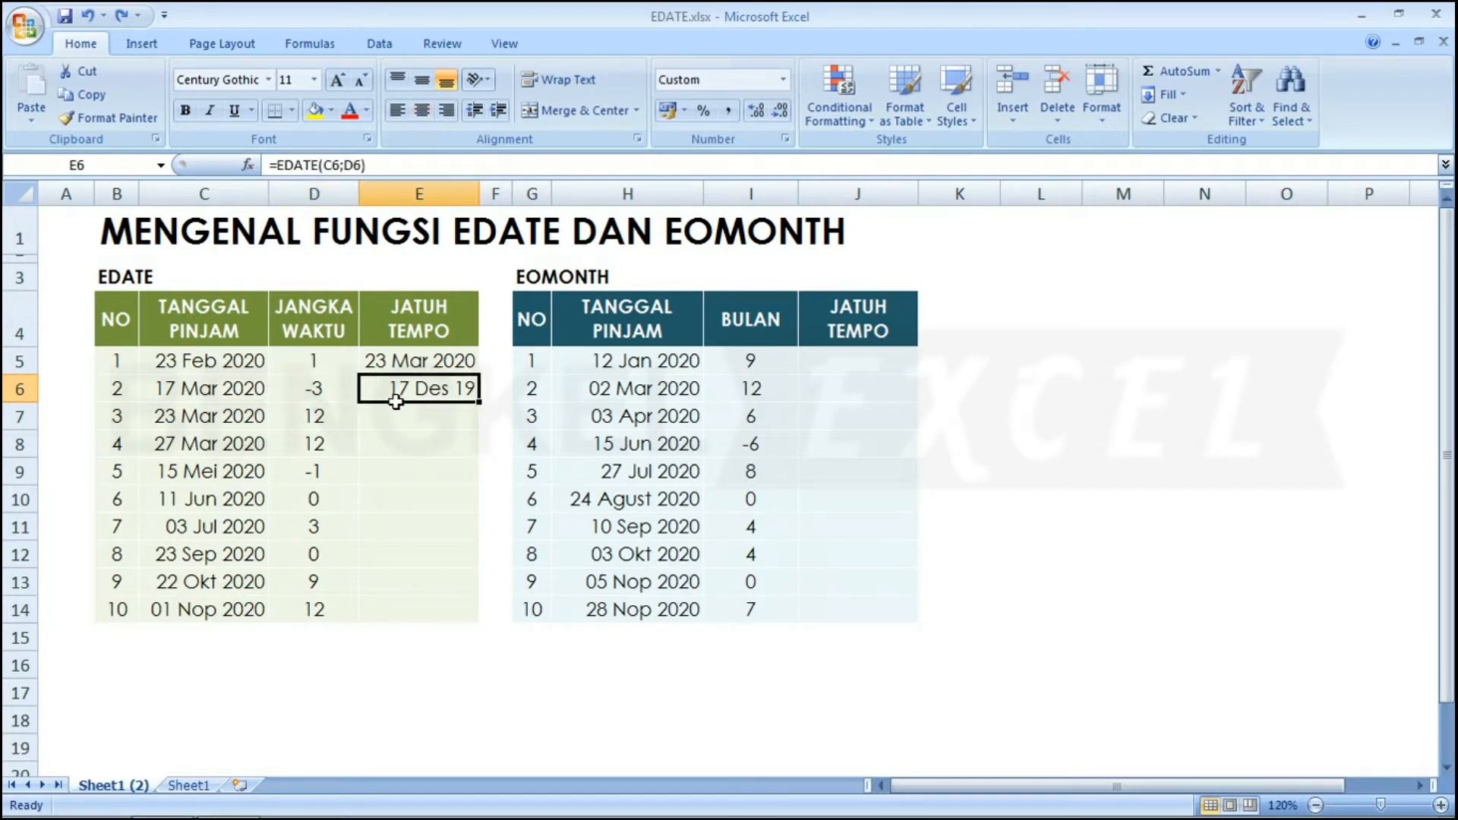
pyautogui.press('Left')
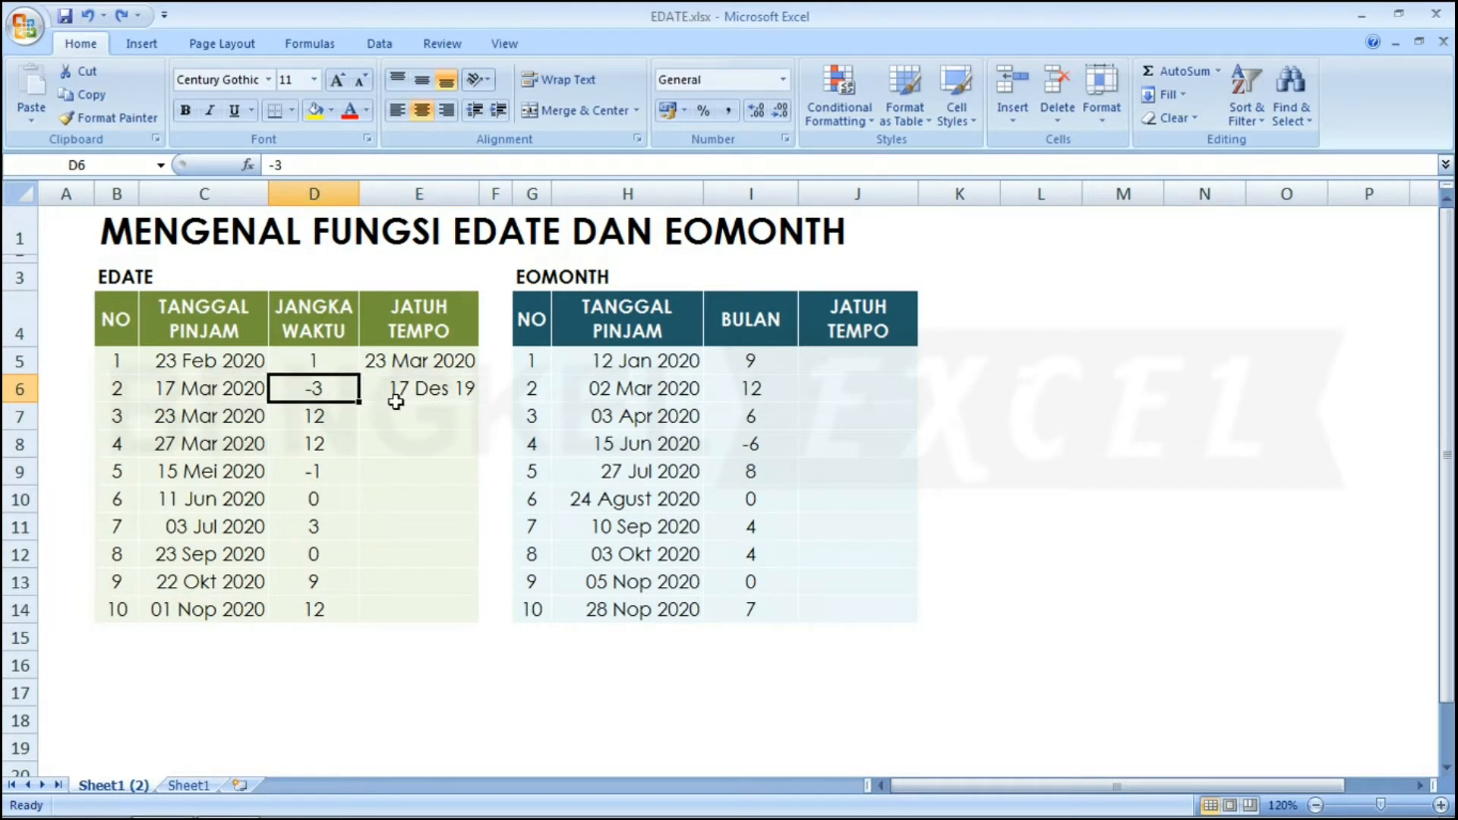
pyautogui.press('Right')
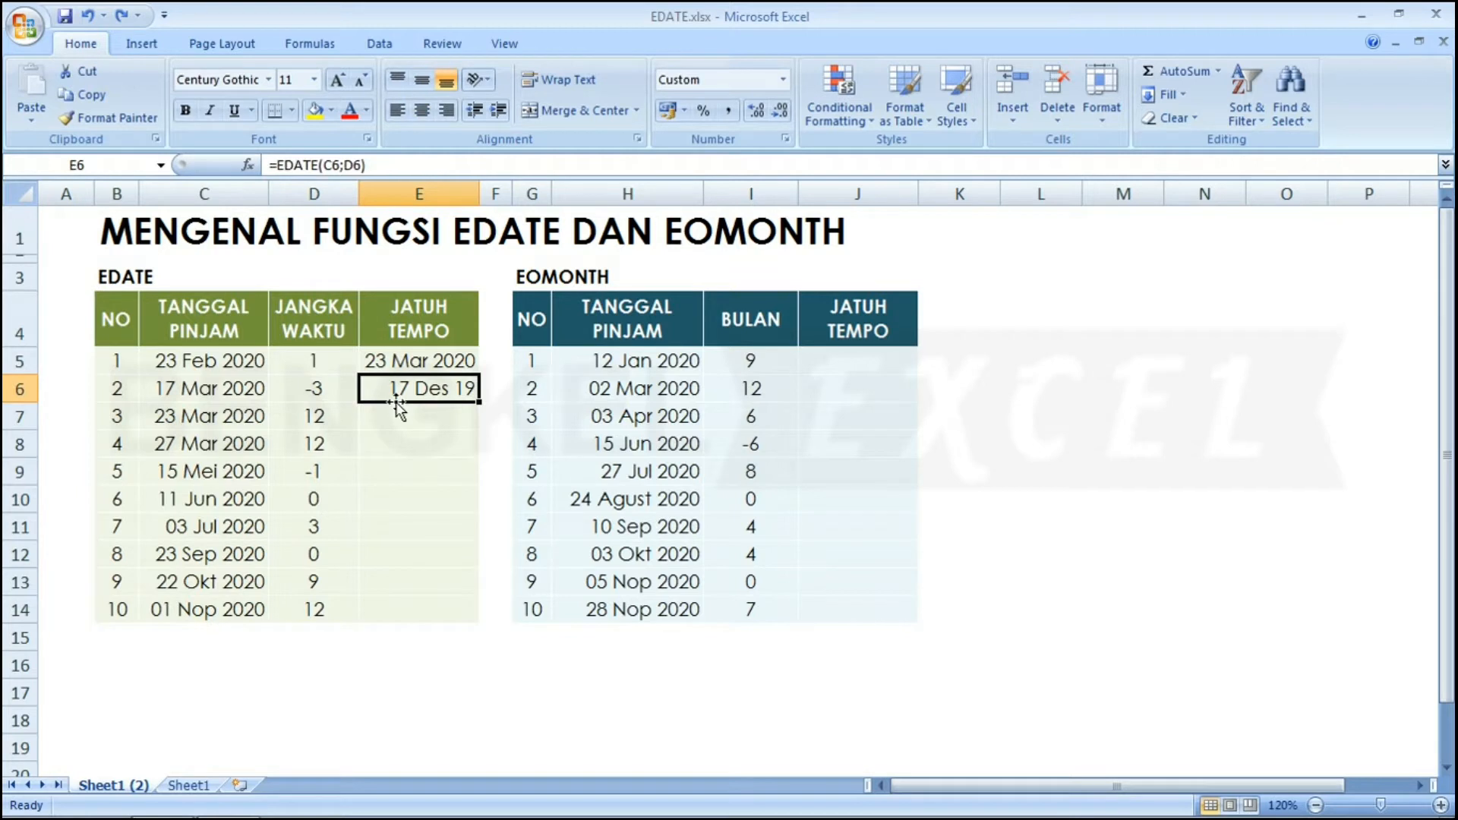
pyautogui.moveTo(476, 403); pyautogui.dragTo(477, 480)
# Step: Enter =EDATE(C10;D10) in cell E10 to calculate the sixth loan's due date
pyautogui.click(427, 498)
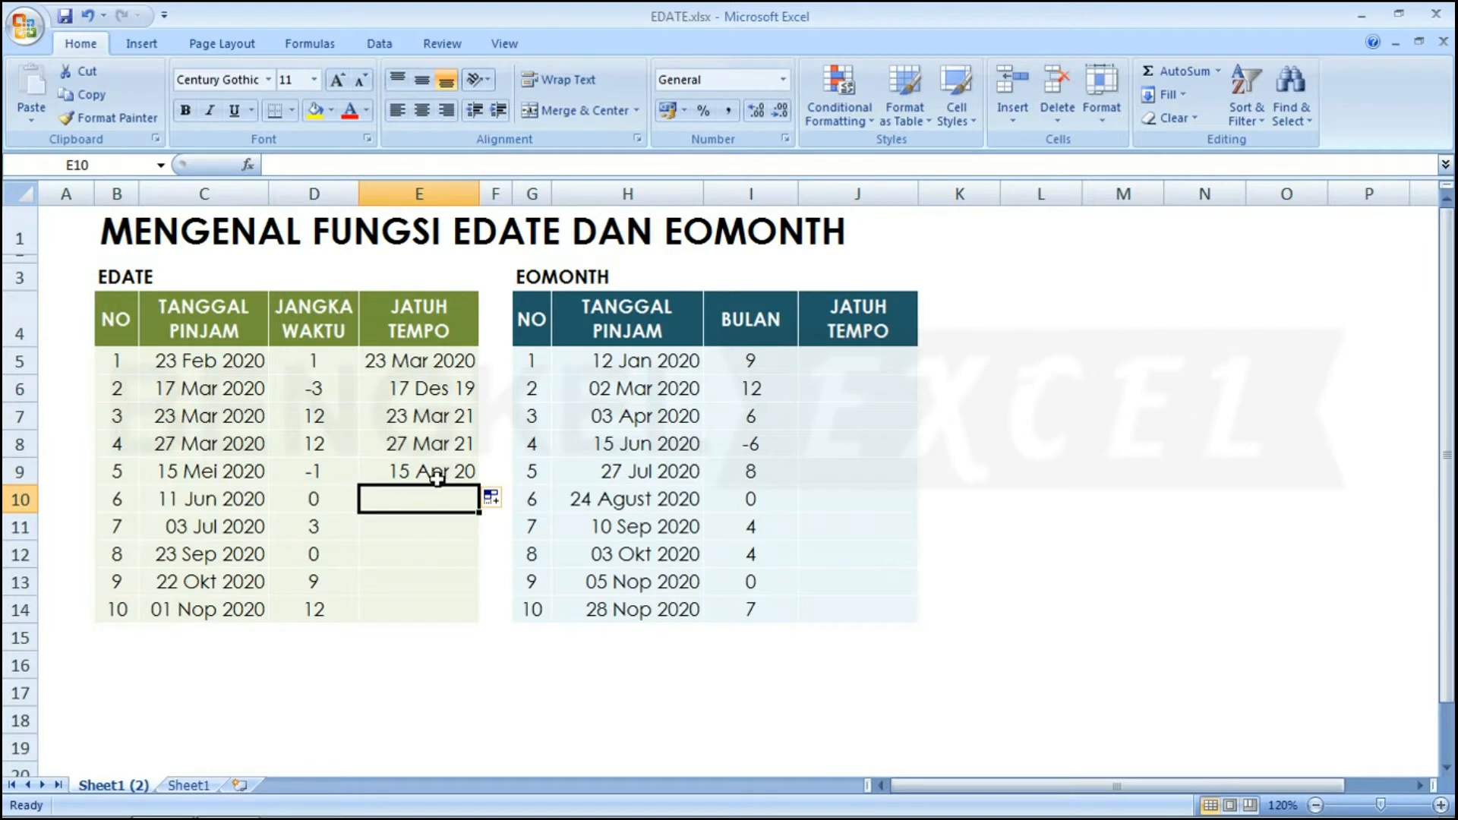
pyautogui.write('=')
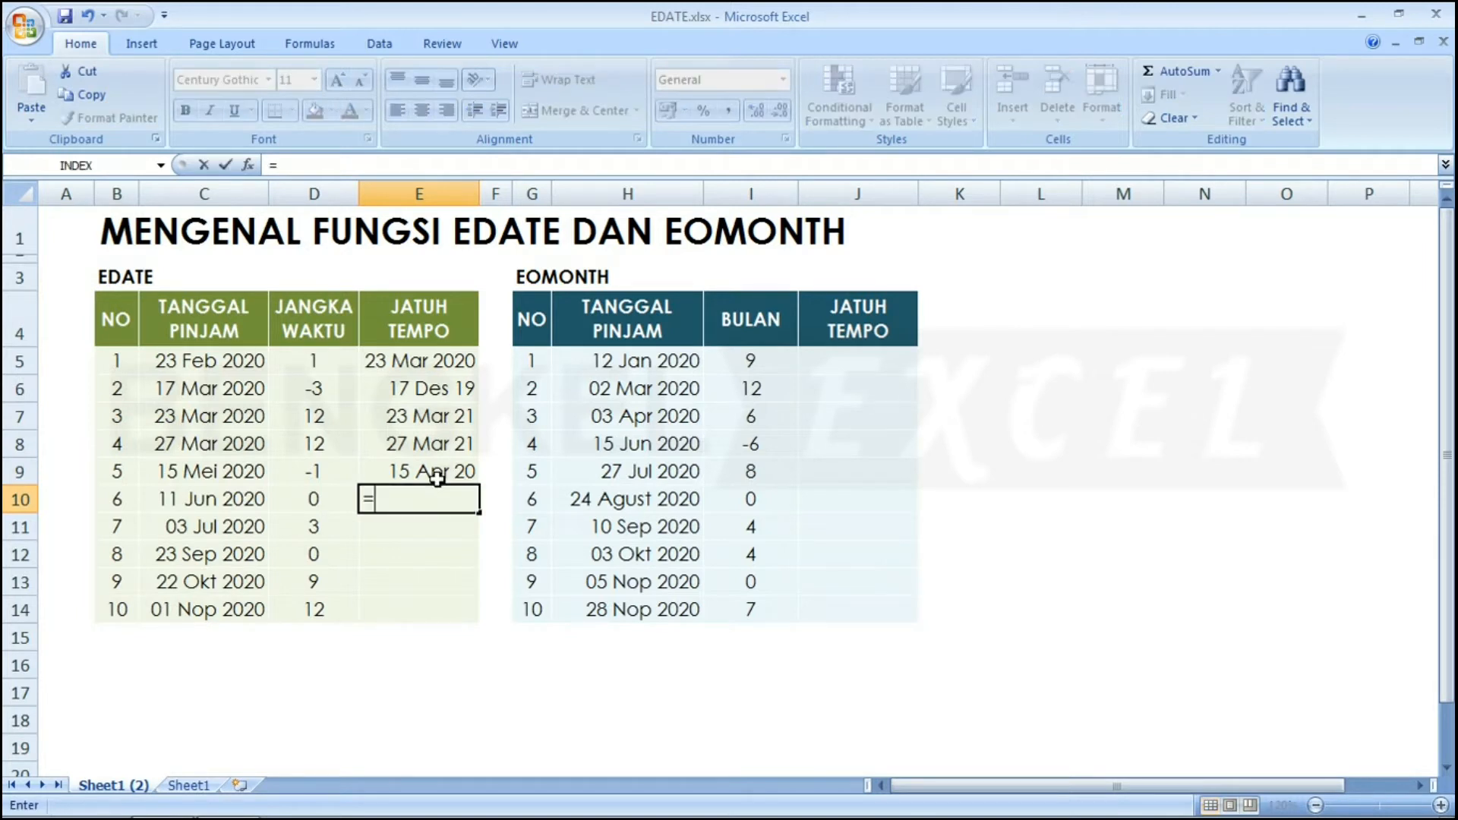
pyautogui.write('E')
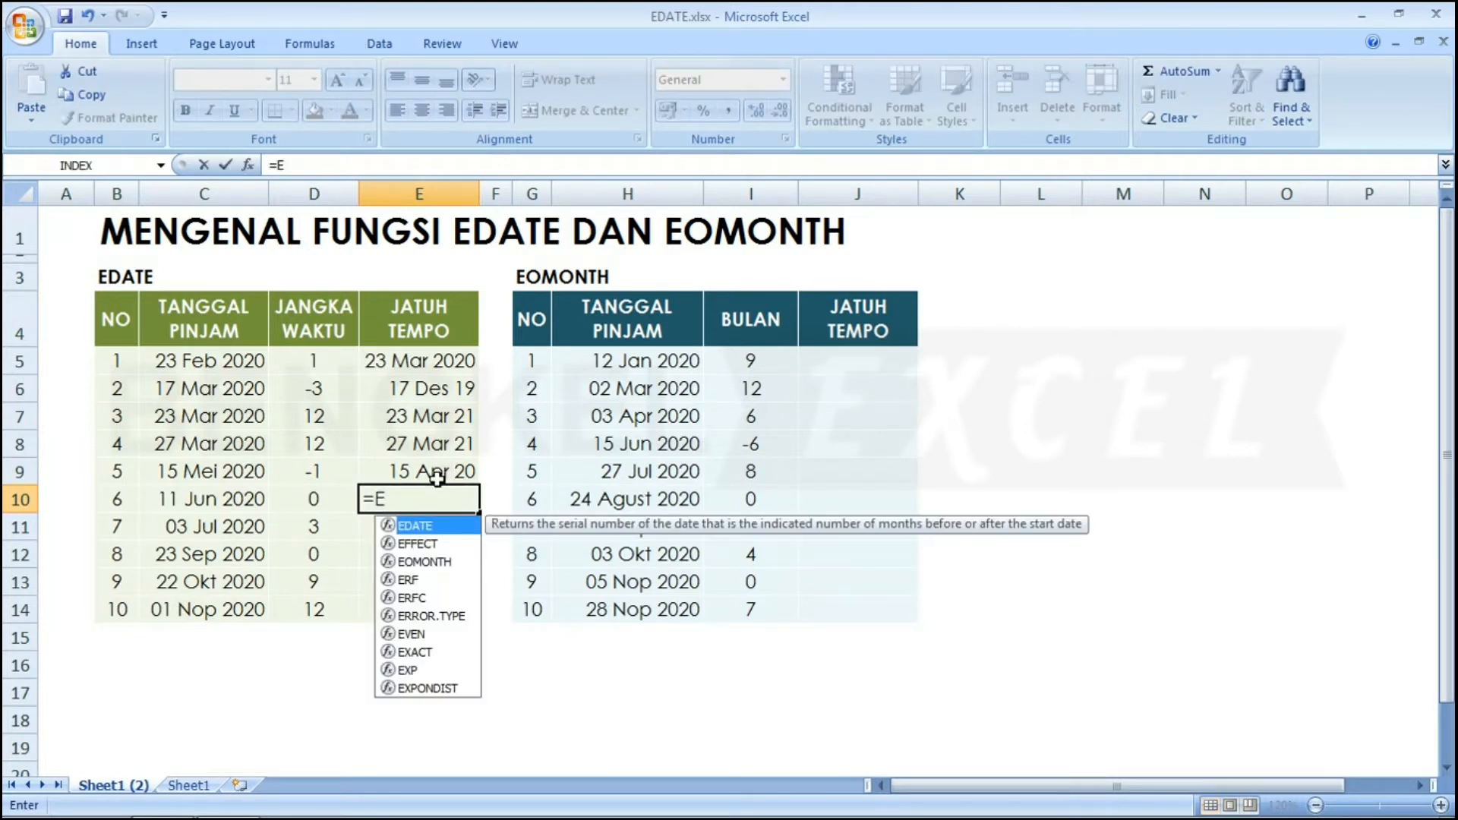
pyautogui.press('Tab')
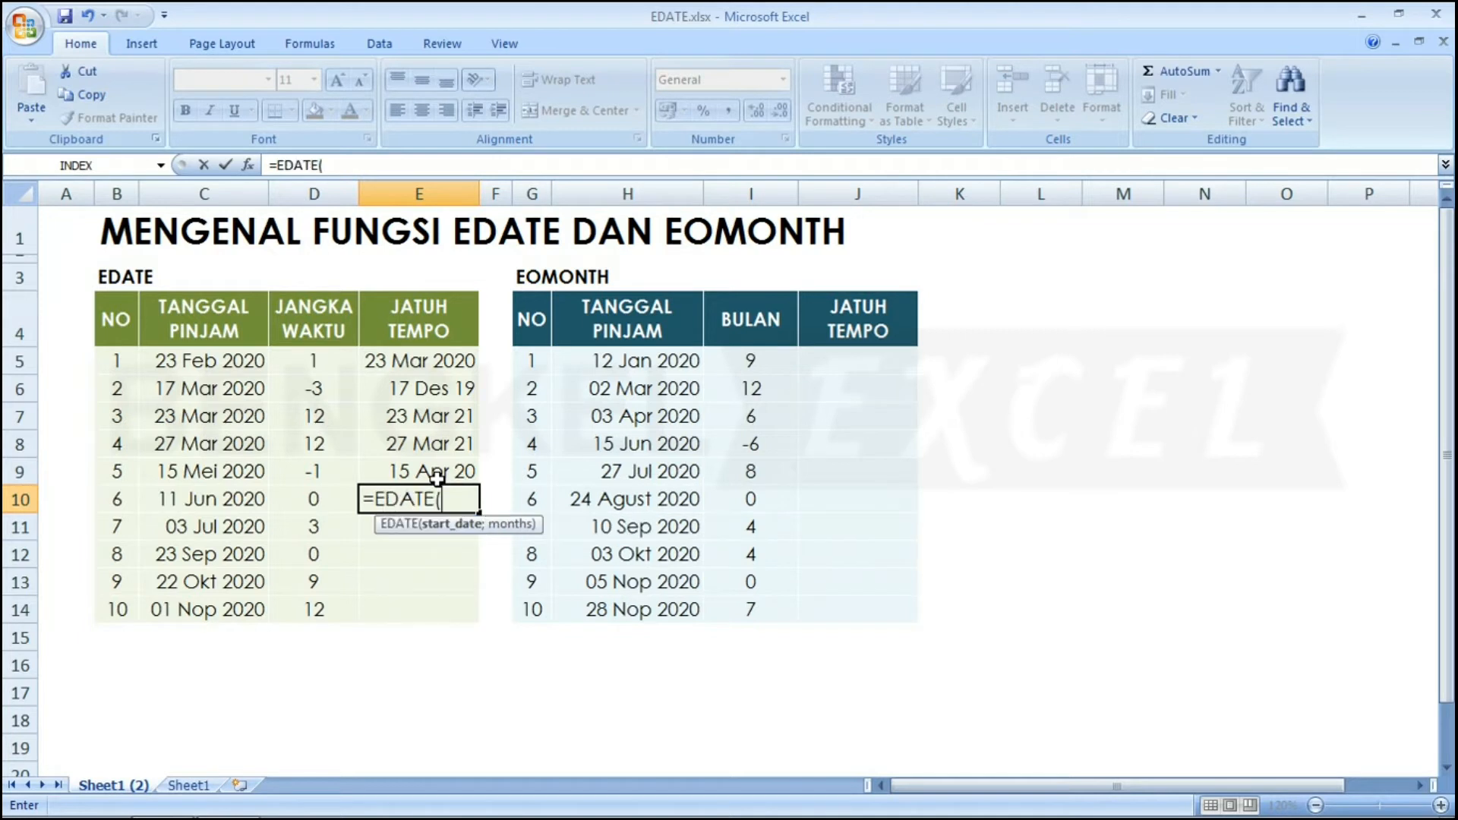
pyautogui.click(197, 497)
pyautogui.write(';')
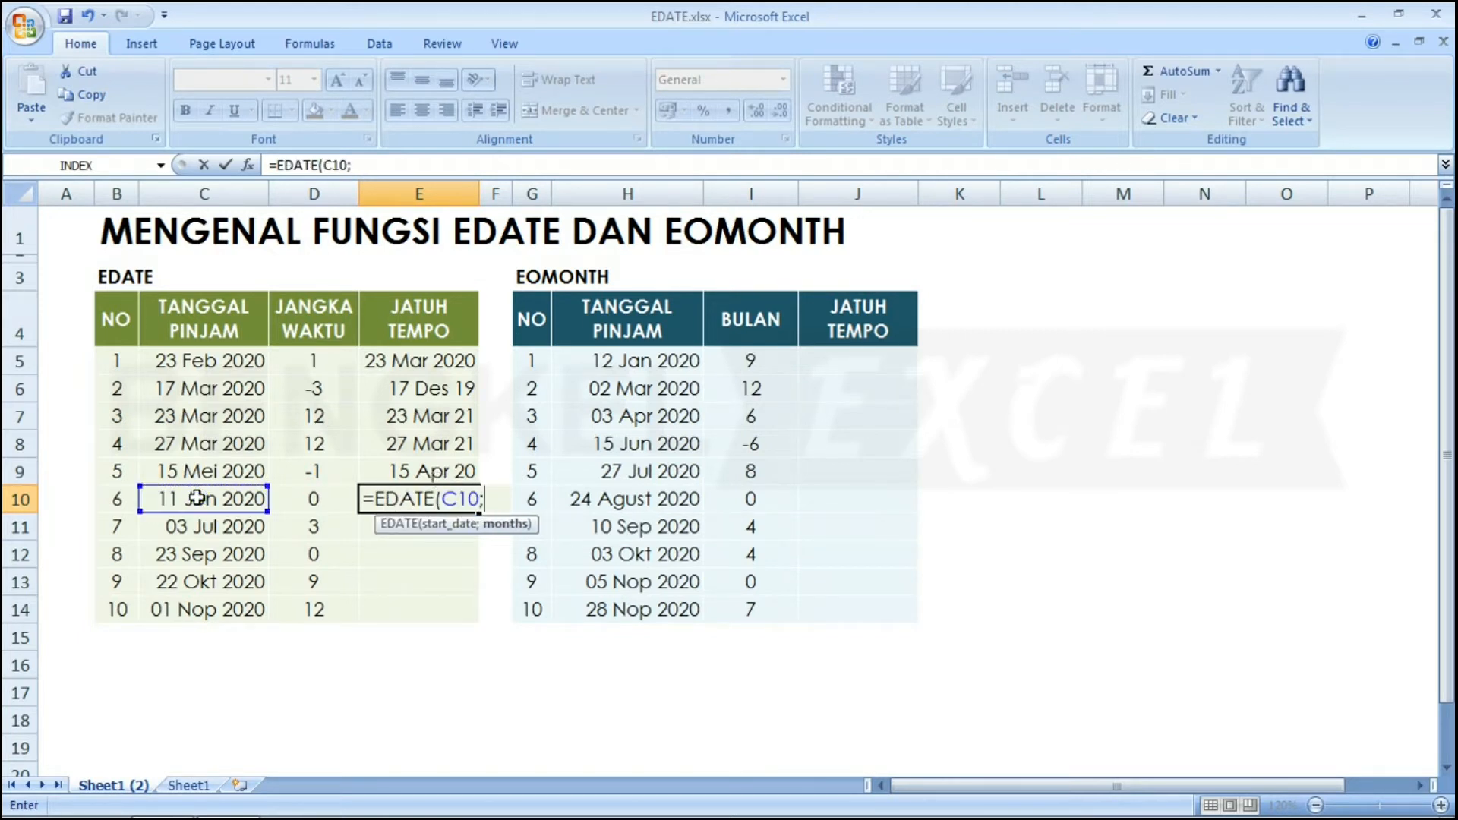
pyautogui.click(298, 500)
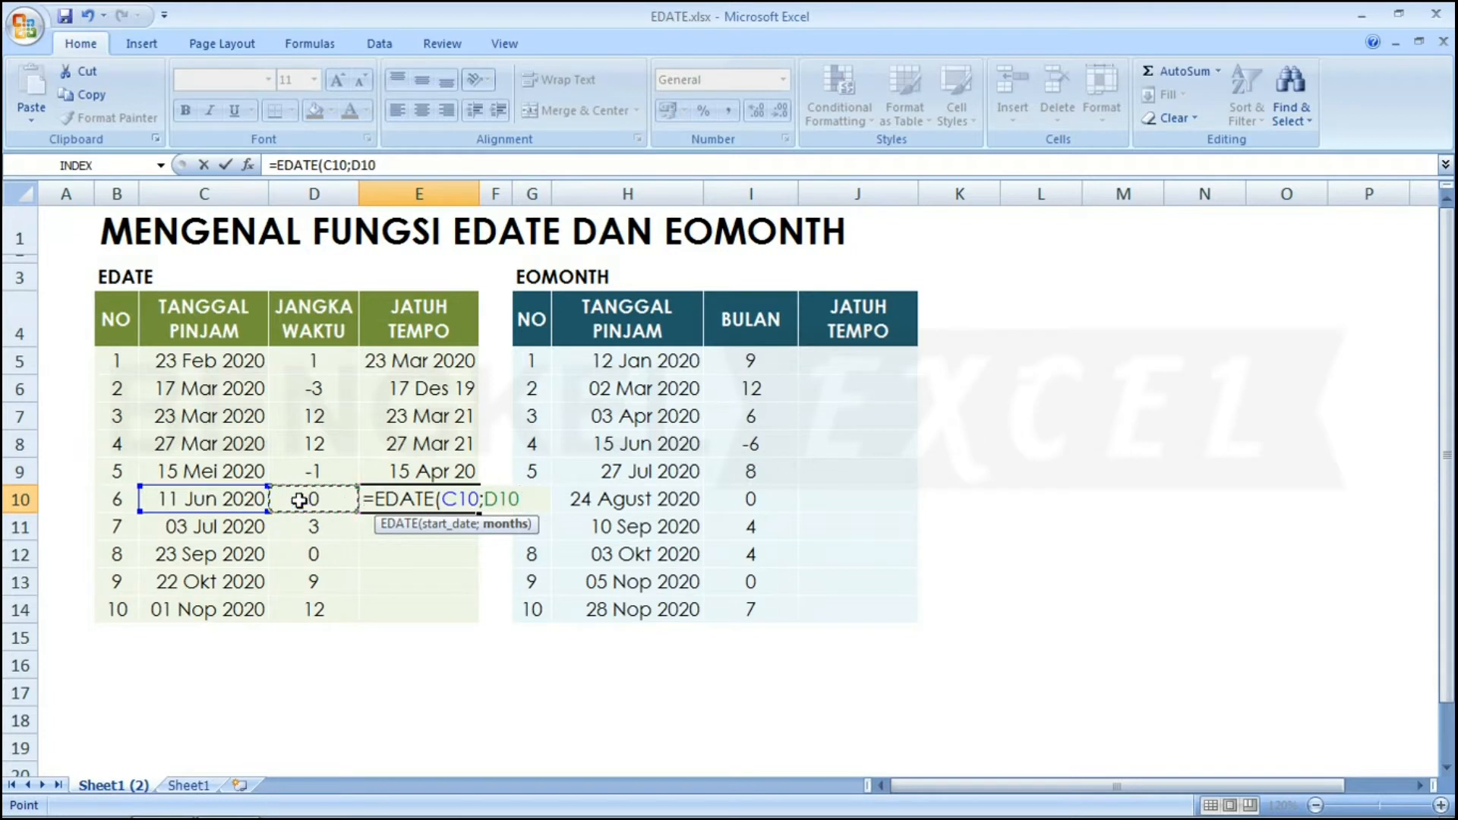
pyautogui.write(')')
pyautogui.press('Return')
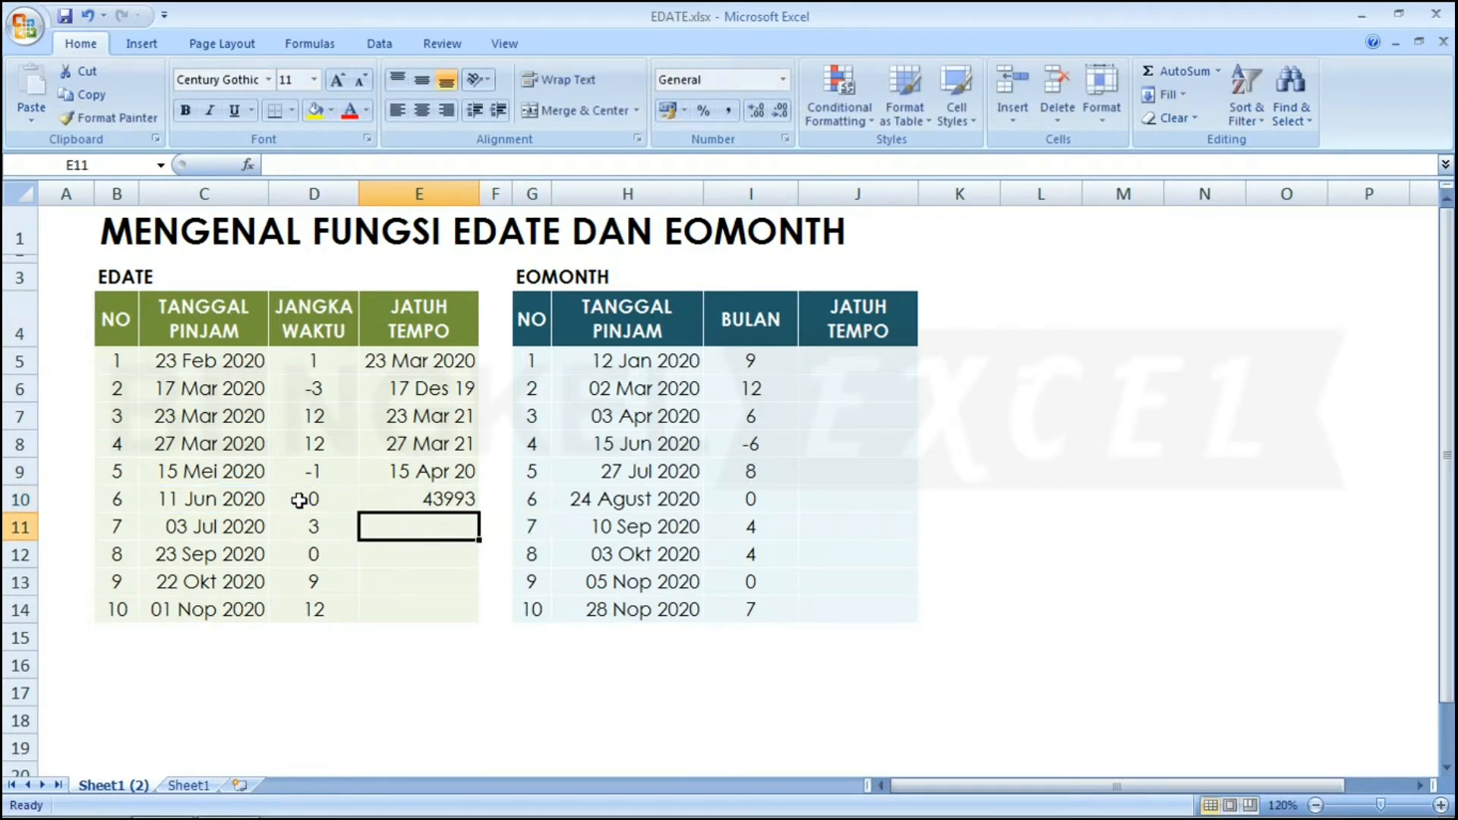
# Step: Fill the EDATE formula and its date format from cell E9 down through E14
pyautogui.click(453, 500)
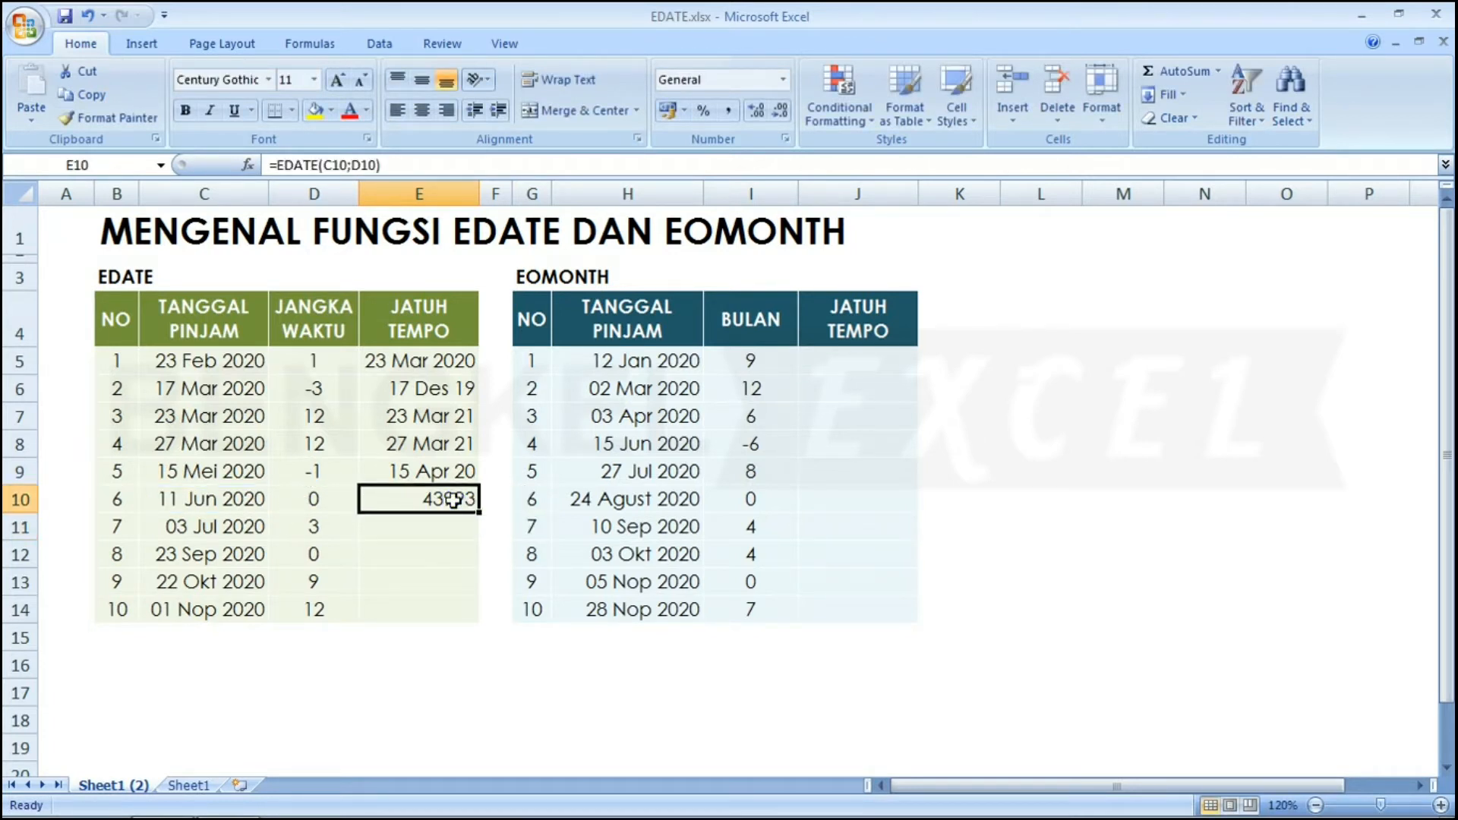
pyautogui.click(463, 470)
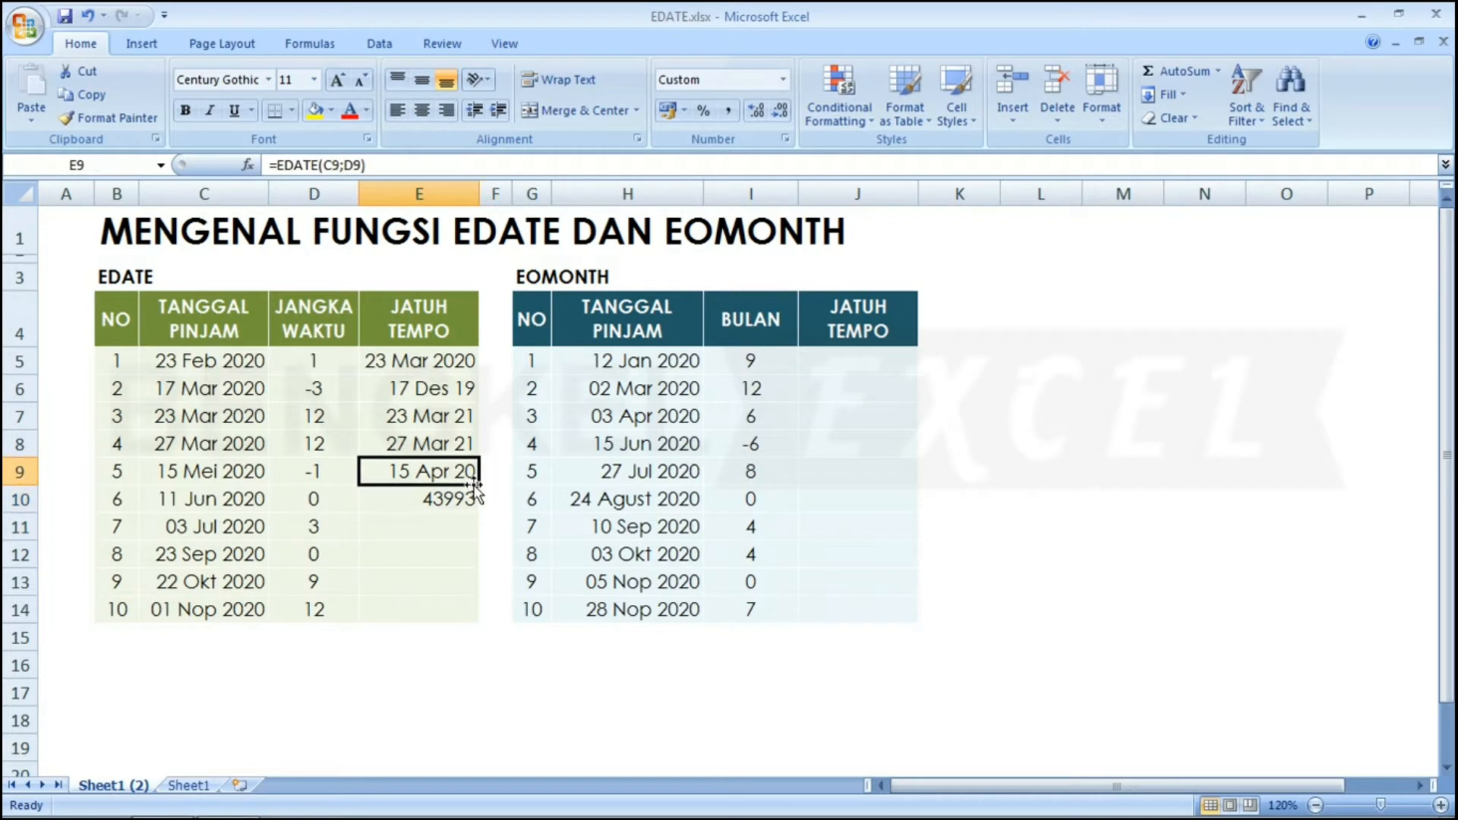
pyautogui.click(482, 494)
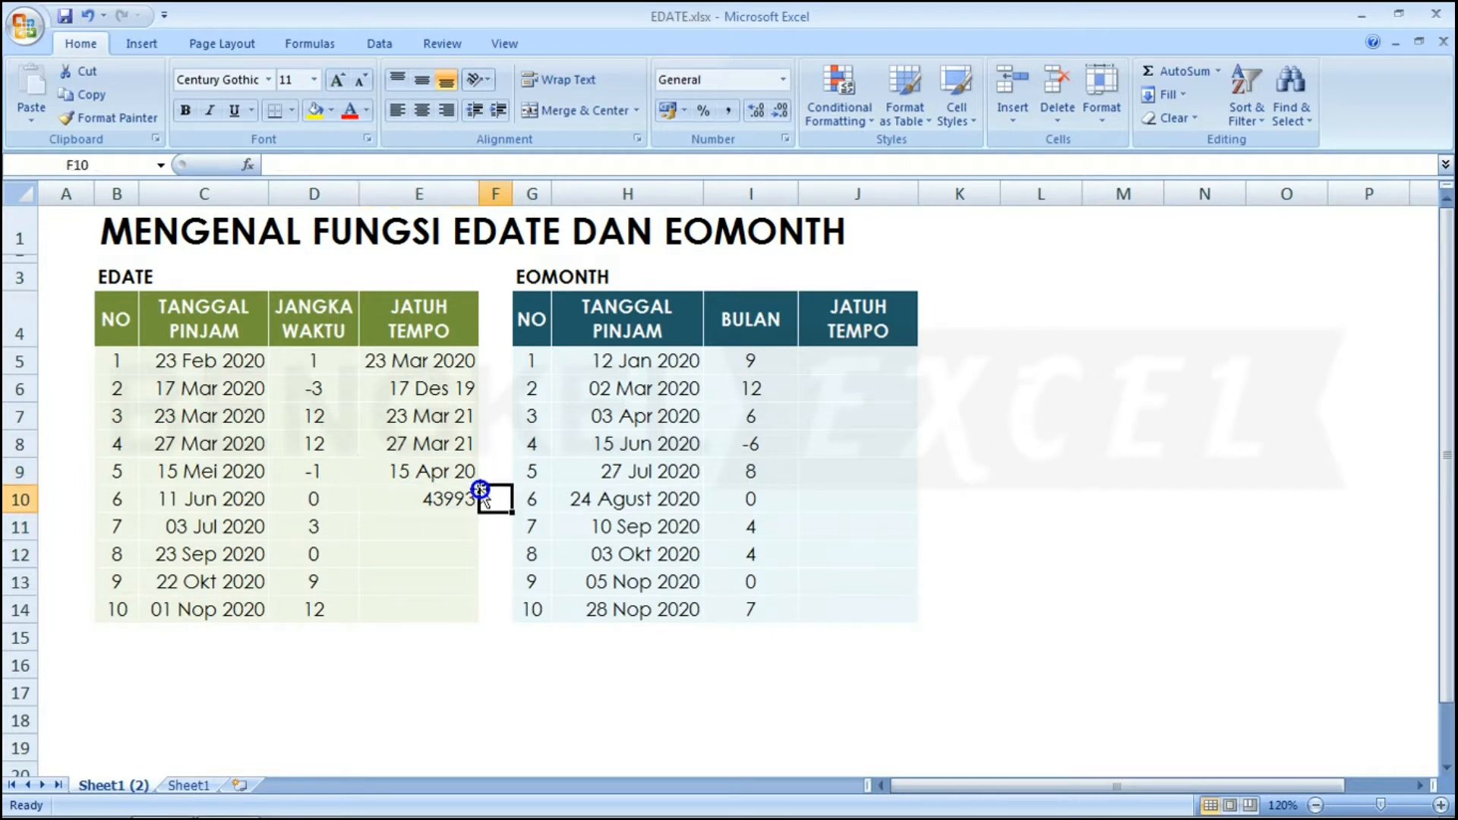
pyautogui.click(442, 477)
pyautogui.moveTo(471, 480); pyautogui.dragTo(462, 628)
pyautogui.click(457, 476)
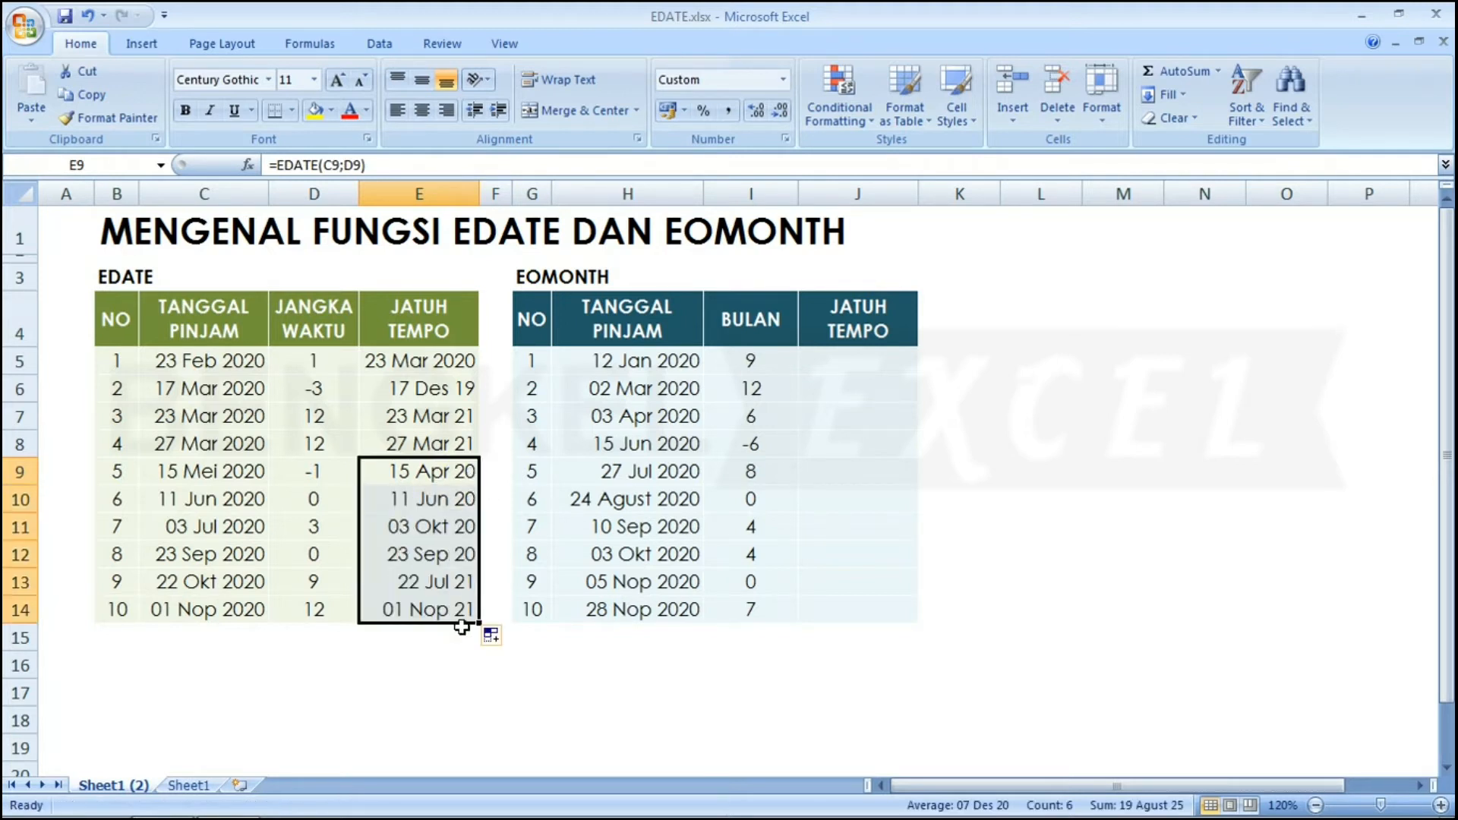
# Step: Highlight the sixth loan's date, term and due date in C10:E10 with a yellow fill
pyautogui.click(420, 501)
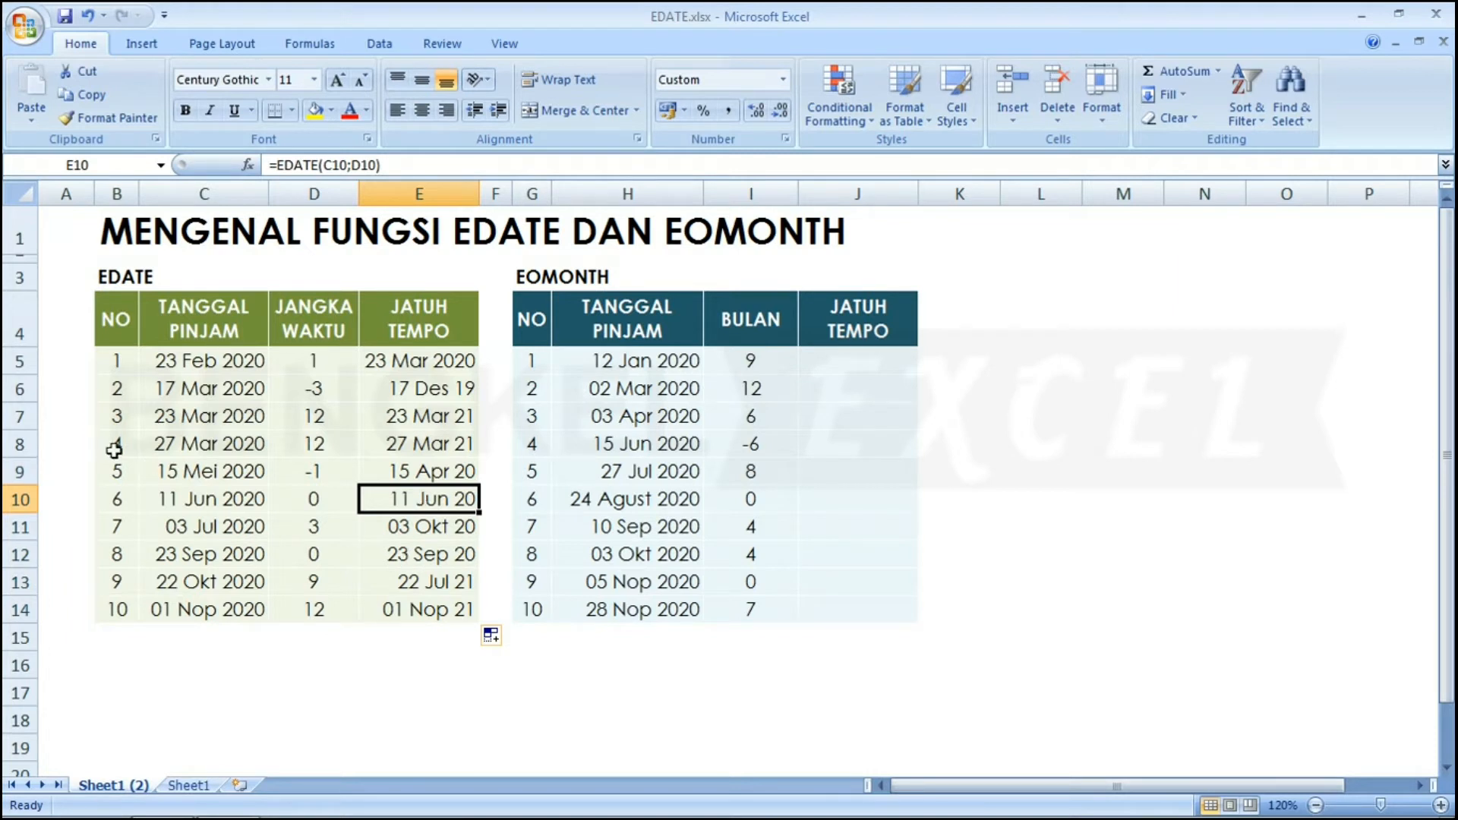
pyautogui.moveTo(182, 495); pyautogui.dragTo(443, 494)
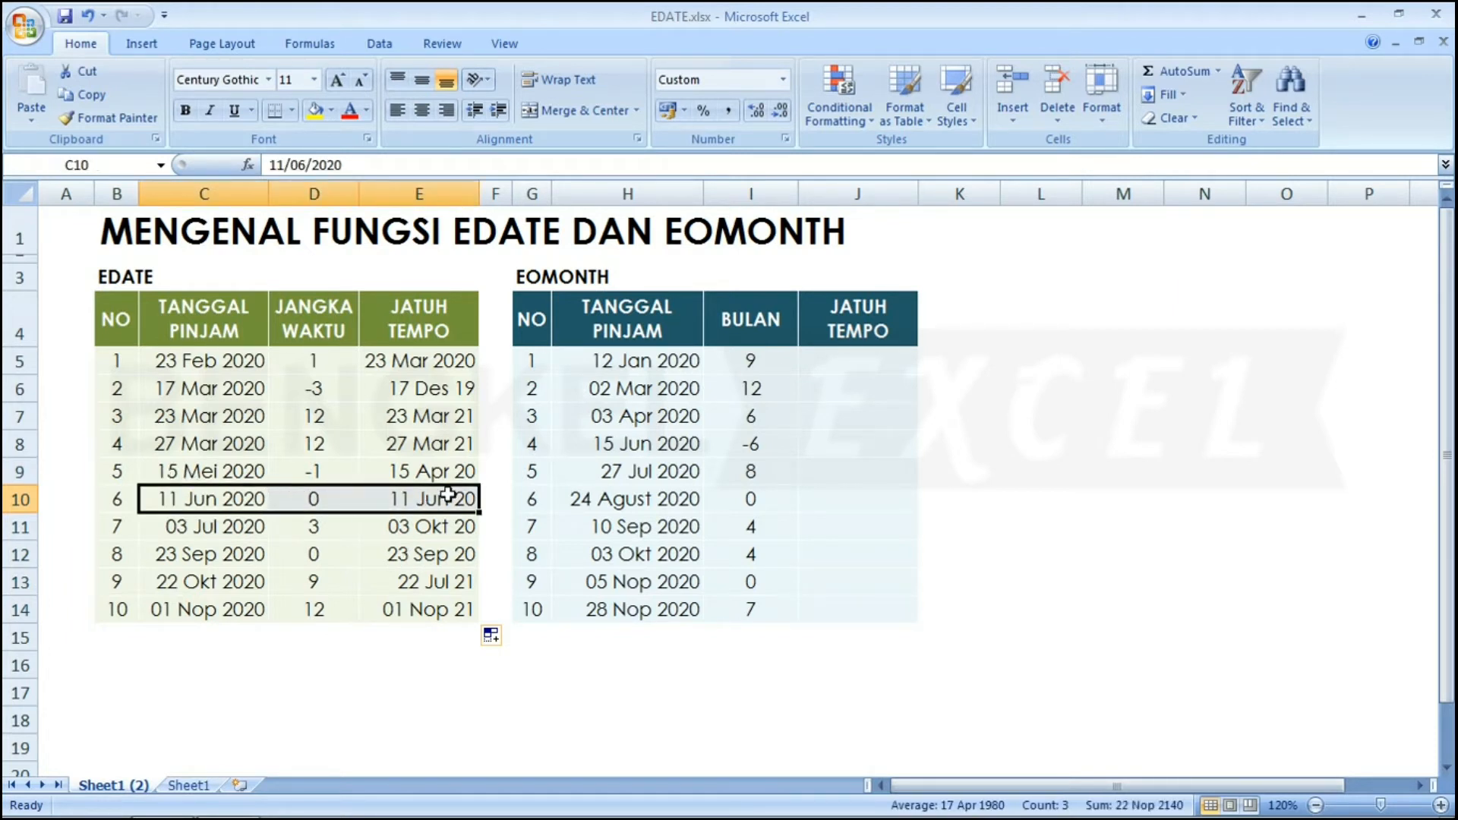
pyautogui.click(316, 110)
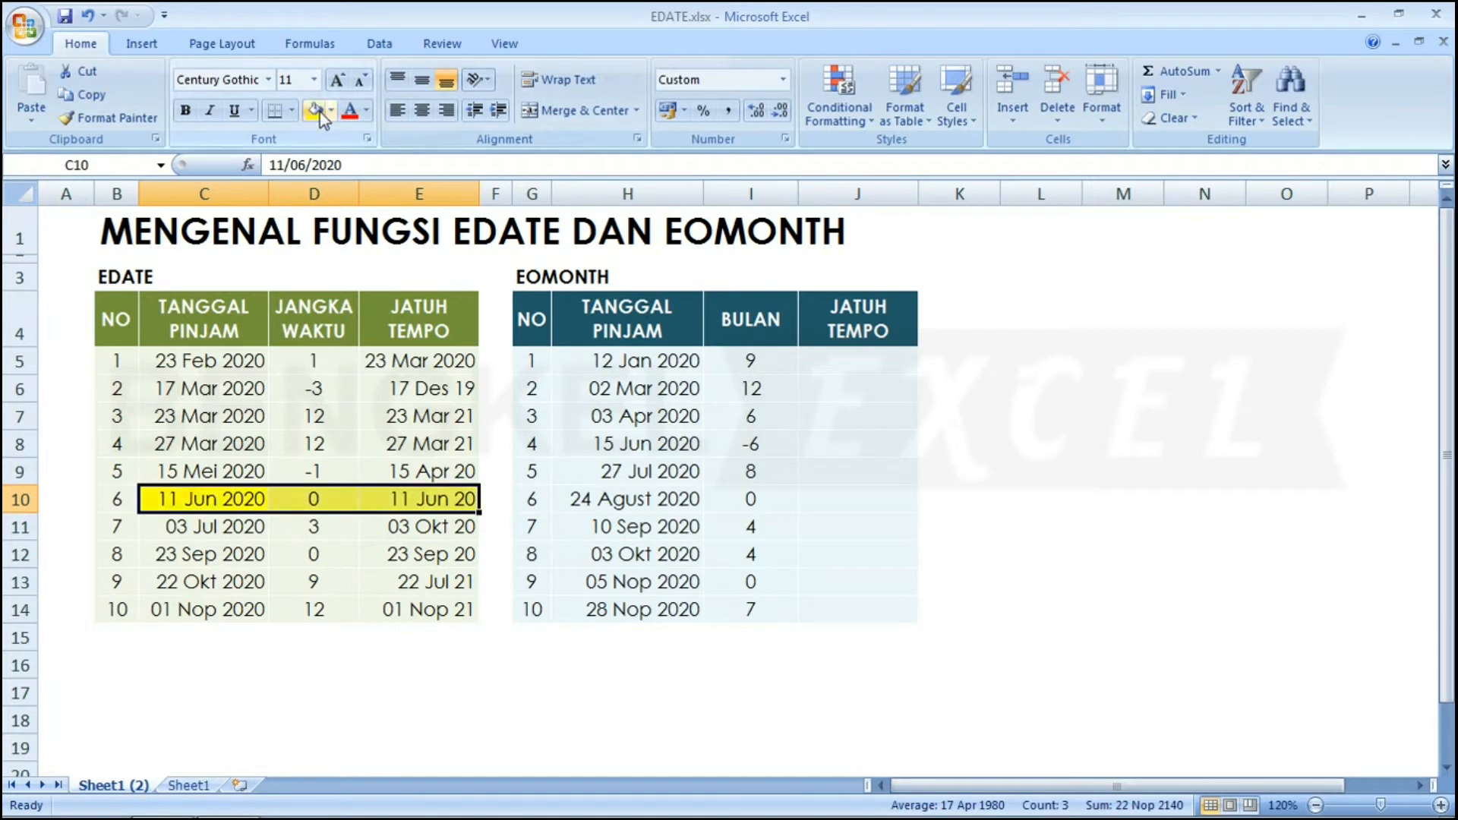
# Step: Examine how the sixth loan's date and term in row 10 relate to its due date formula
pyautogui.click(320, 527)
pyautogui.press('Up')
pyautogui.press('Right')
pyautogui.press('Left')
pyautogui.press('Left')
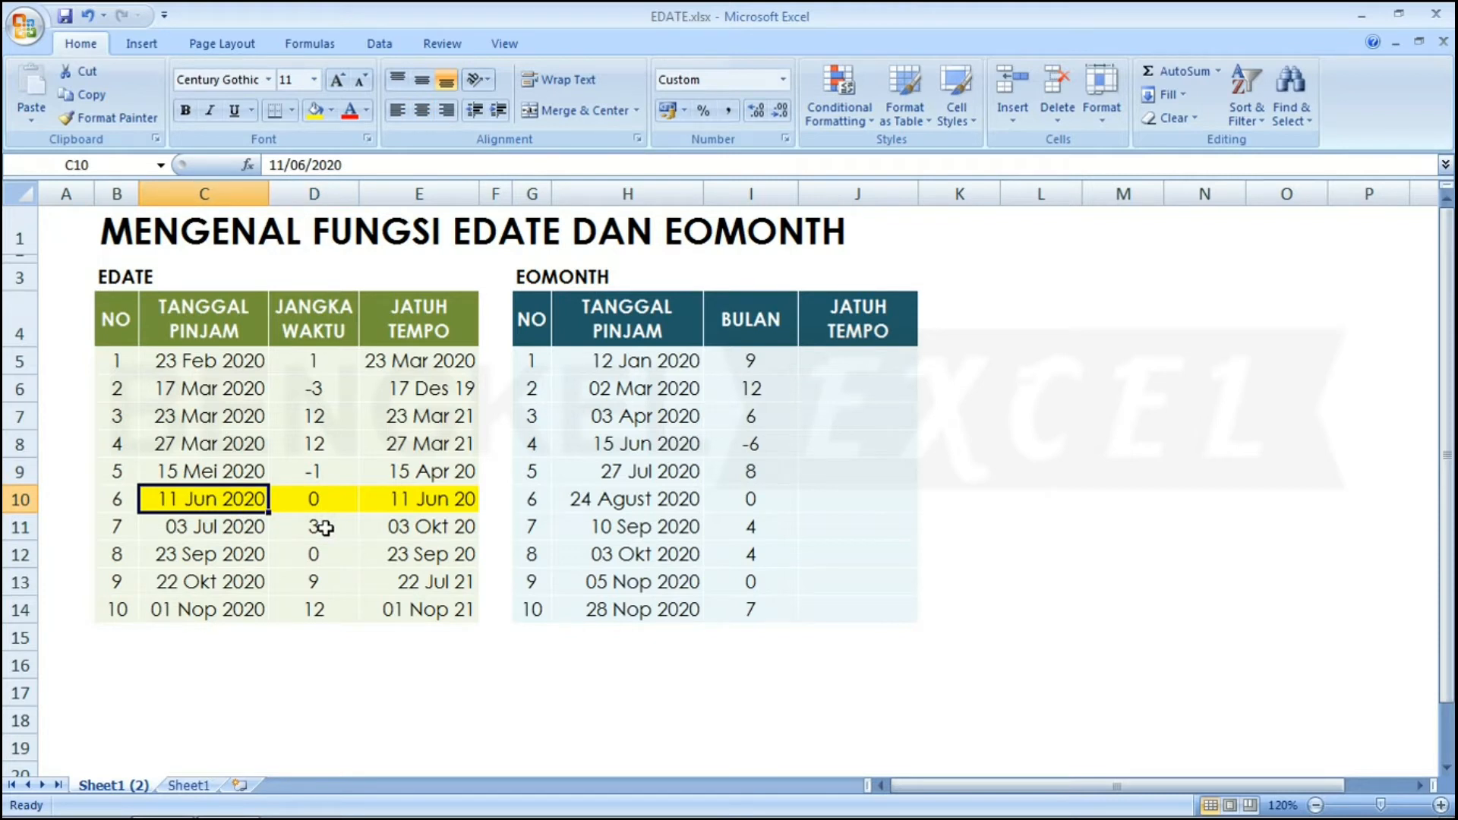
pyautogui.press('Right')
pyautogui.press('Right')
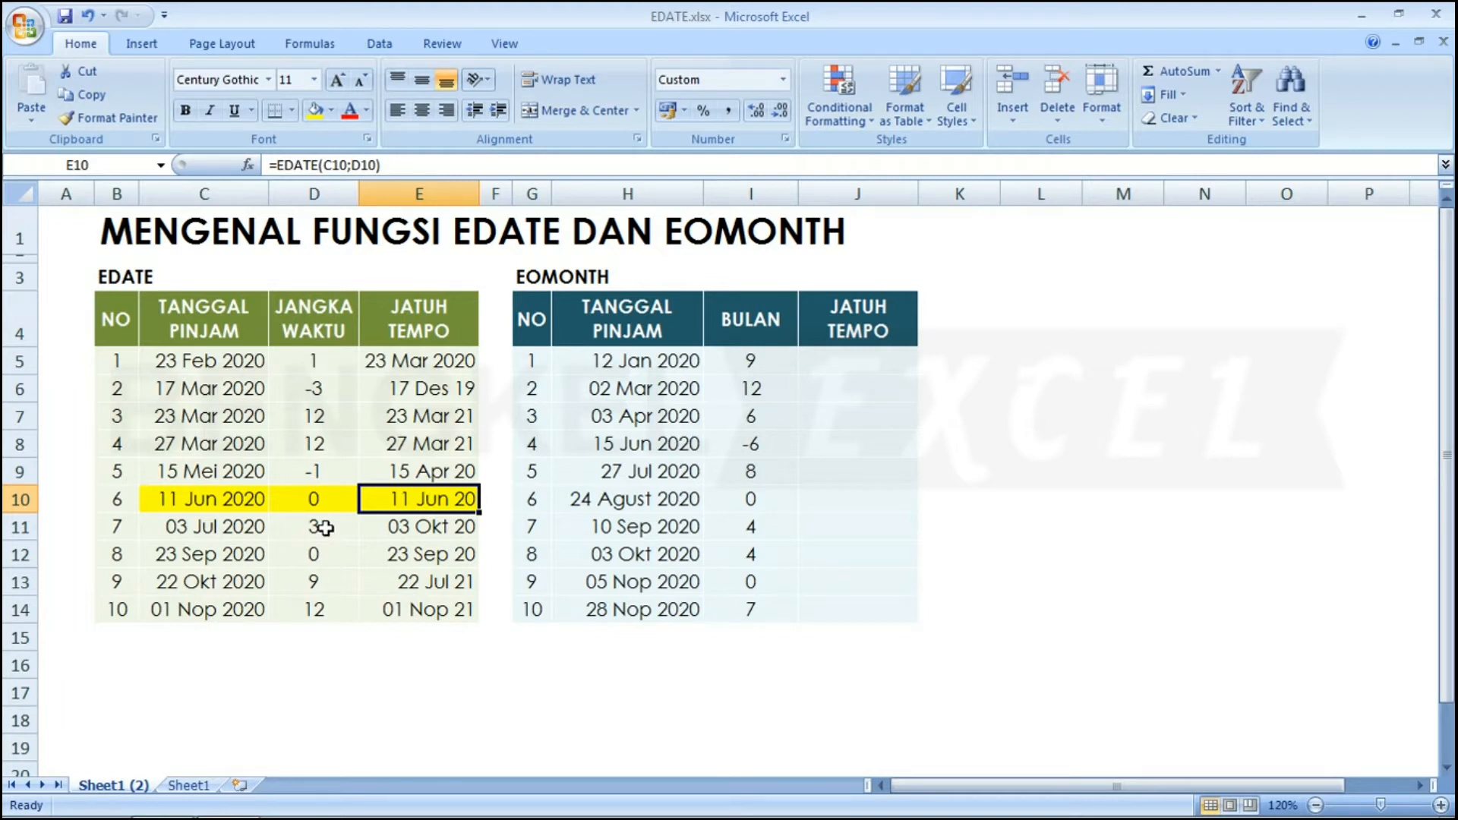
pyautogui.click(325, 528)
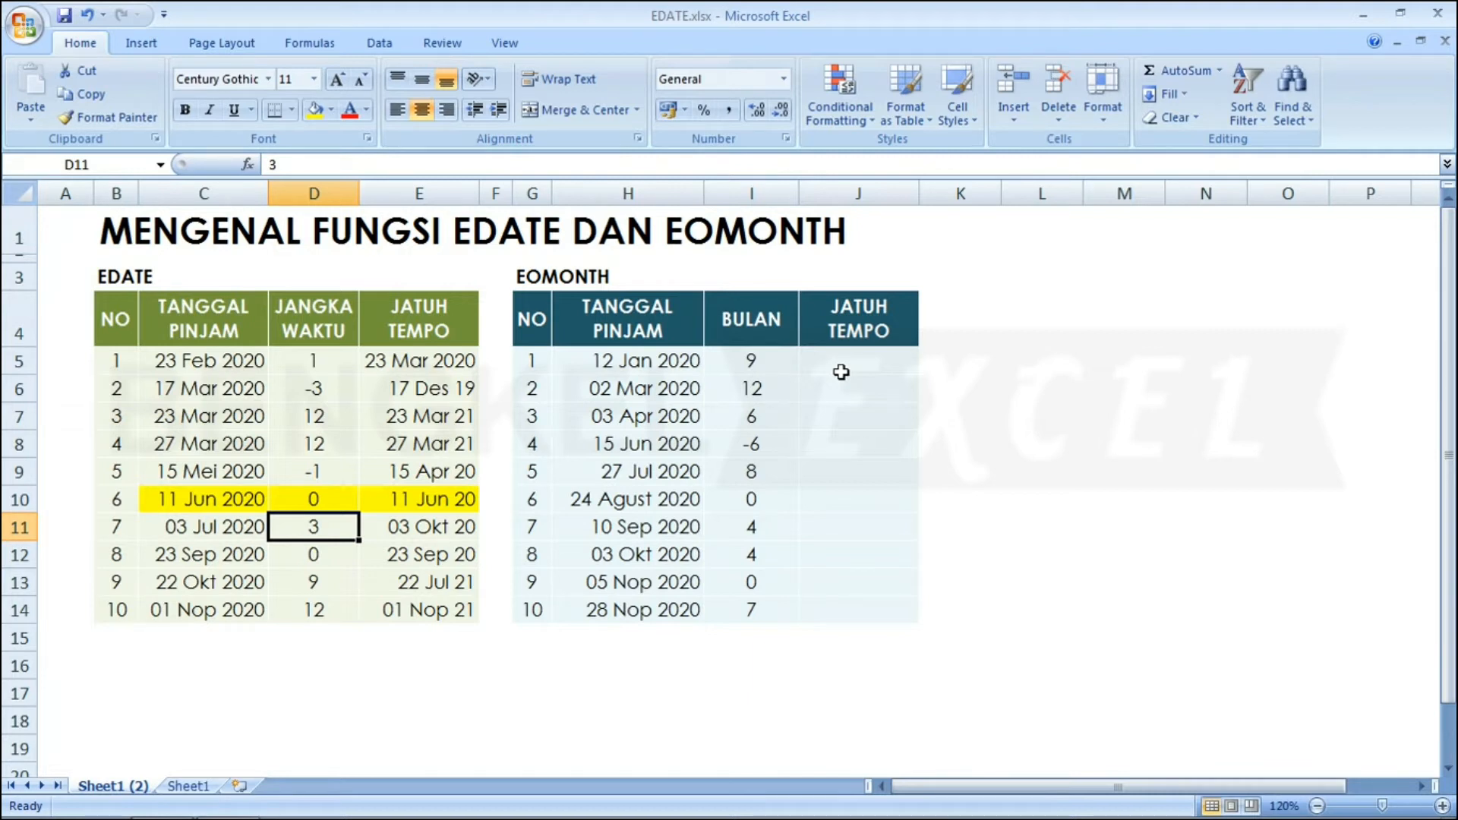
# Step: Enter =EOMONTH(H5;I5) in cell J5 to calculate the first loan's due date in the EOMONTH table
pyautogui.press('Right')
pyautogui.press('Right')
pyautogui.press('Up')
pyautogui.press('Up')
pyautogui.press('Up')
pyautogui.press('Up')
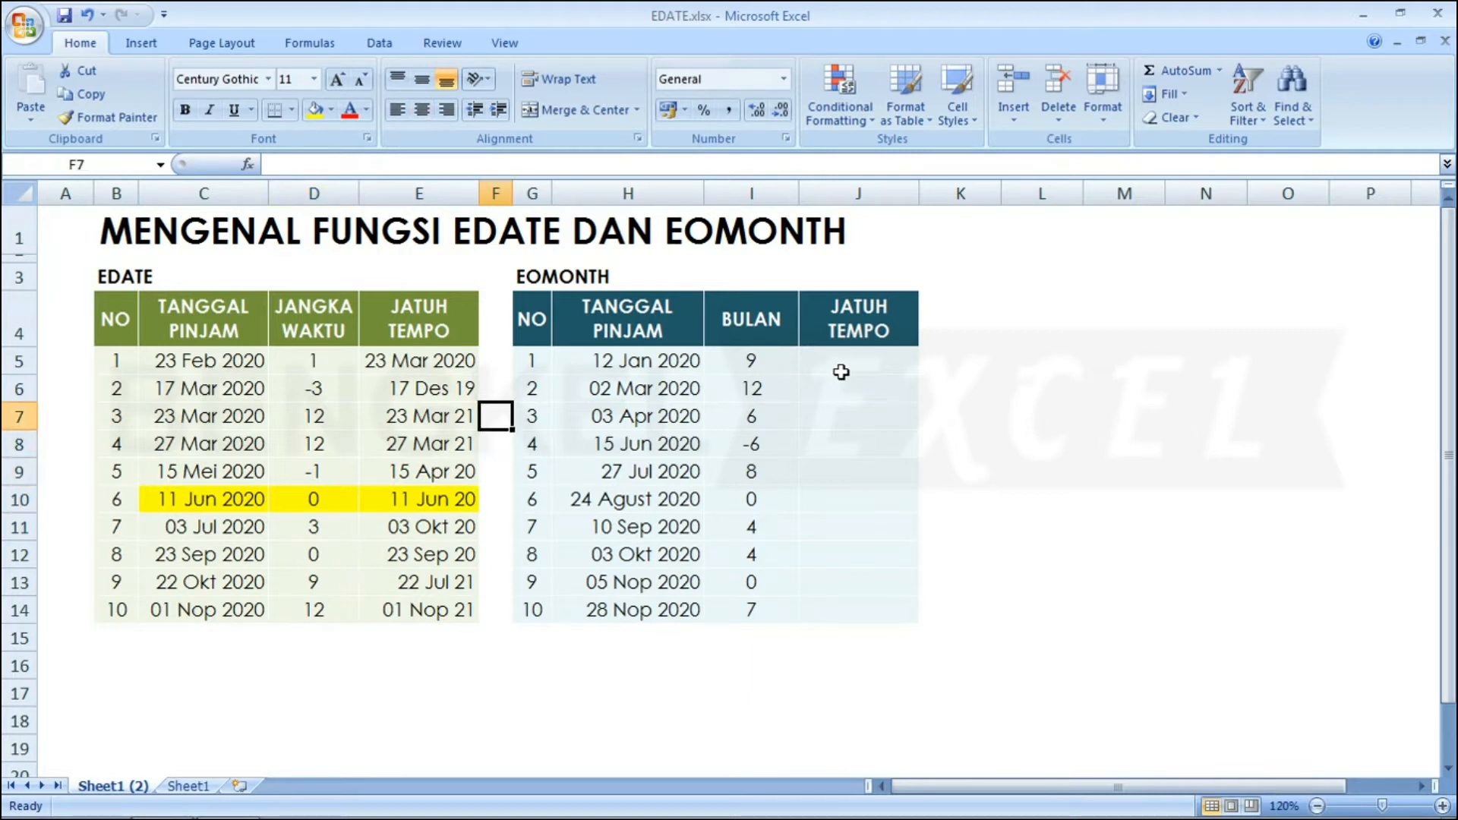
pyautogui.press('Up')
pyautogui.press('Right')
pyautogui.press('Right')
pyautogui.press('Right')
pyautogui.press('Right')
pyautogui.press('Up')
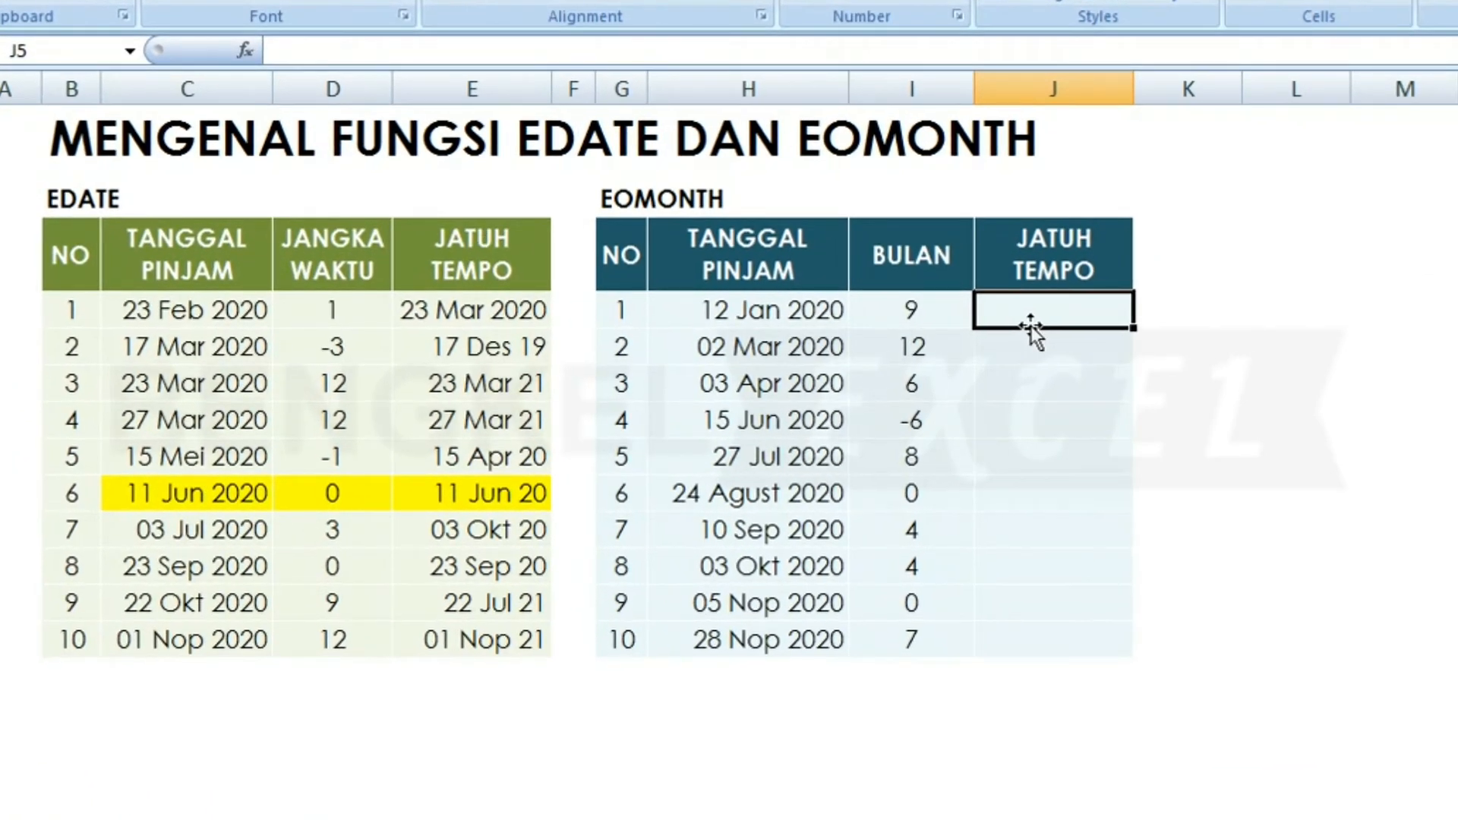
pyautogui.write('=')
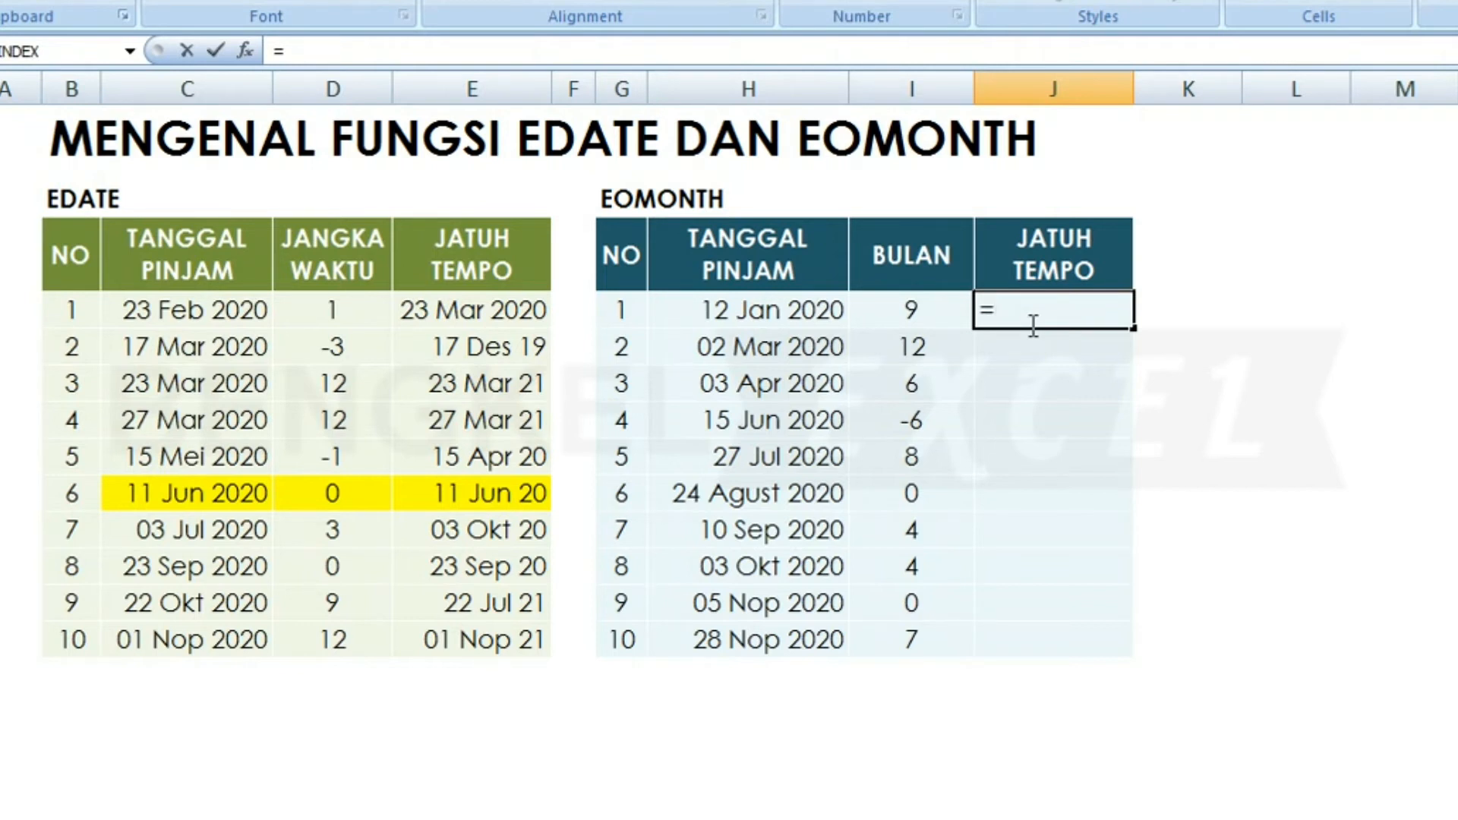
pyautogui.write('EO')
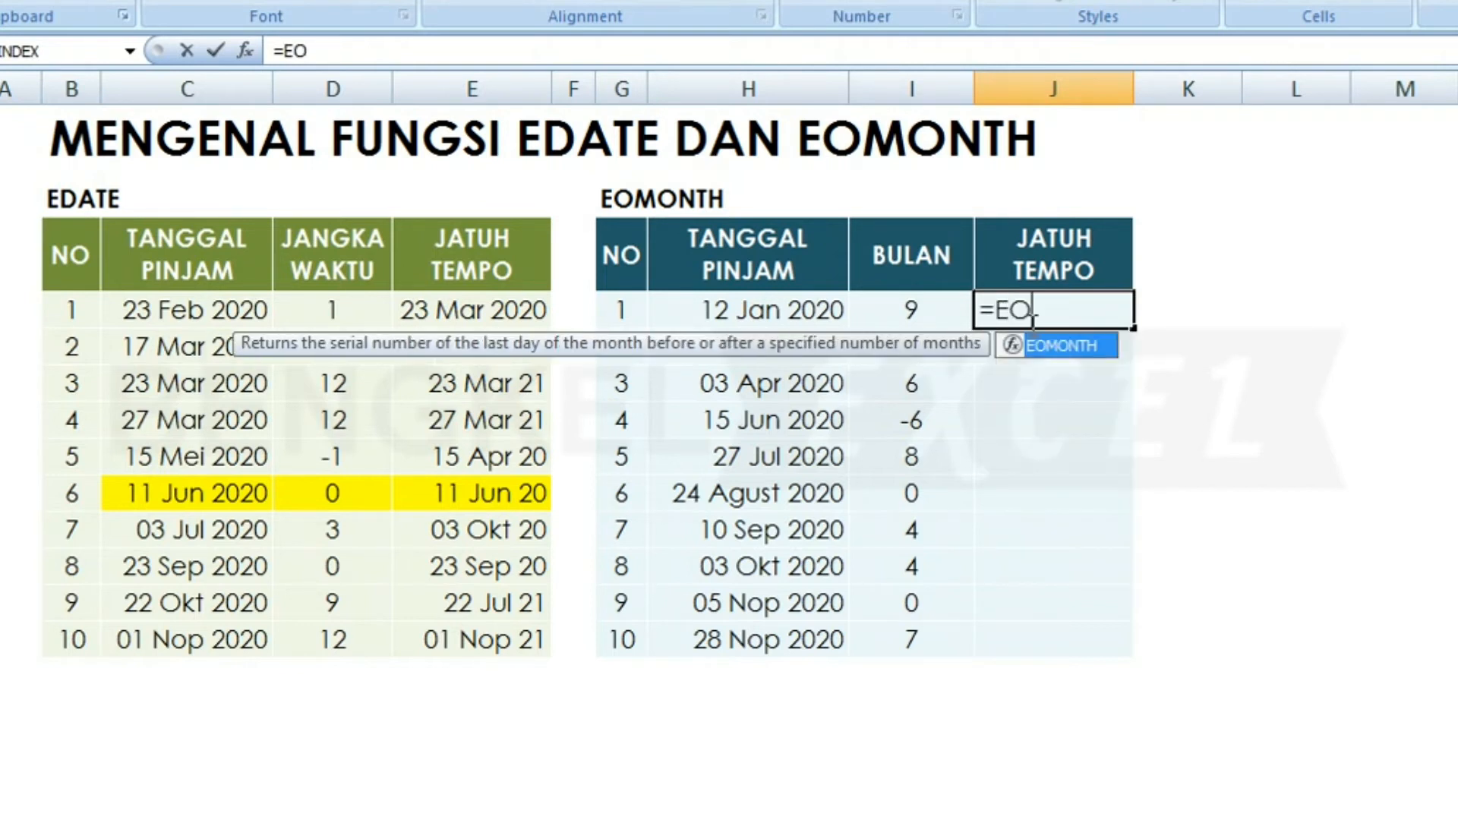
pyautogui.press('Tab')
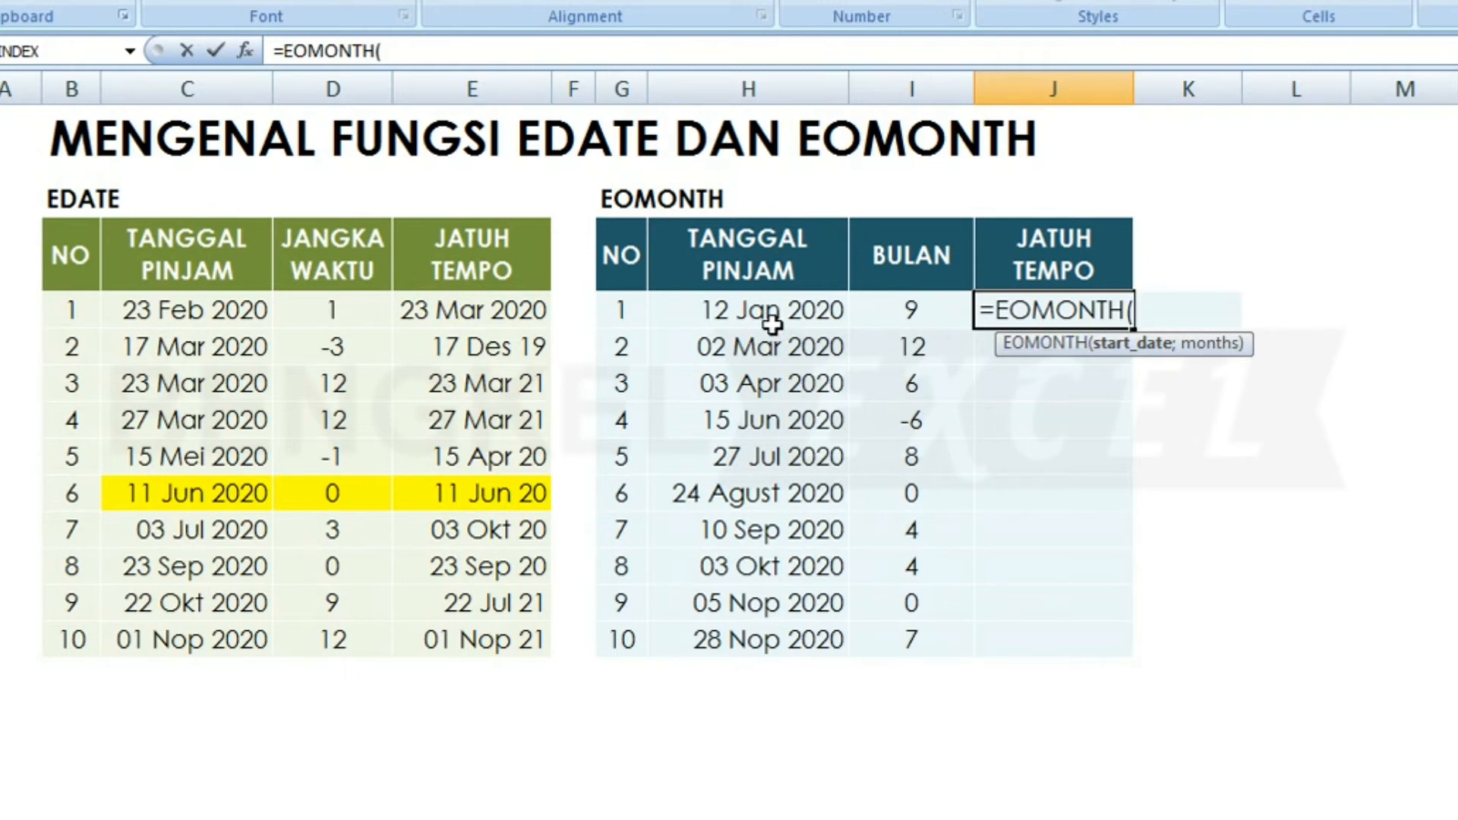
pyautogui.click(779, 325)
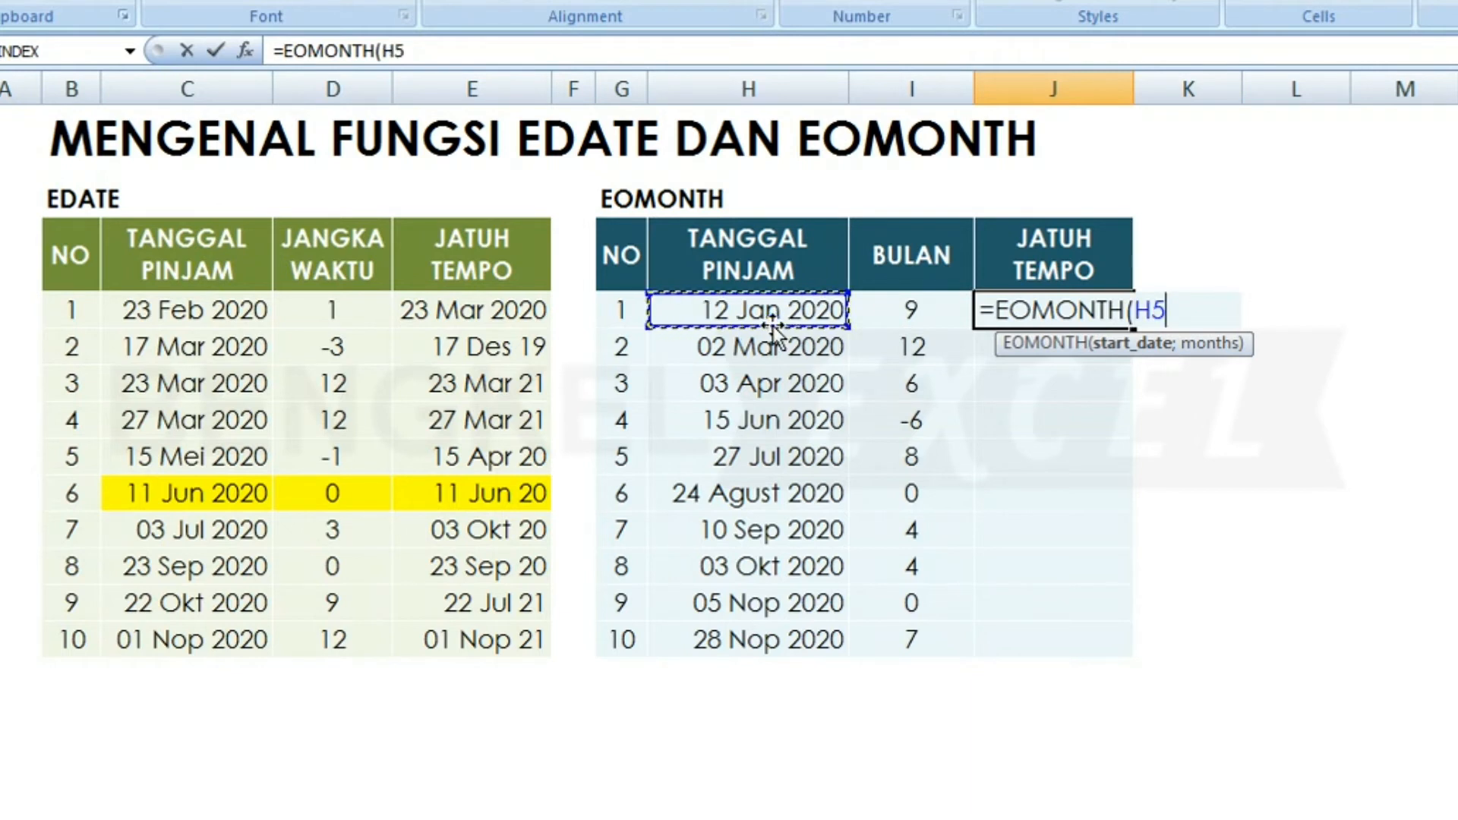
pyautogui.write(';')
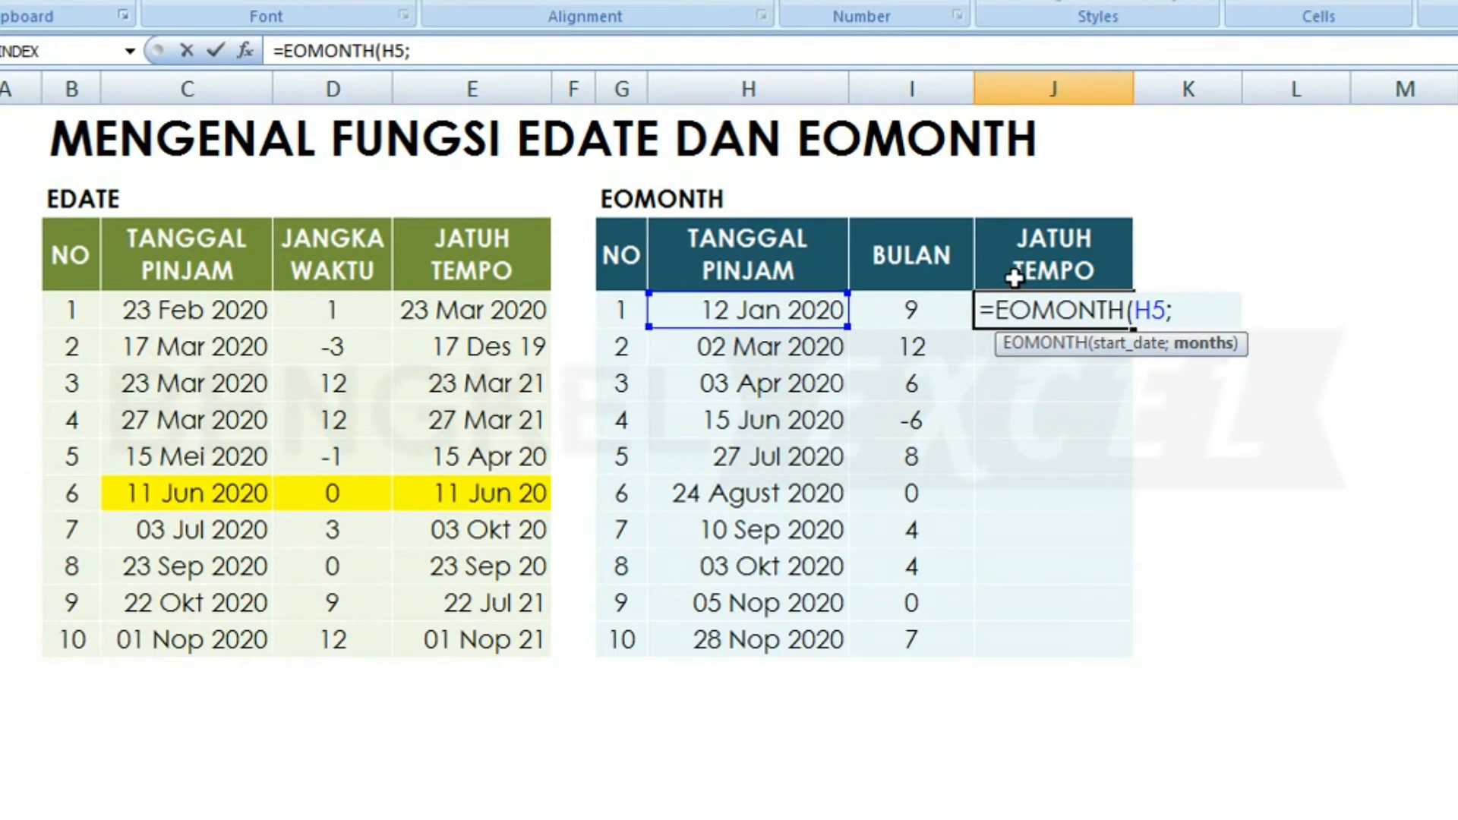
pyautogui.click(914, 308)
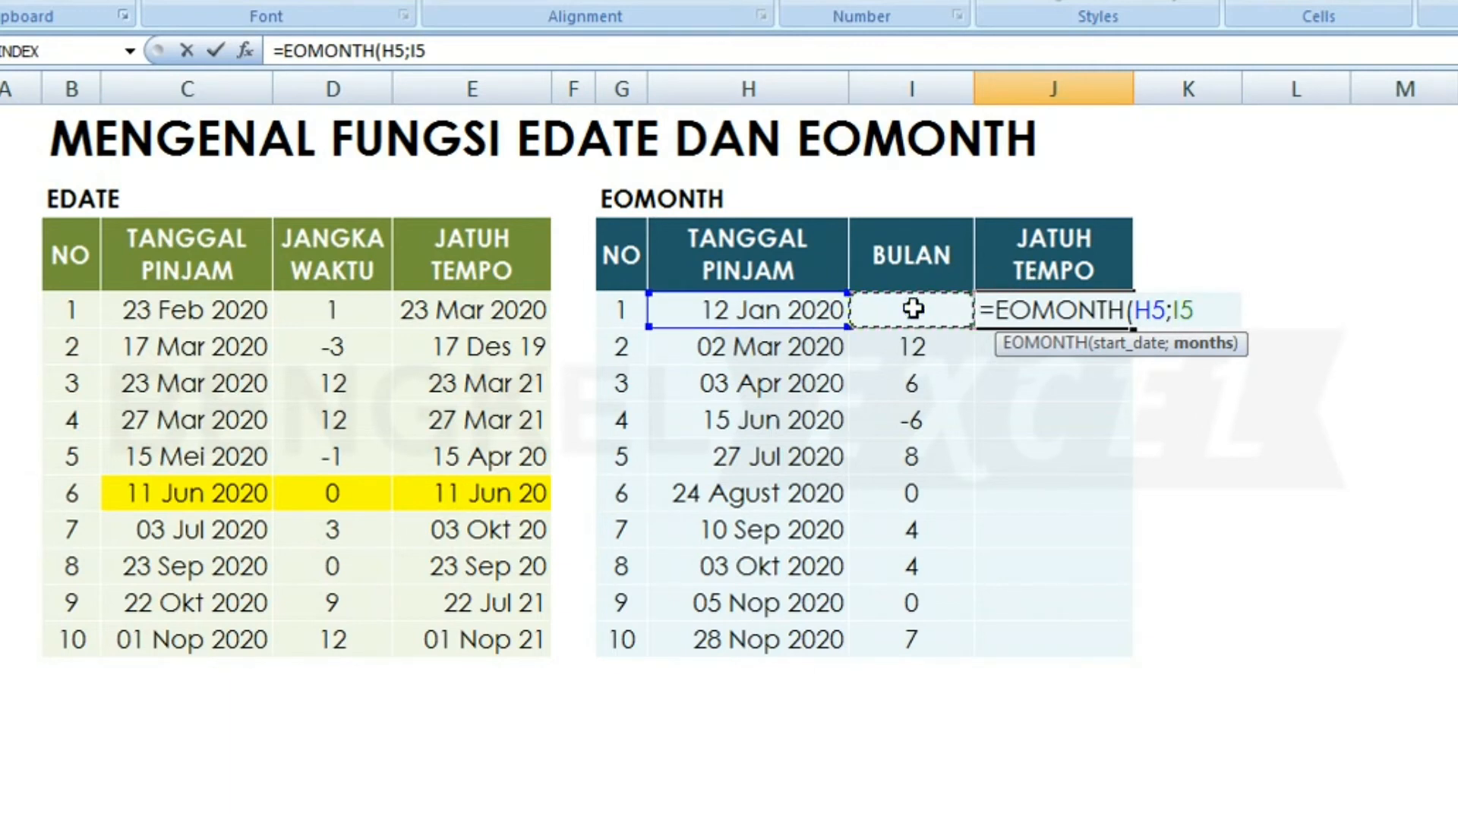
pyautogui.write(')')
pyautogui.press('Return')
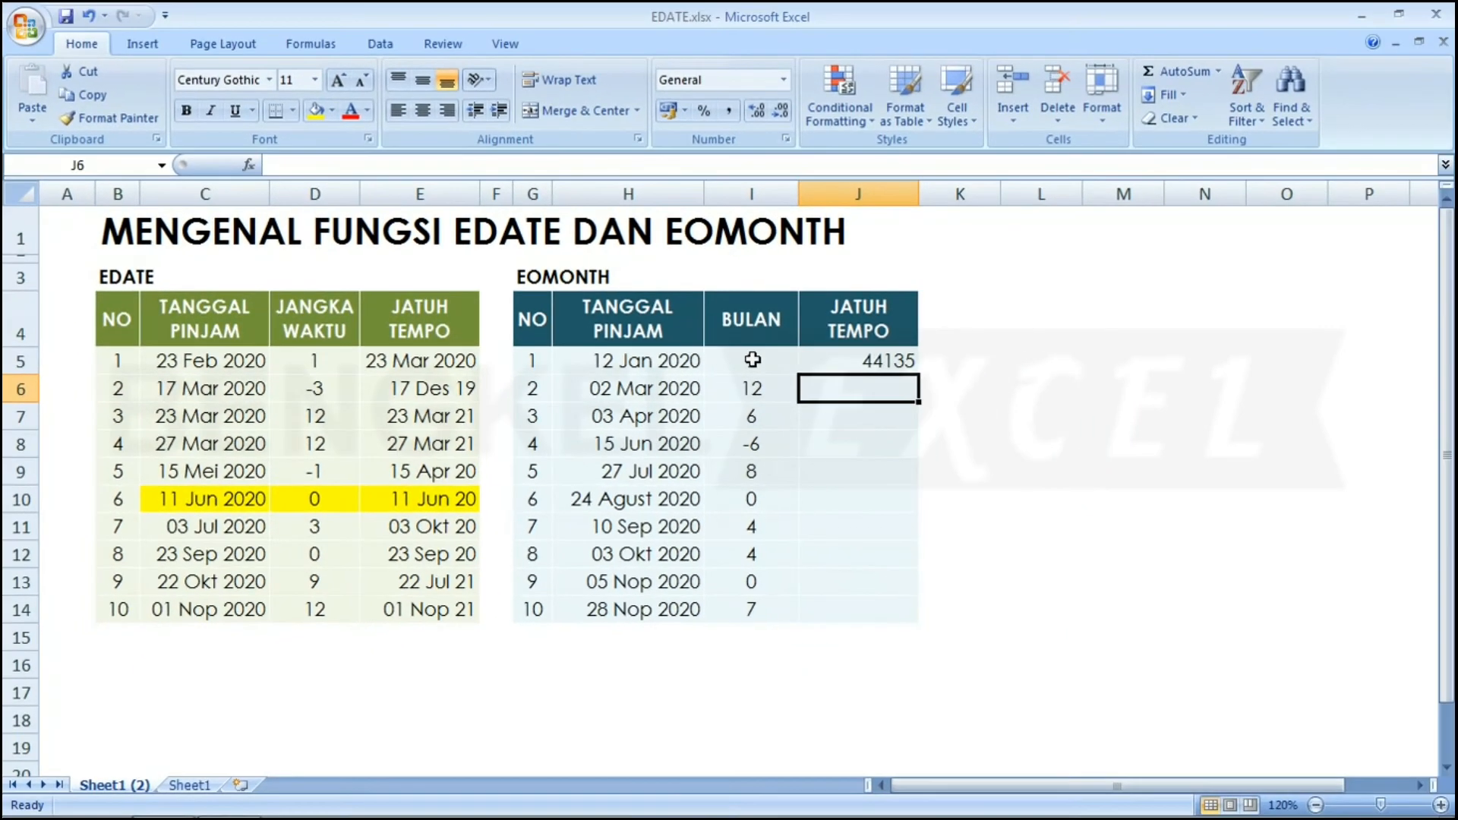
# Step: Format the due date in J5 with the custom date format dd mmm yy
pyautogui.click(899, 360)
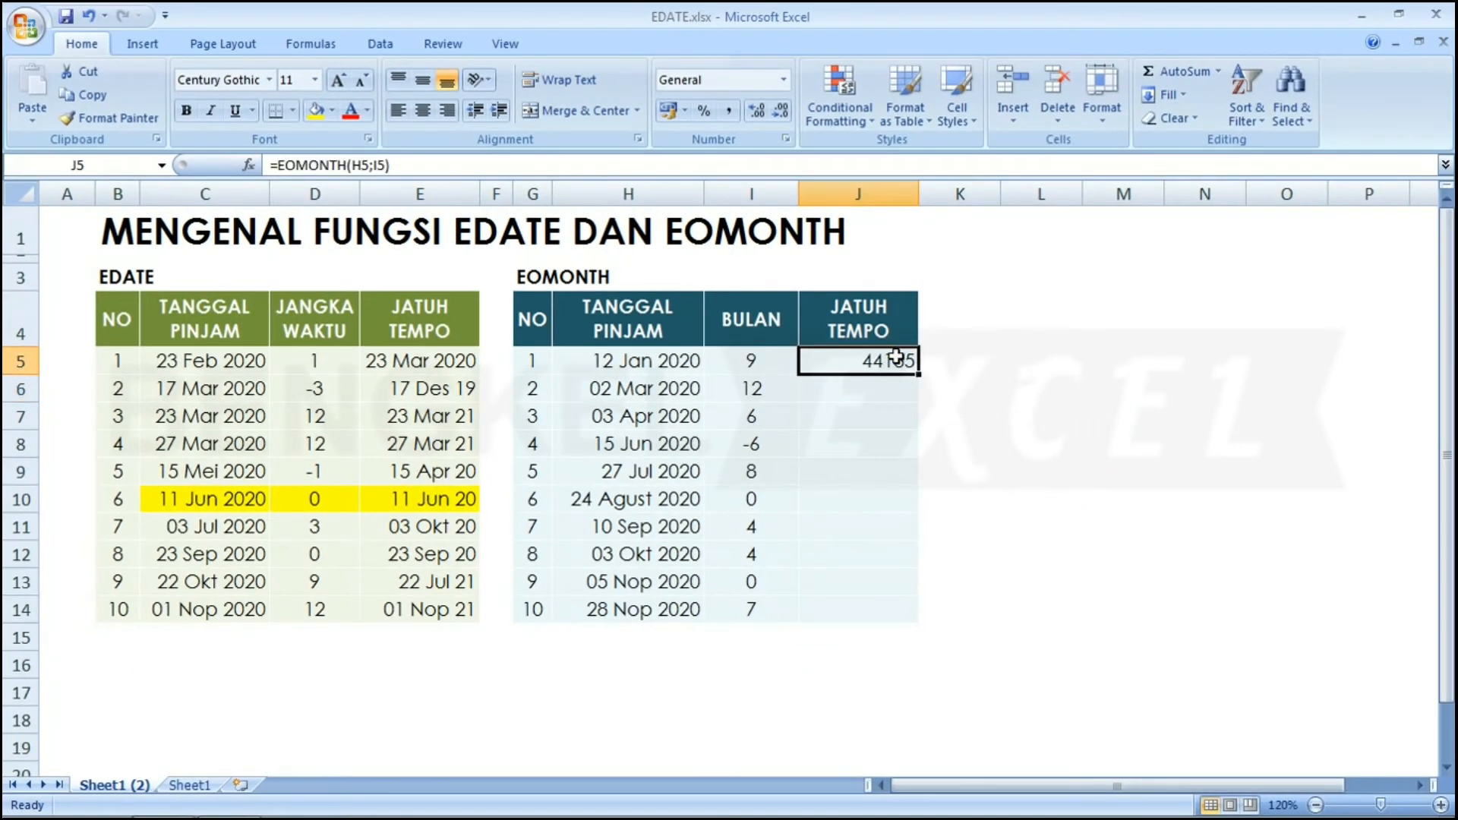
pyautogui.rightClick(898, 360)
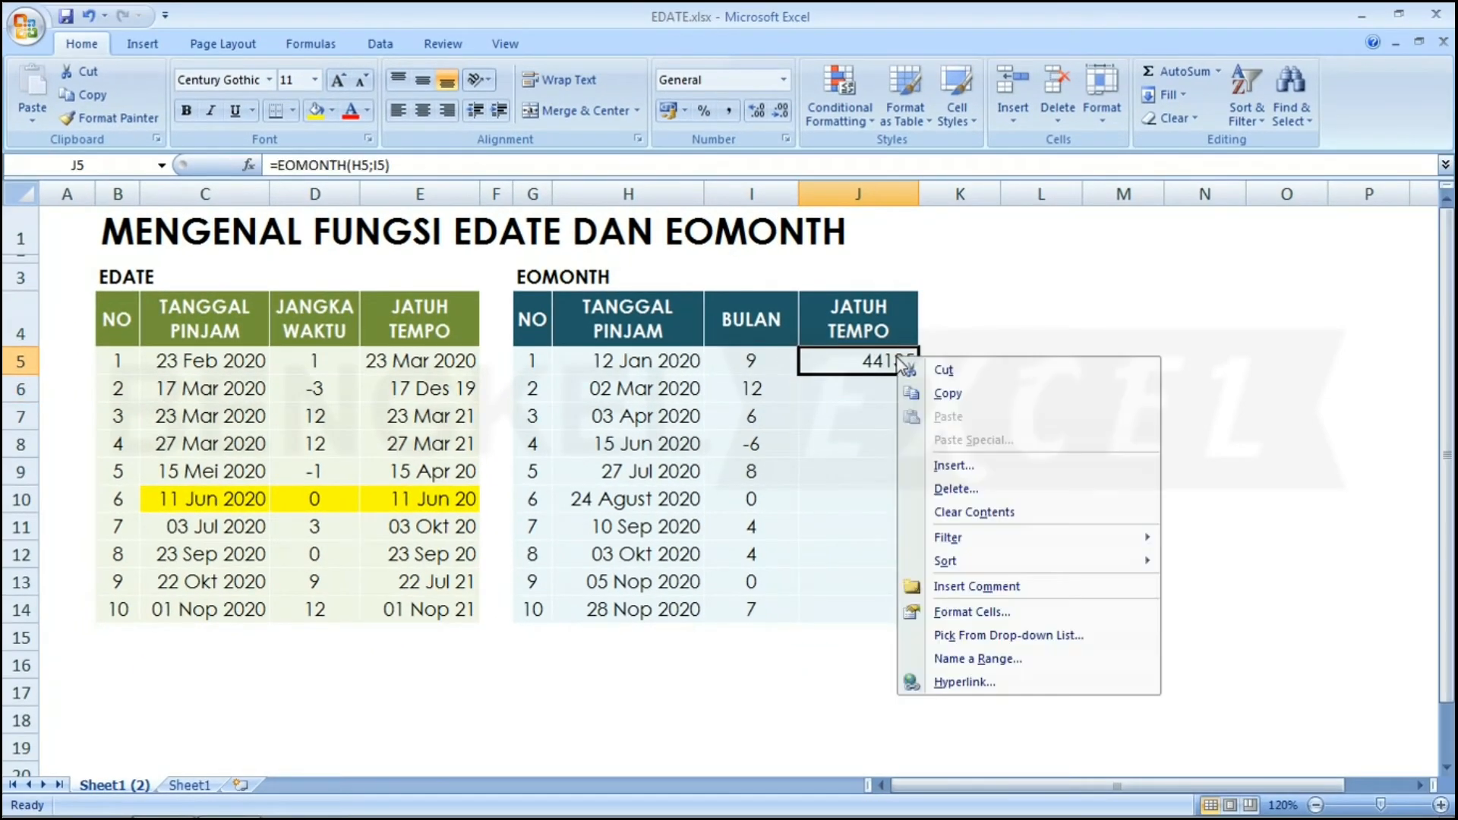
pyautogui.click(978, 611)
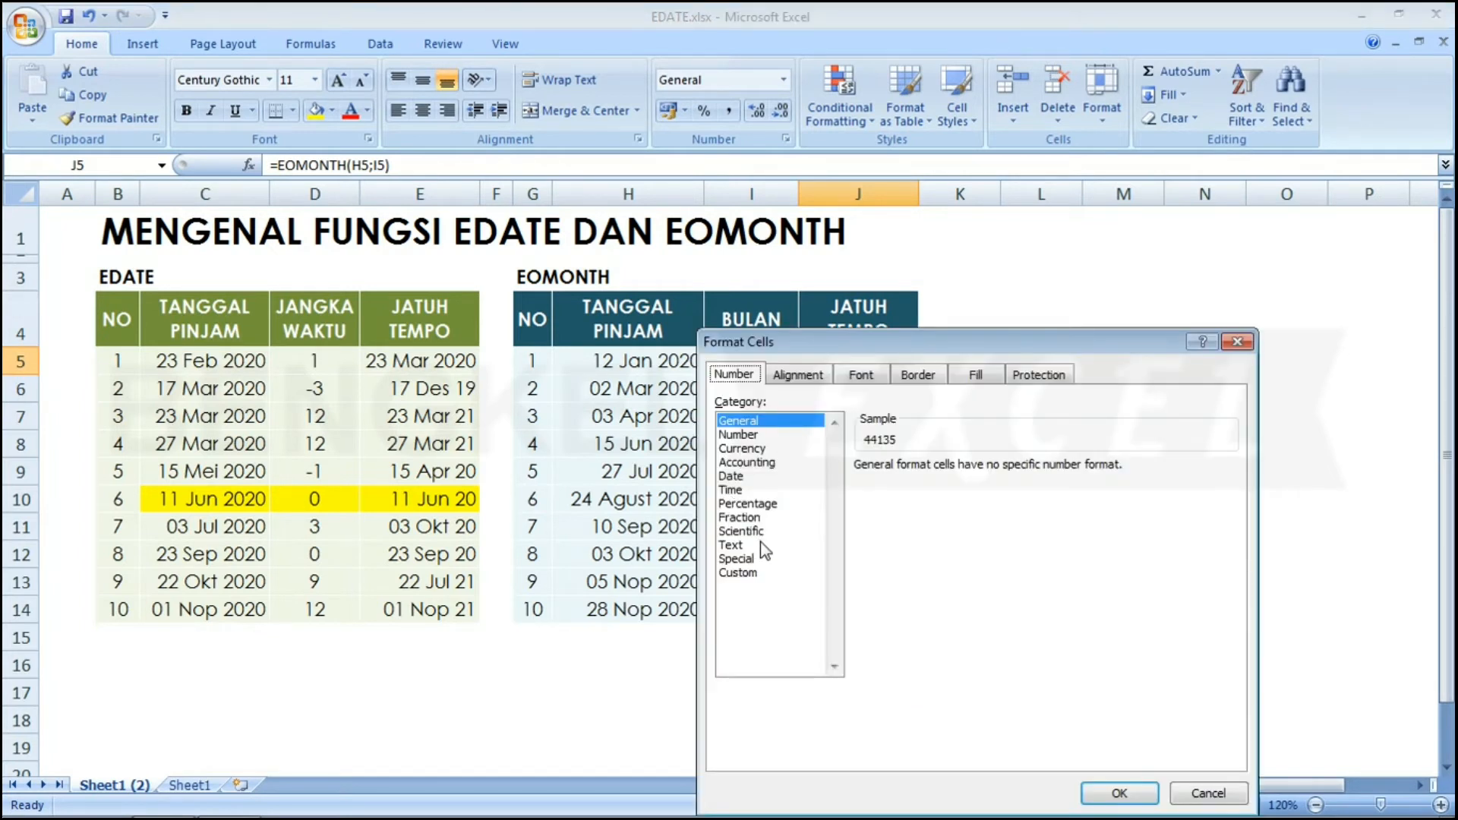
pyautogui.click(747, 575)
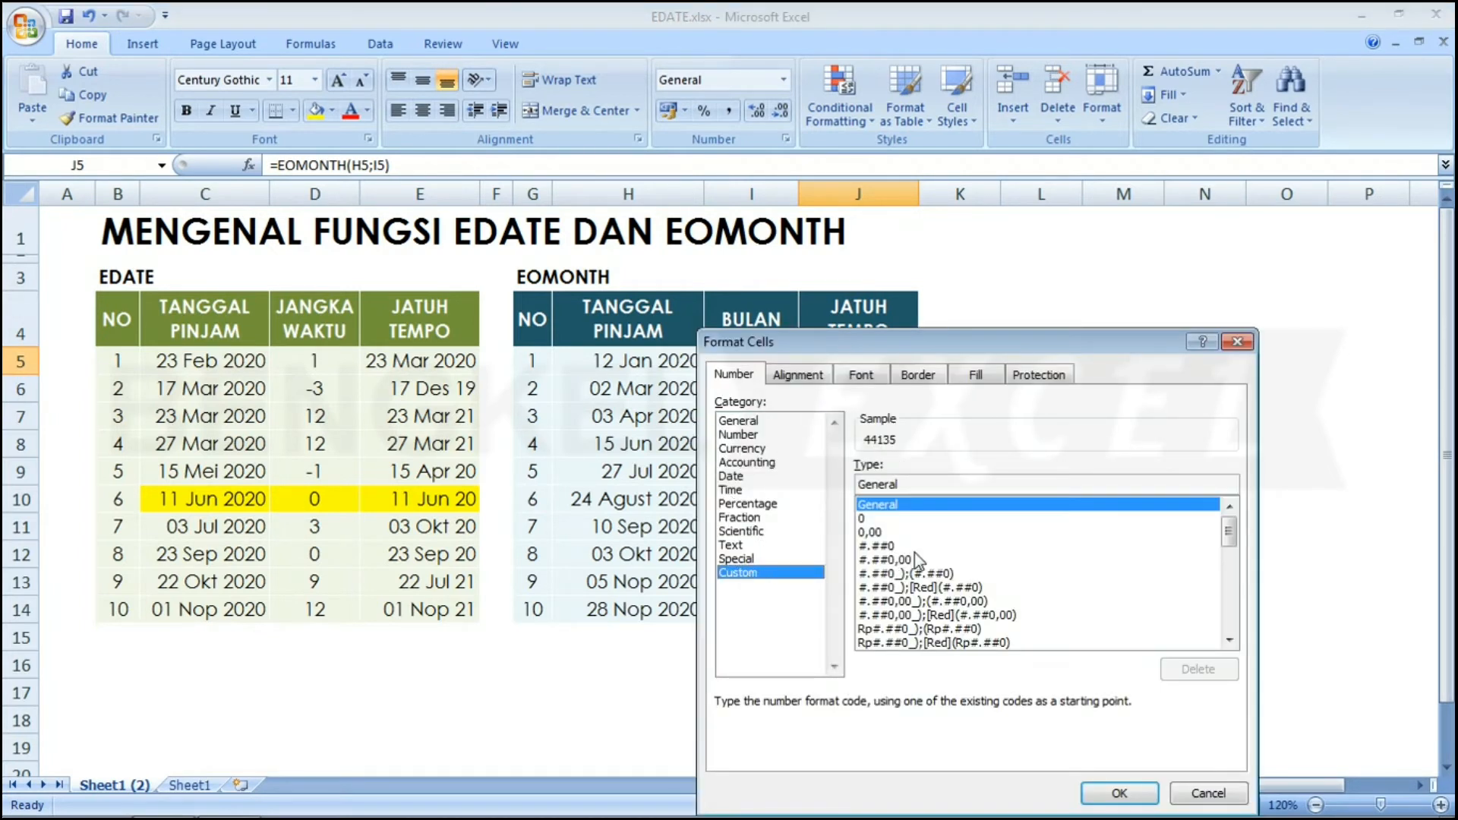
pyautogui.moveTo(1236, 545); pyautogui.dragTo(1236, 593)
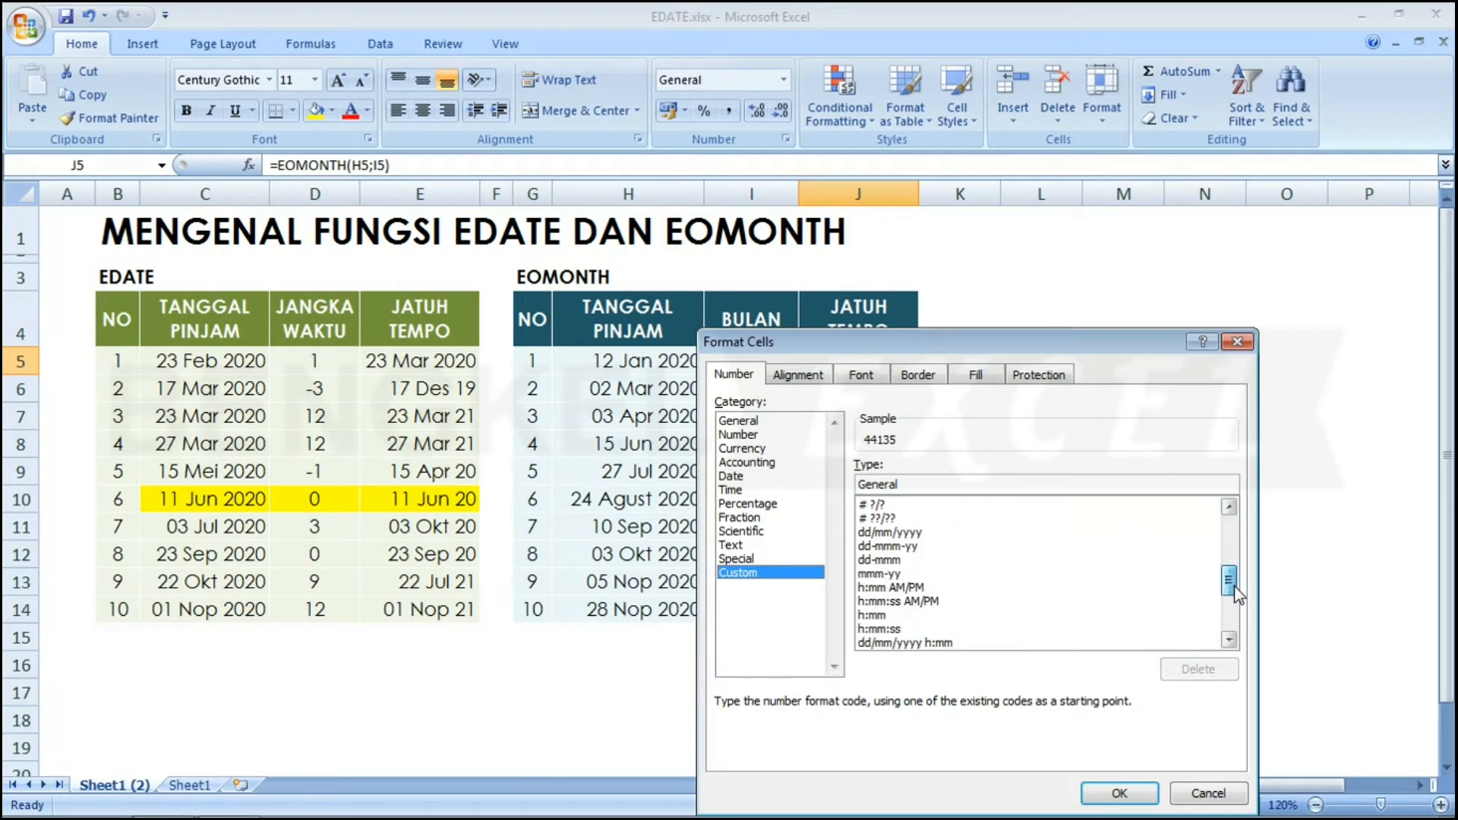
pyautogui.click(884, 546)
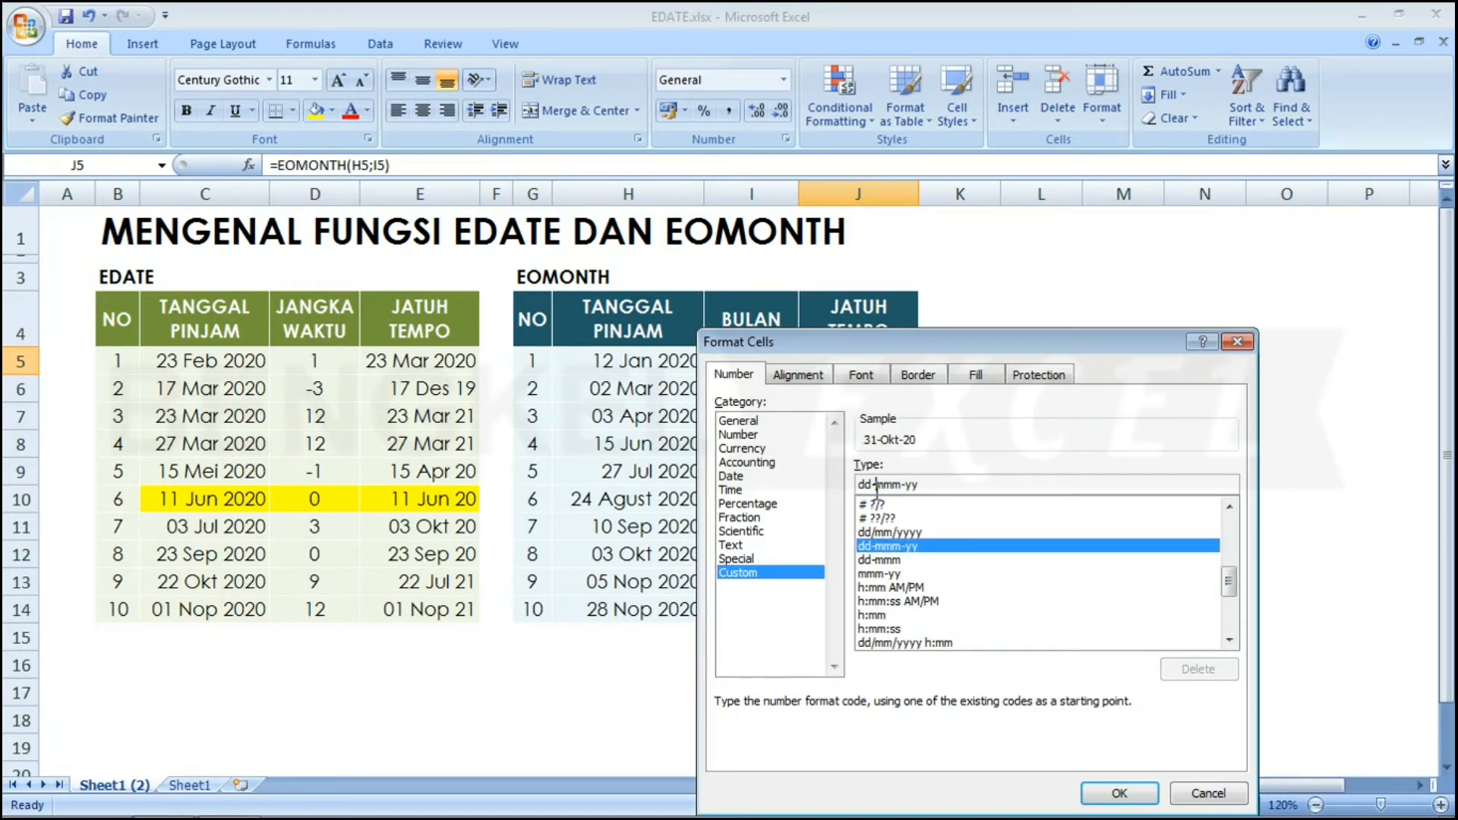
pyautogui.click(875, 485)
pyautogui.press('BackSpace')
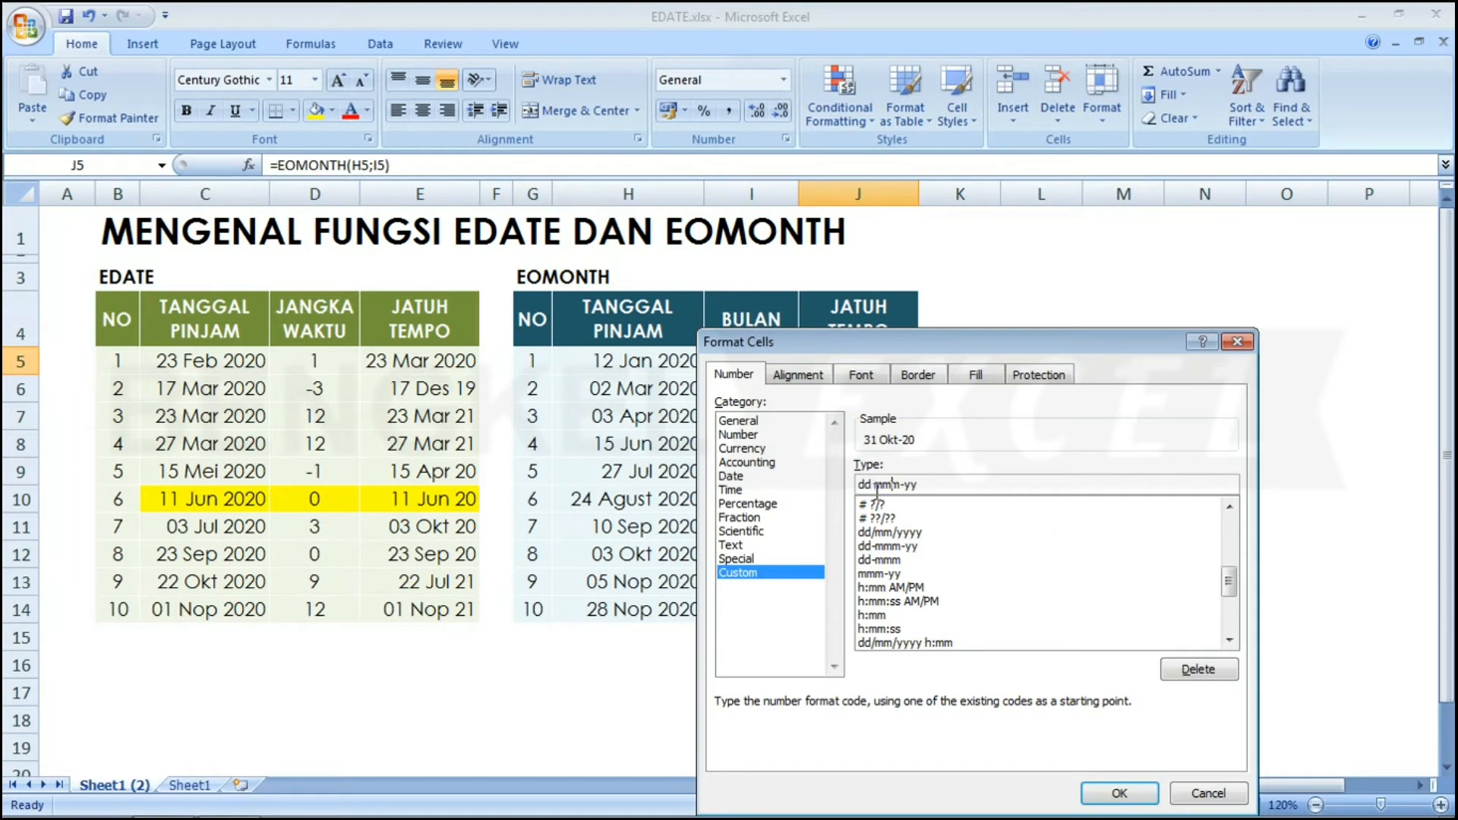
pyautogui.press('Delete')
pyautogui.press('Return')
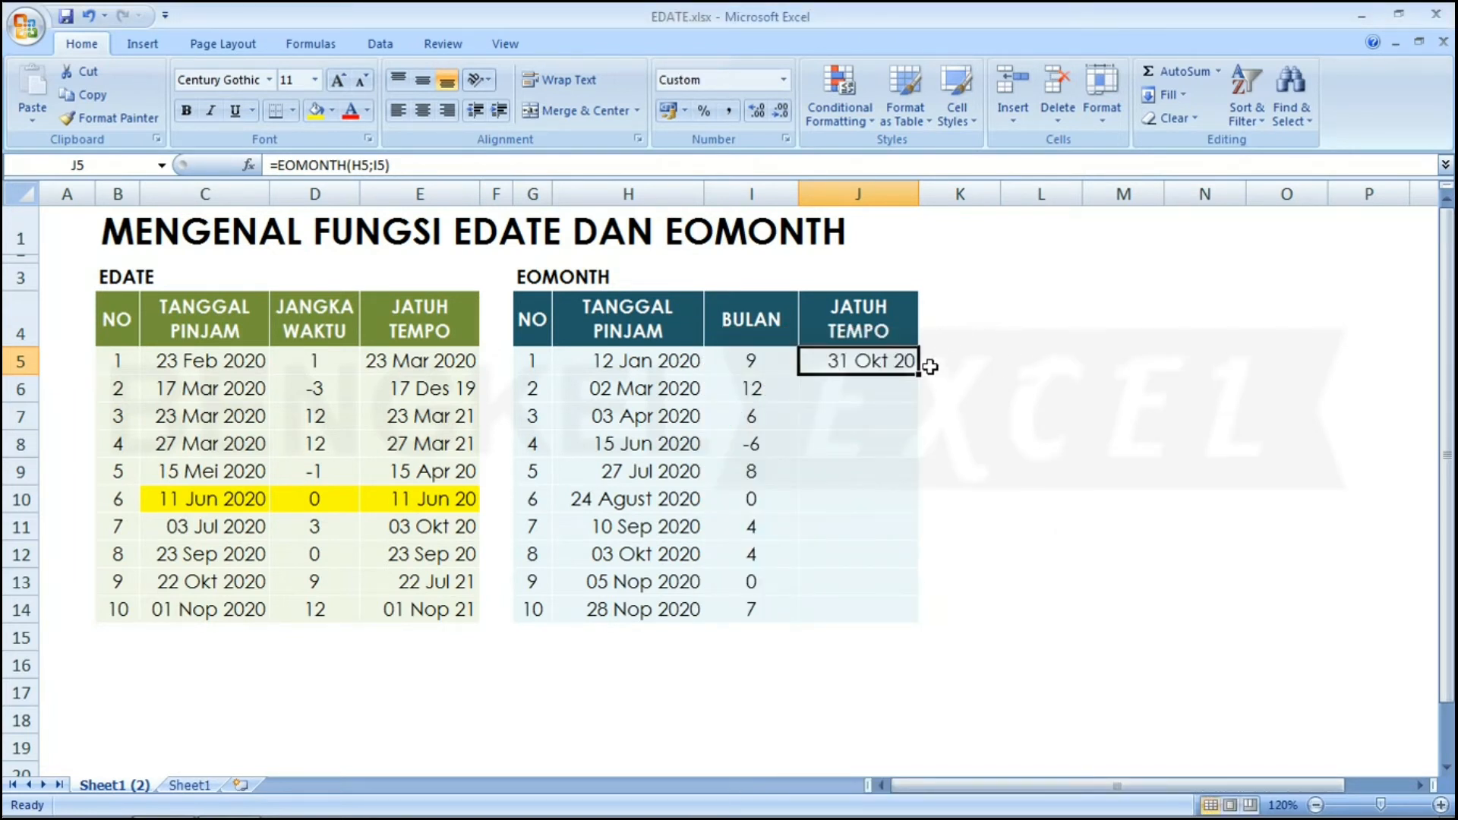
# Step: Carry J5's custom date format down through J14, leaving cells J6:J14 without formulas
pyautogui.moveTo(876, 385); pyautogui.dragTo(876, 619)
pyautogui.press('Up')
pyautogui.press('Down')
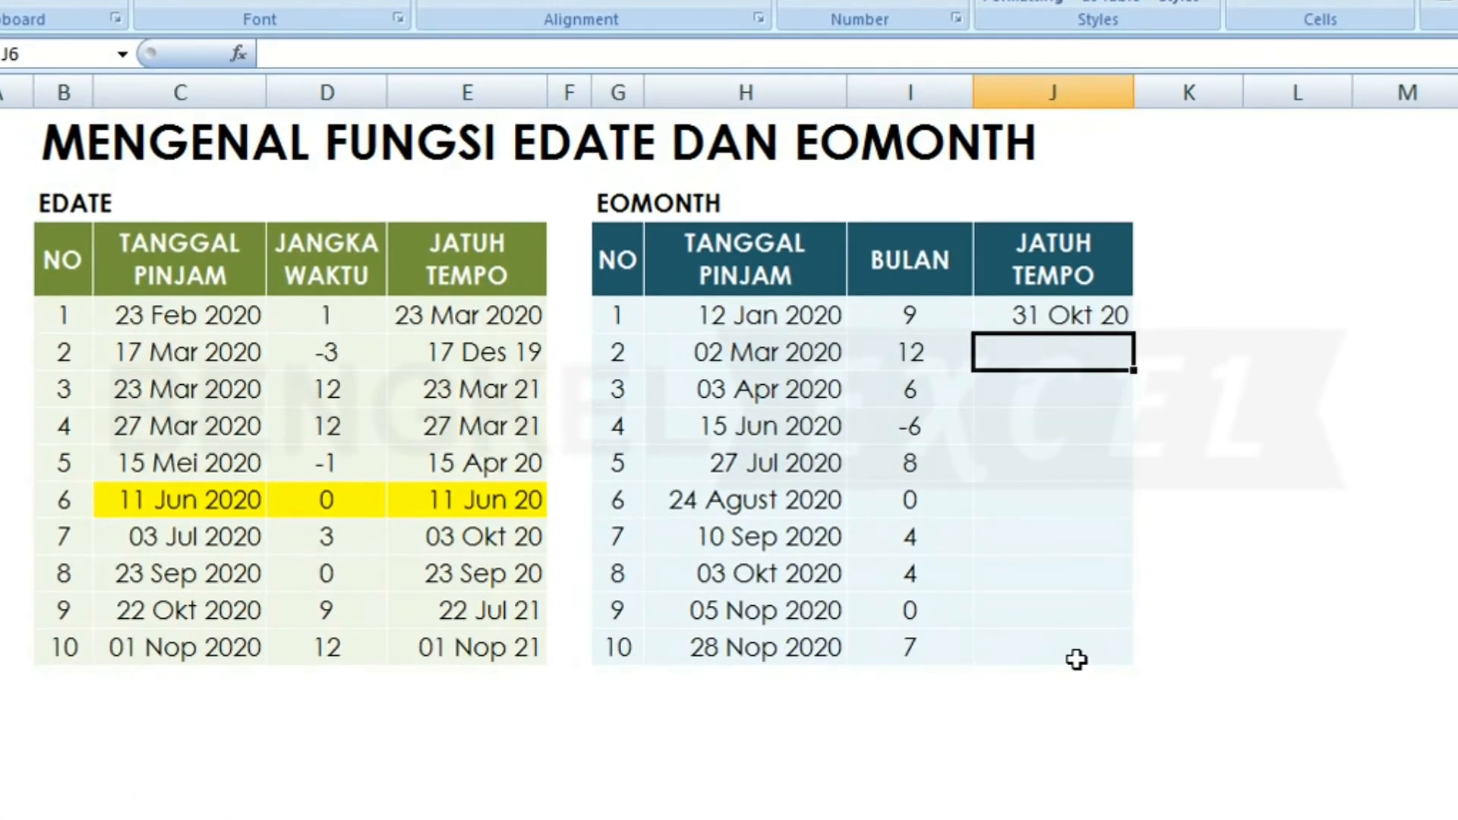
# Step: Set the second loan's month value in cell I6 of the EOMONTH table to -1
pyautogui.press('Left')
pyautogui.write('-')
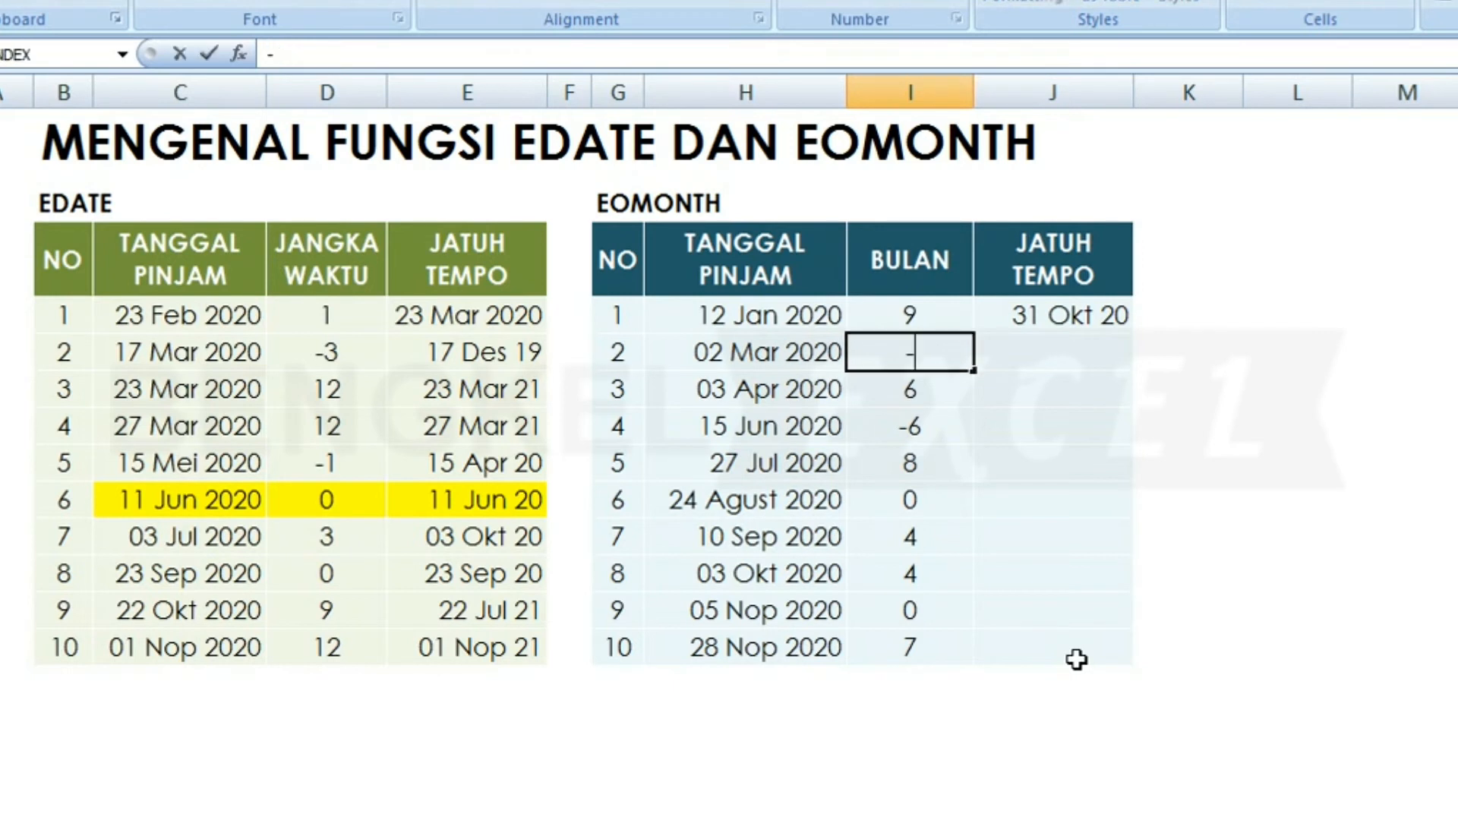
pyautogui.write('1')
pyautogui.press('Return')
pyautogui.press('Up')
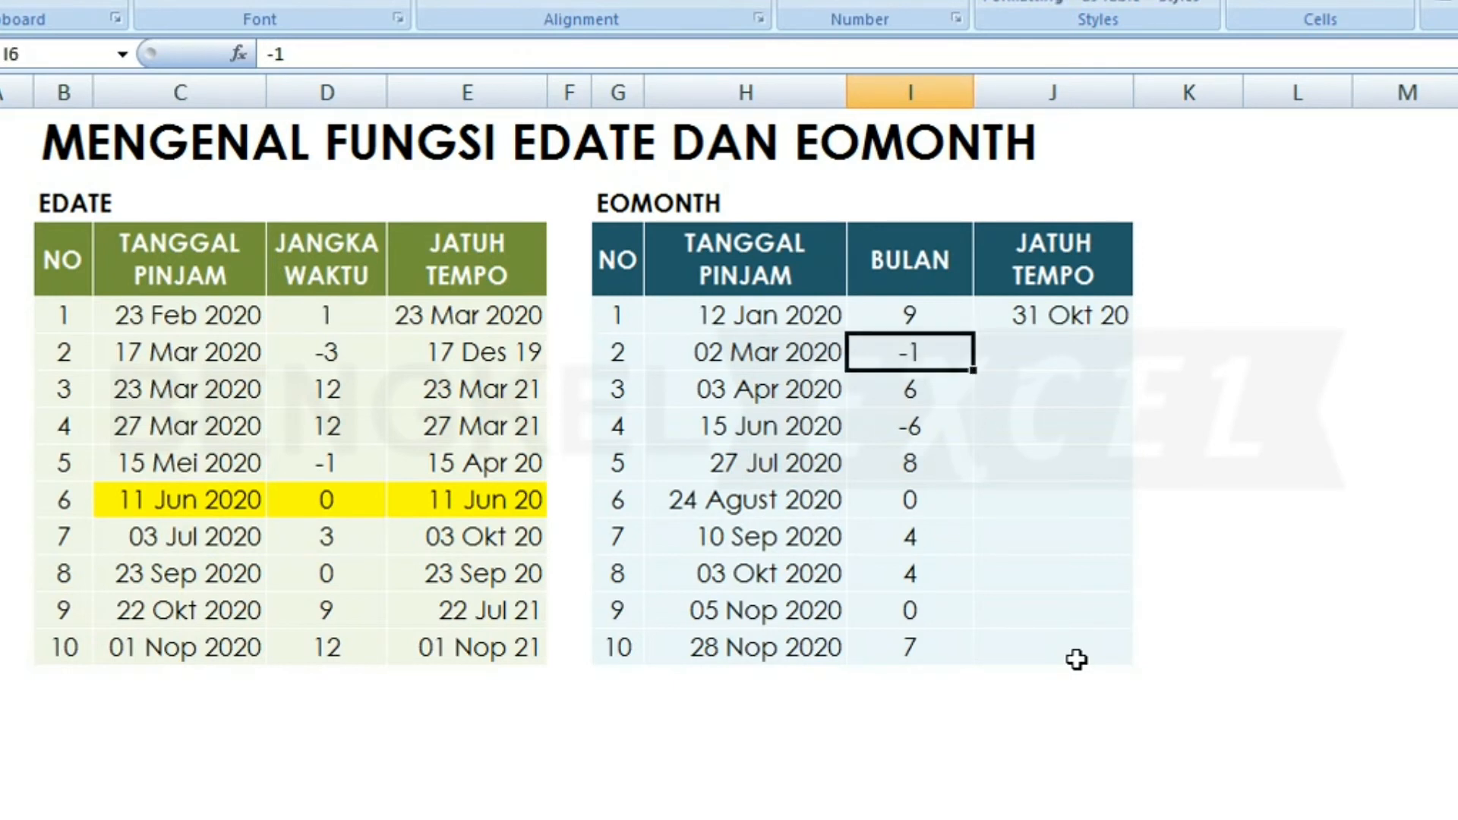
# Step: Enter =EOMONTH(H6;I6) in cell J6 to calculate the second loan's due date
pyautogui.press('Right')
pyautogui.write('=')
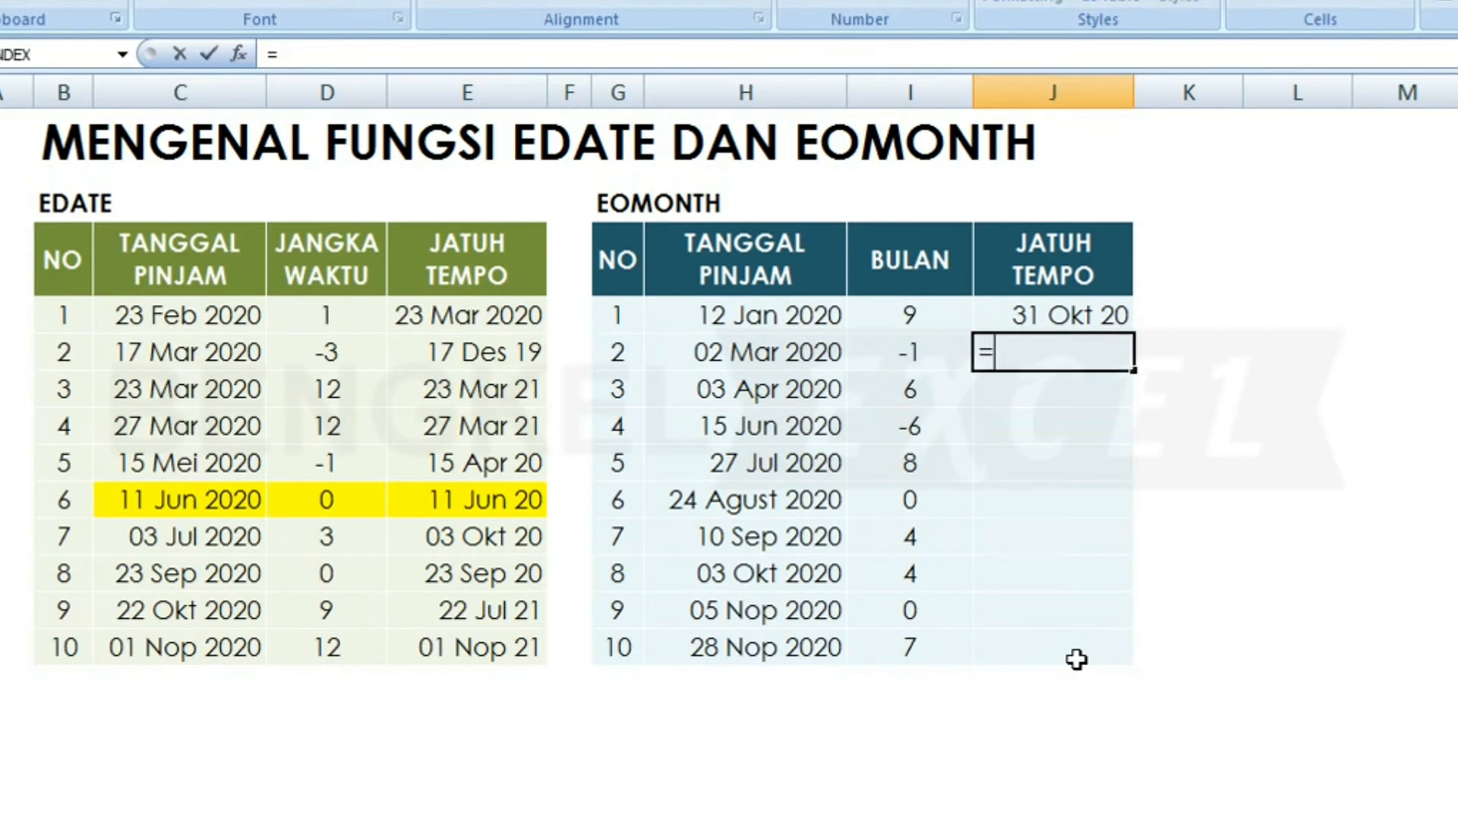
pyautogui.write('EO')
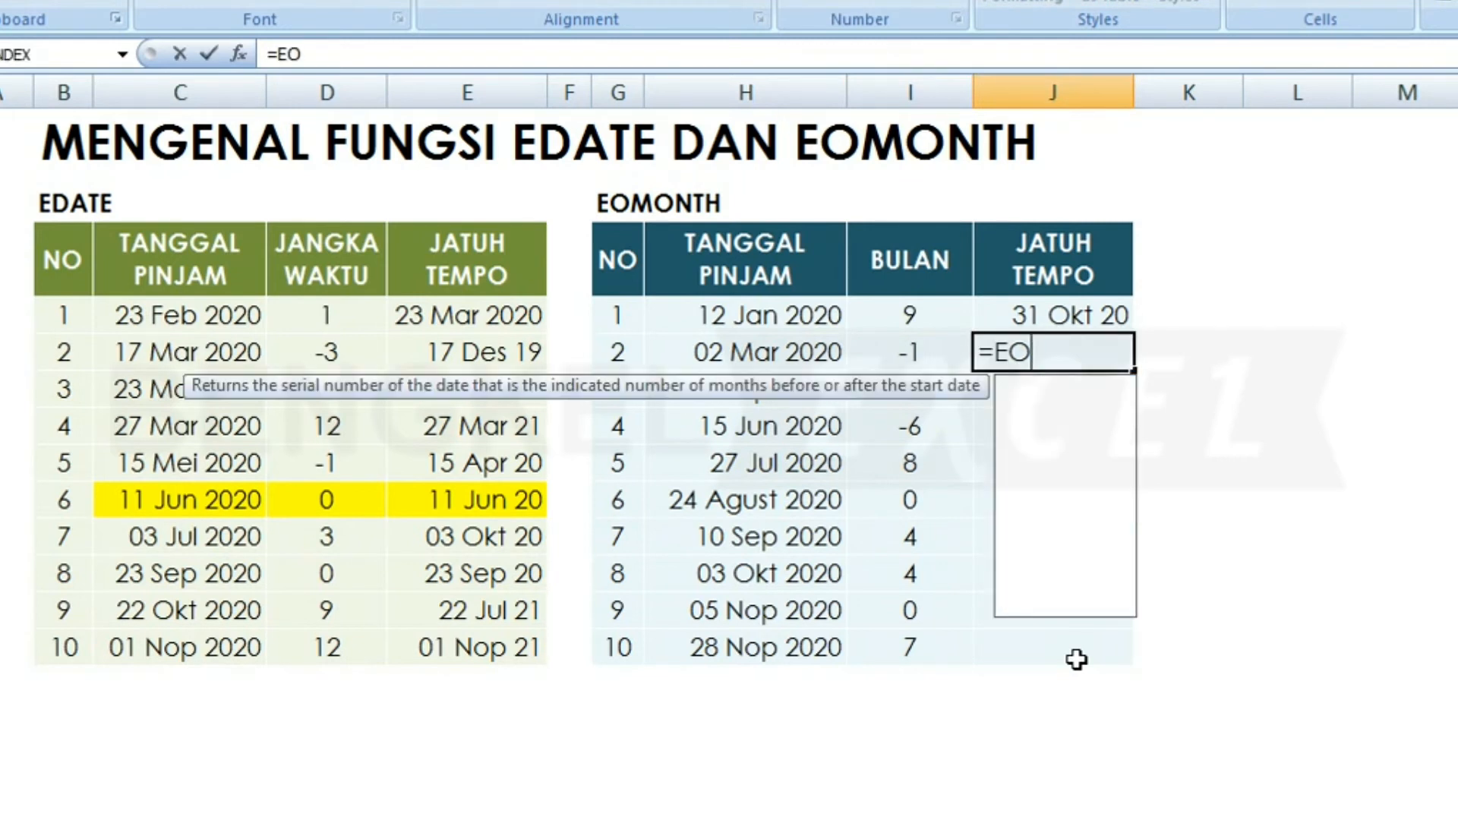
pyautogui.press('Tab')
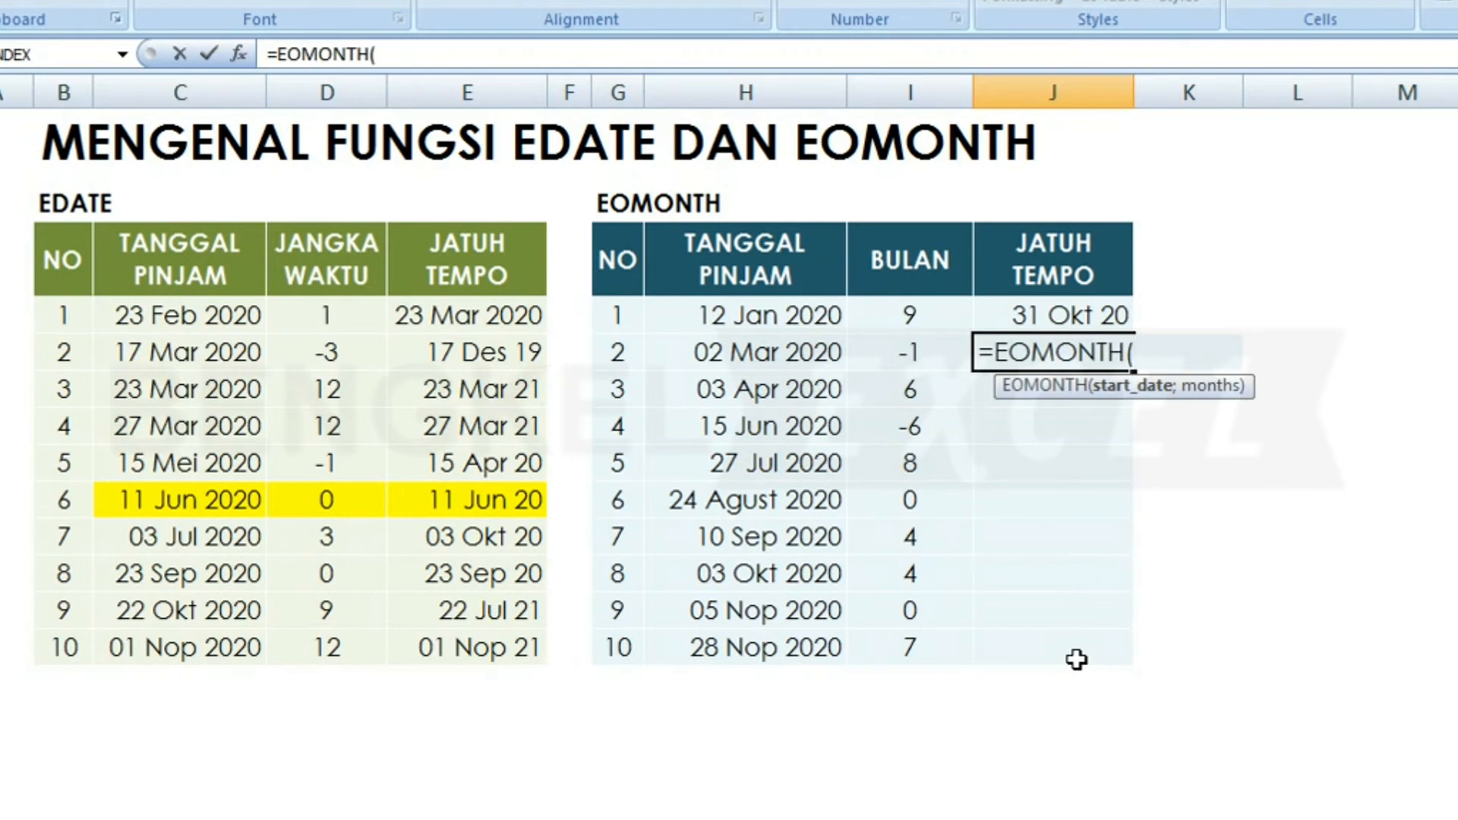
pyautogui.click(723, 343)
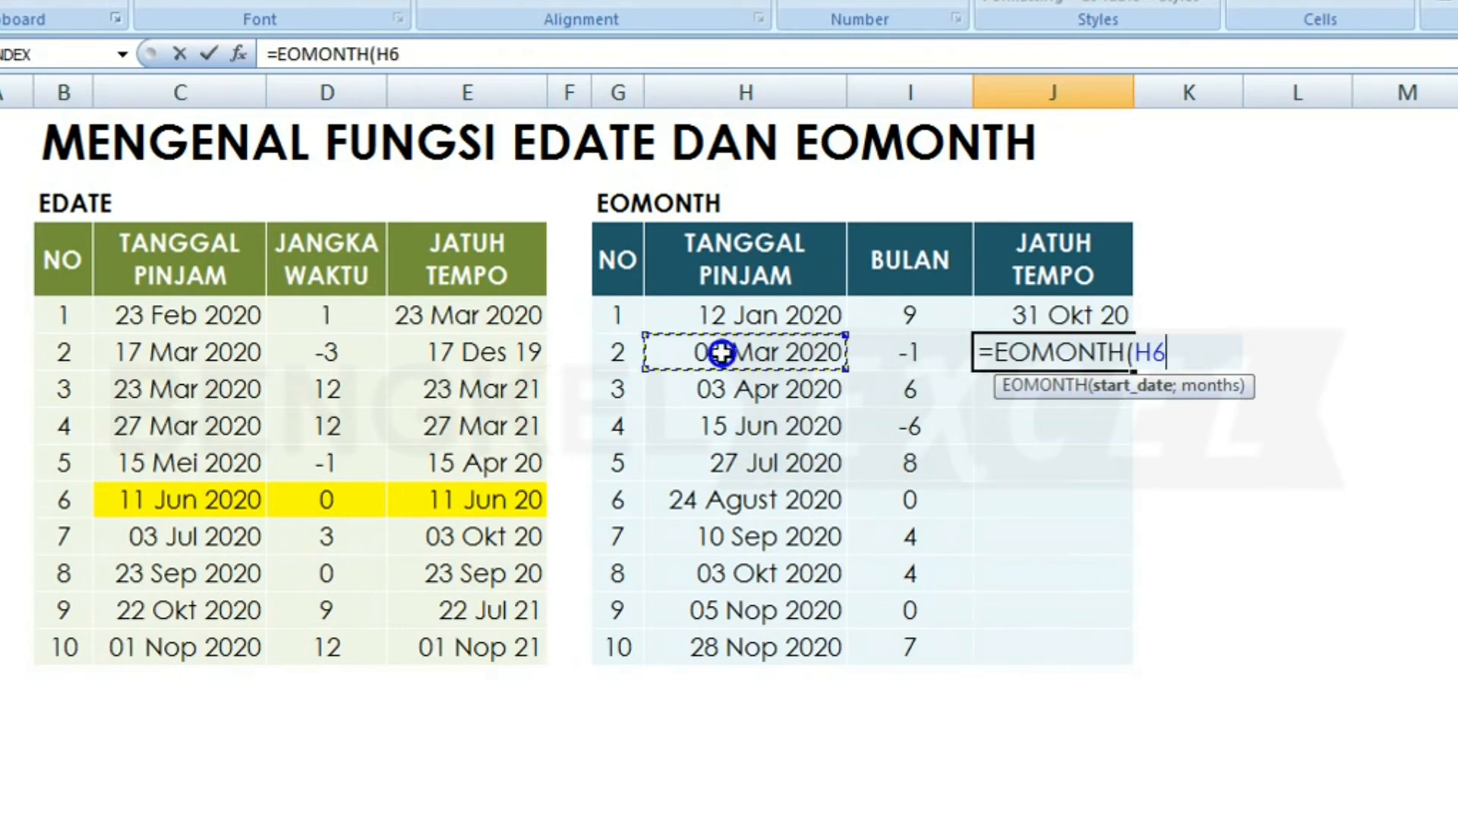
pyautogui.write(';')
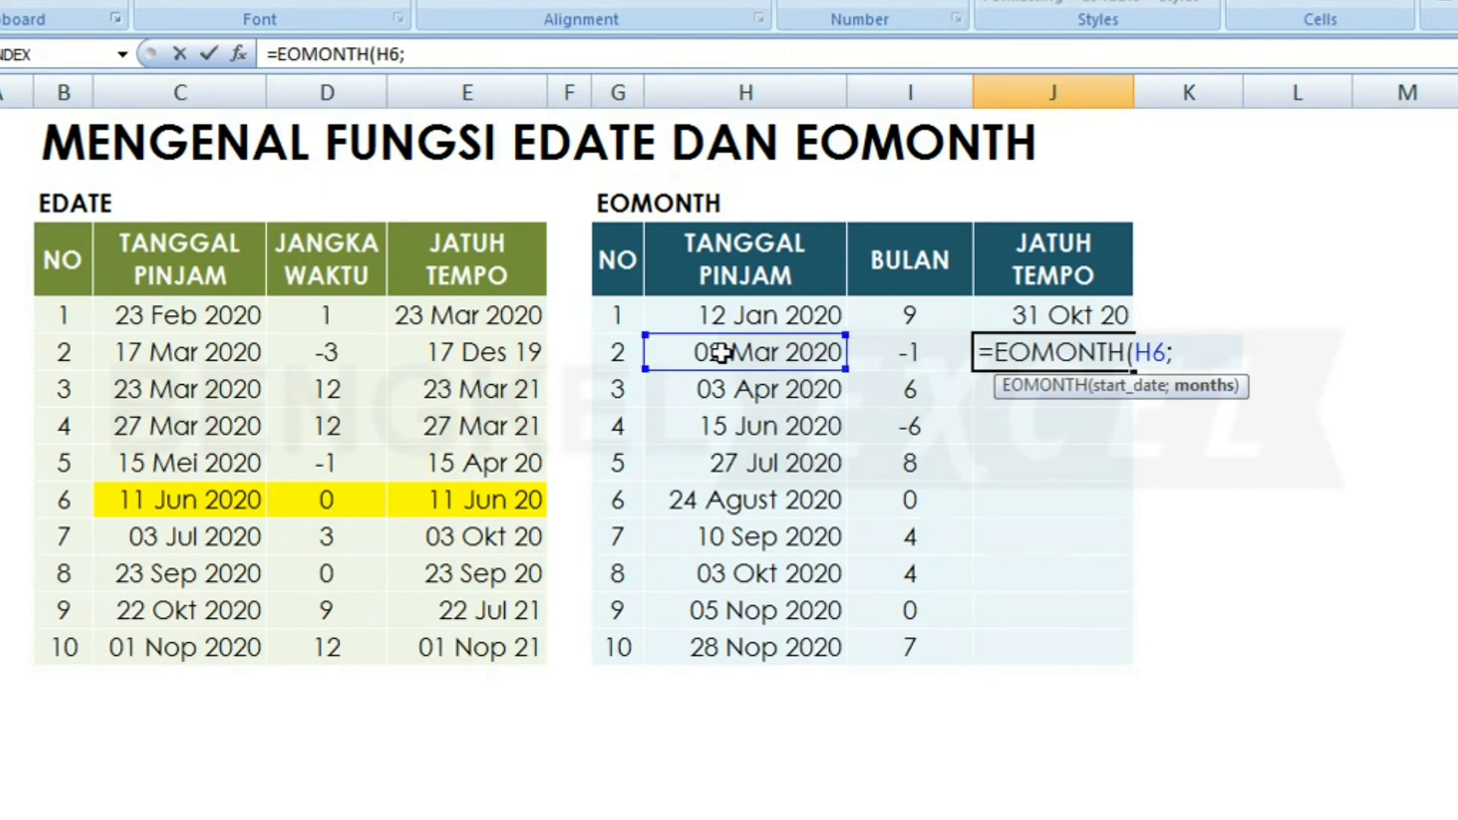
pyautogui.click(924, 350)
pyautogui.write(')')
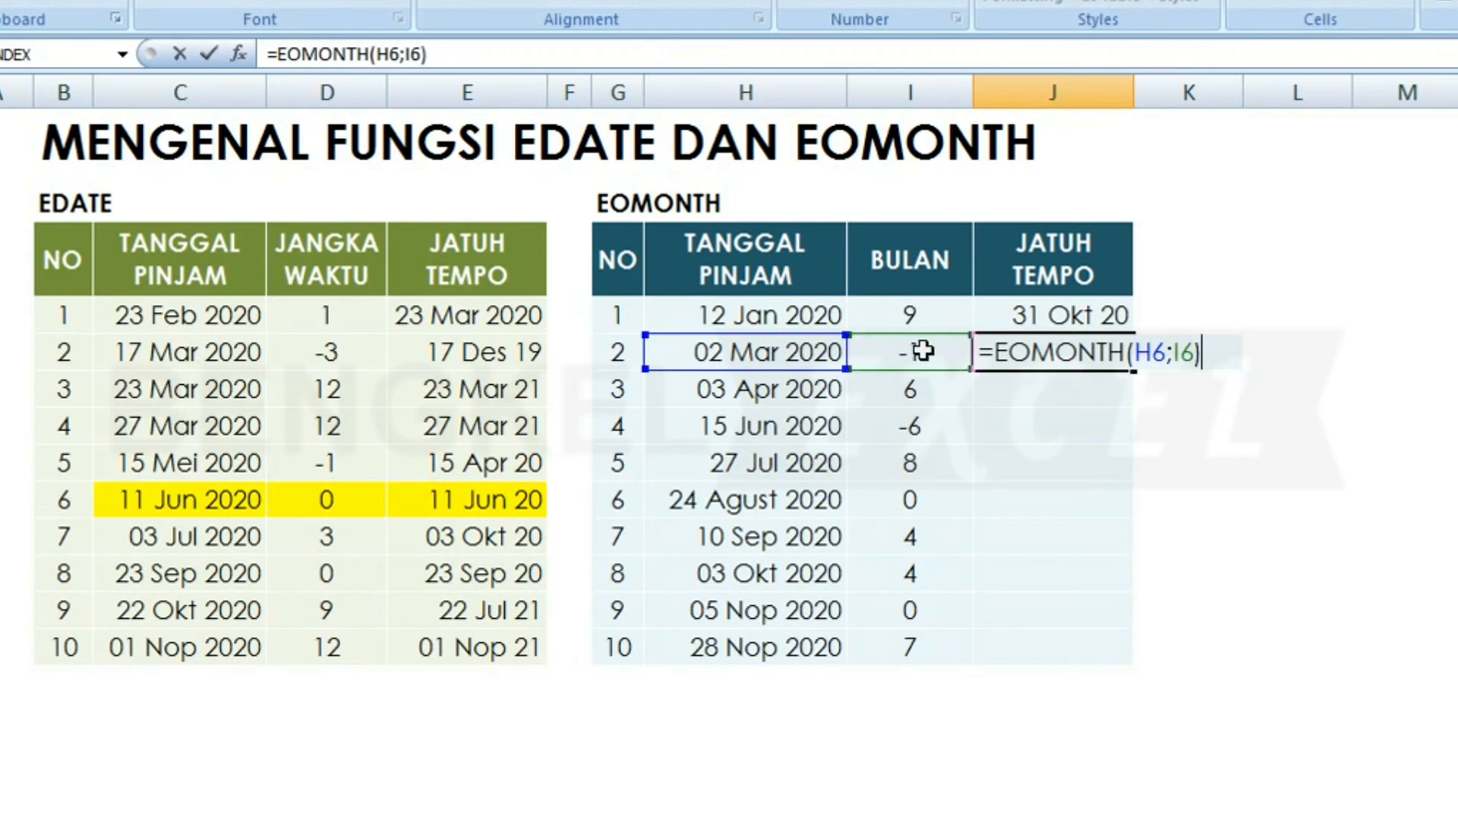
pyautogui.press('Return')
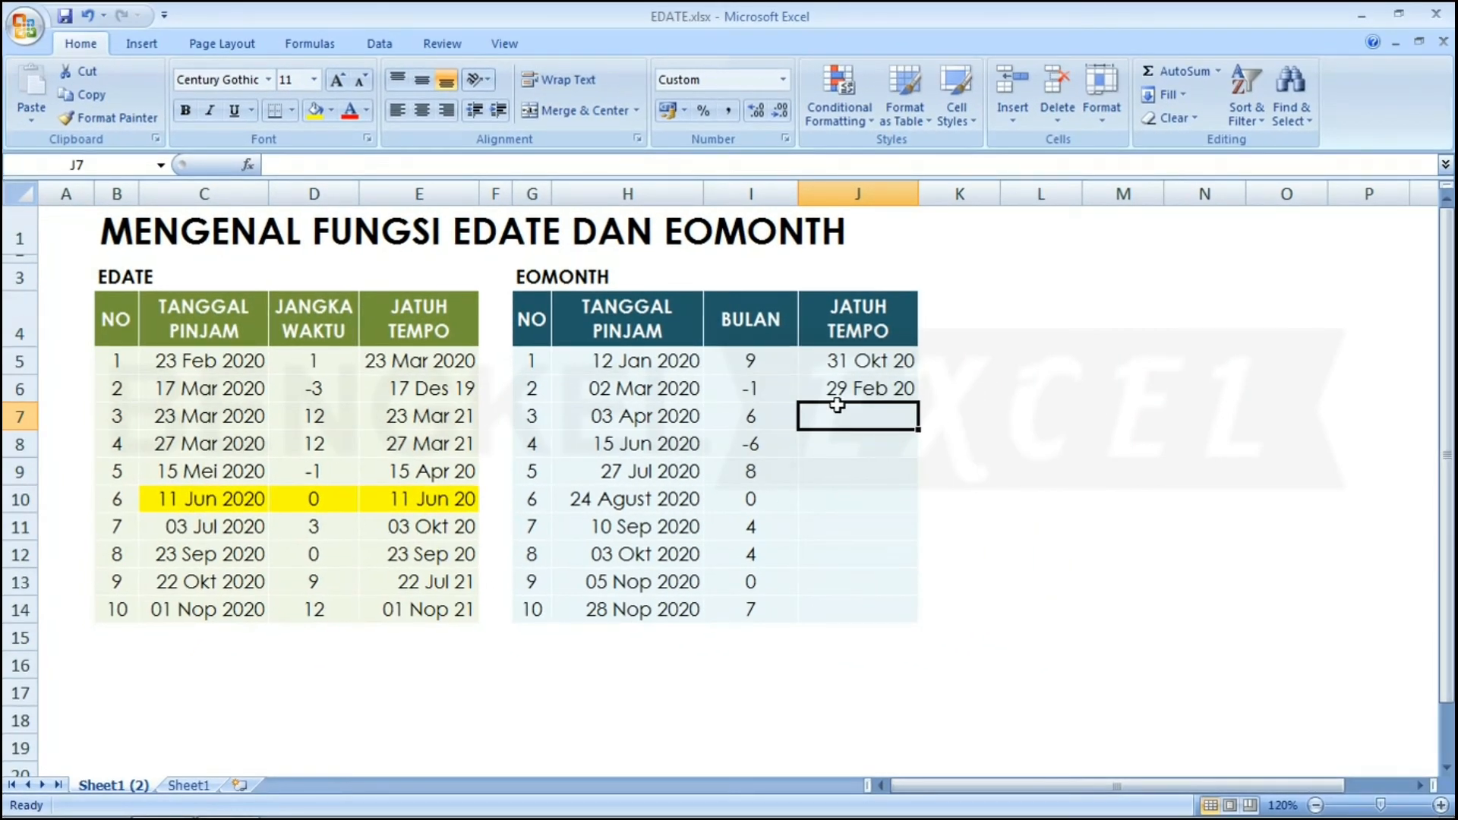
# Step: Compare the EOMONTH formula in J6 with the EDATE formula in E6 and review the EDATE table's term and due date headings
pyautogui.press('Up')
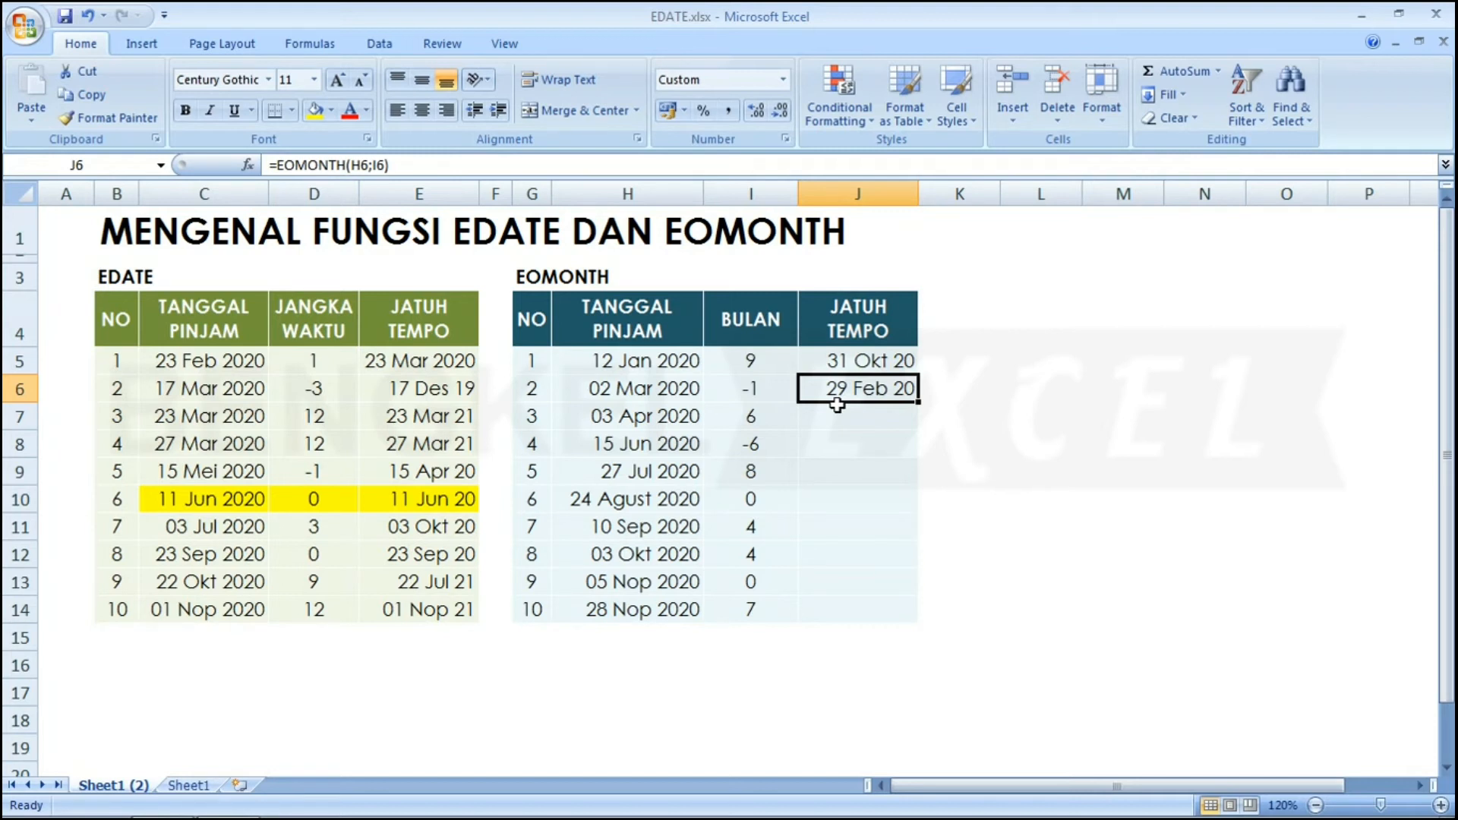
pyautogui.press('Left')
pyautogui.press('Left')
pyautogui.press('Left')
pyautogui.press('Left')
pyautogui.press('Left')
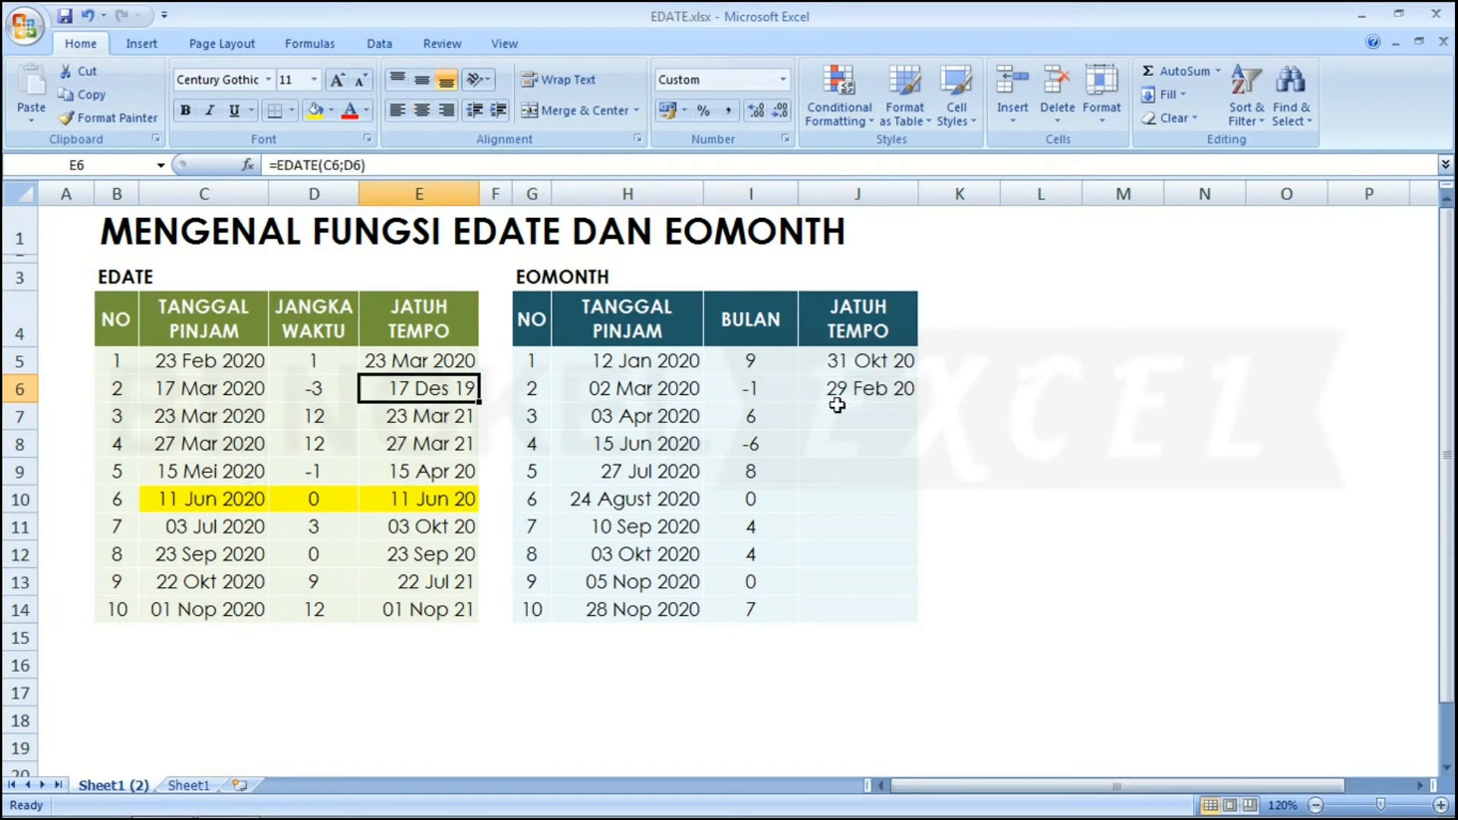
pyautogui.press('Left')
pyautogui.press('Up')
pyautogui.press('Up')
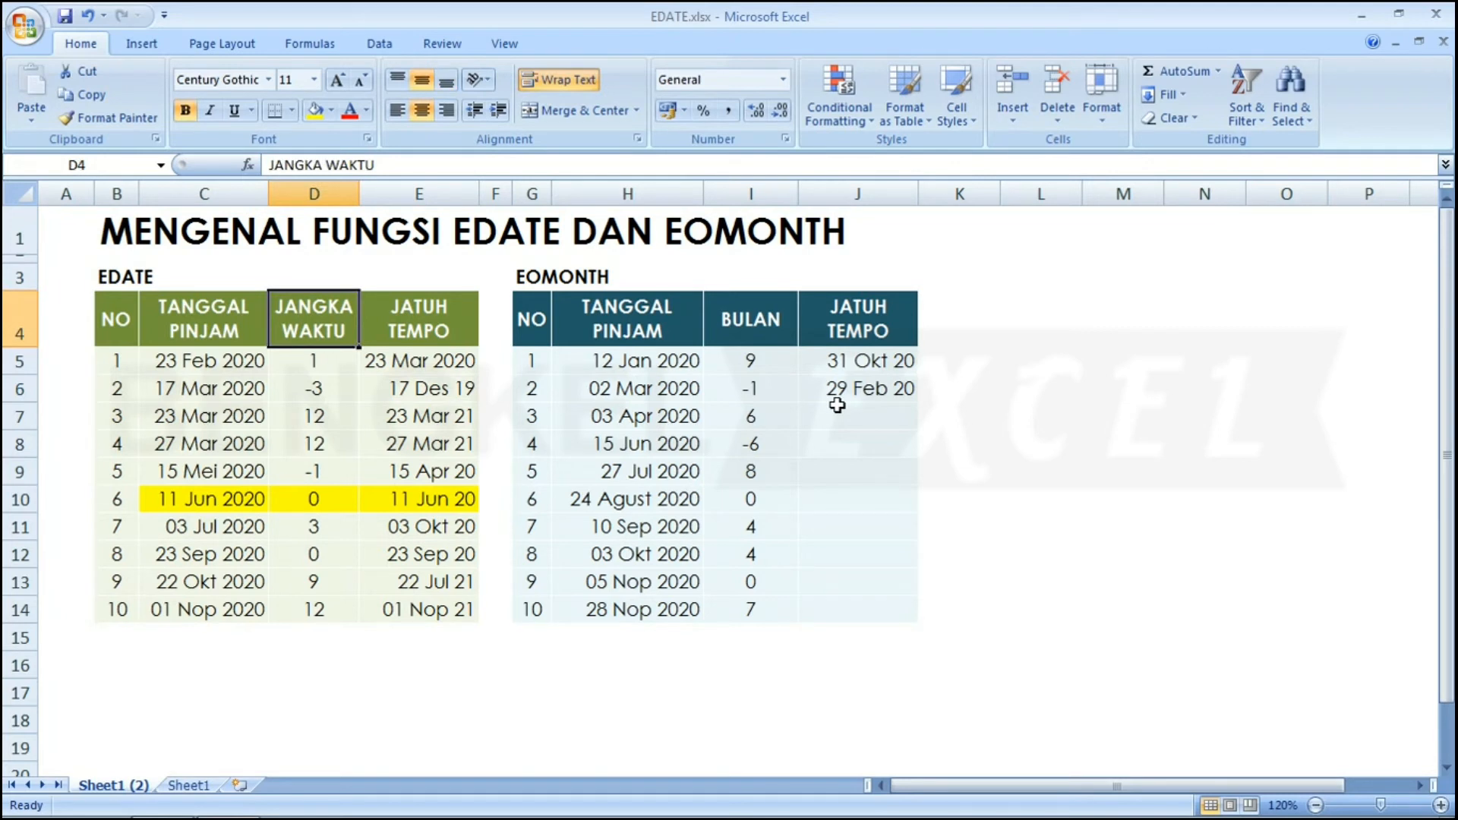
pyautogui.press('Right')
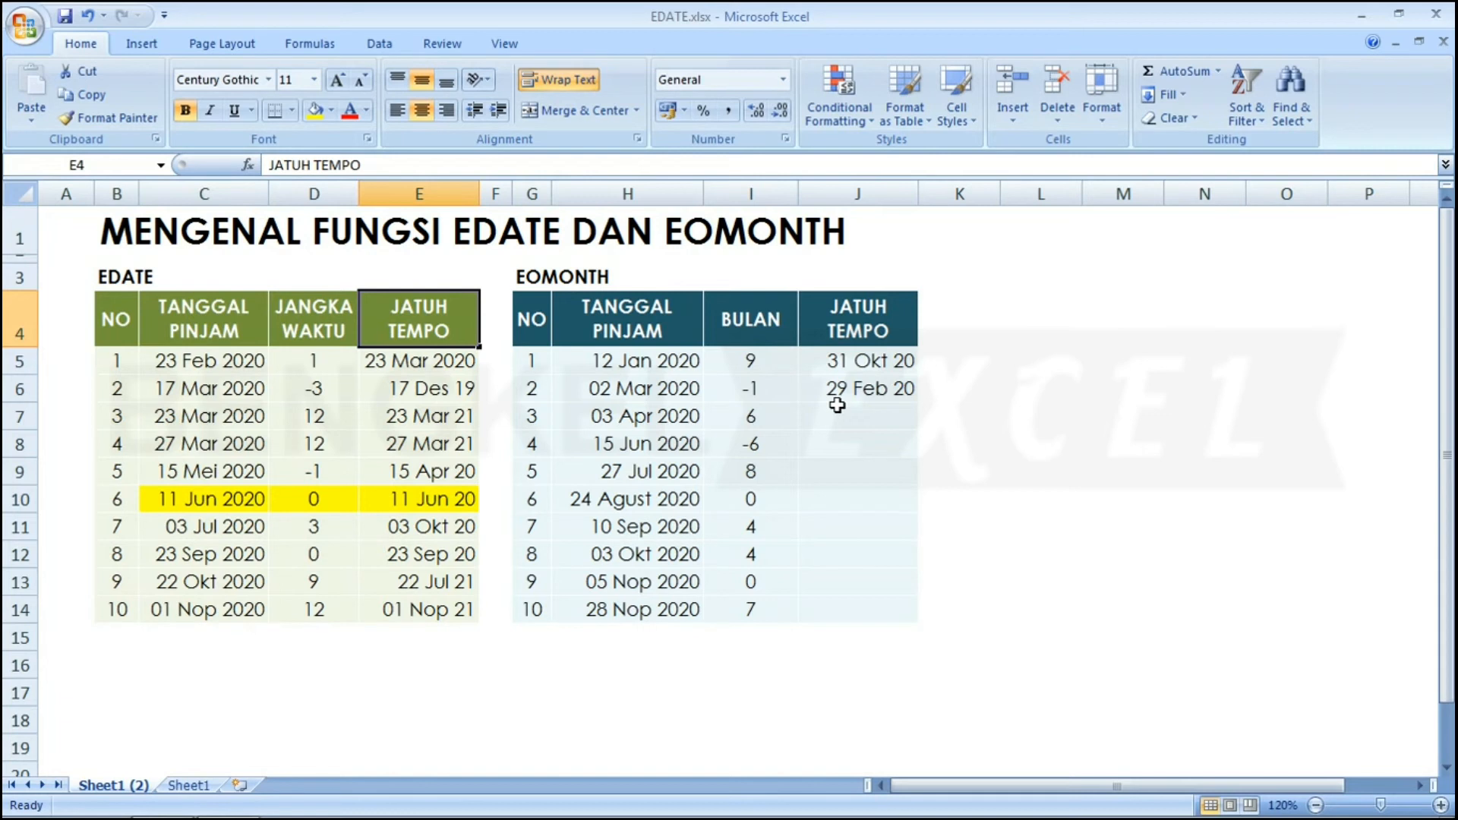
pyautogui.press('Right')
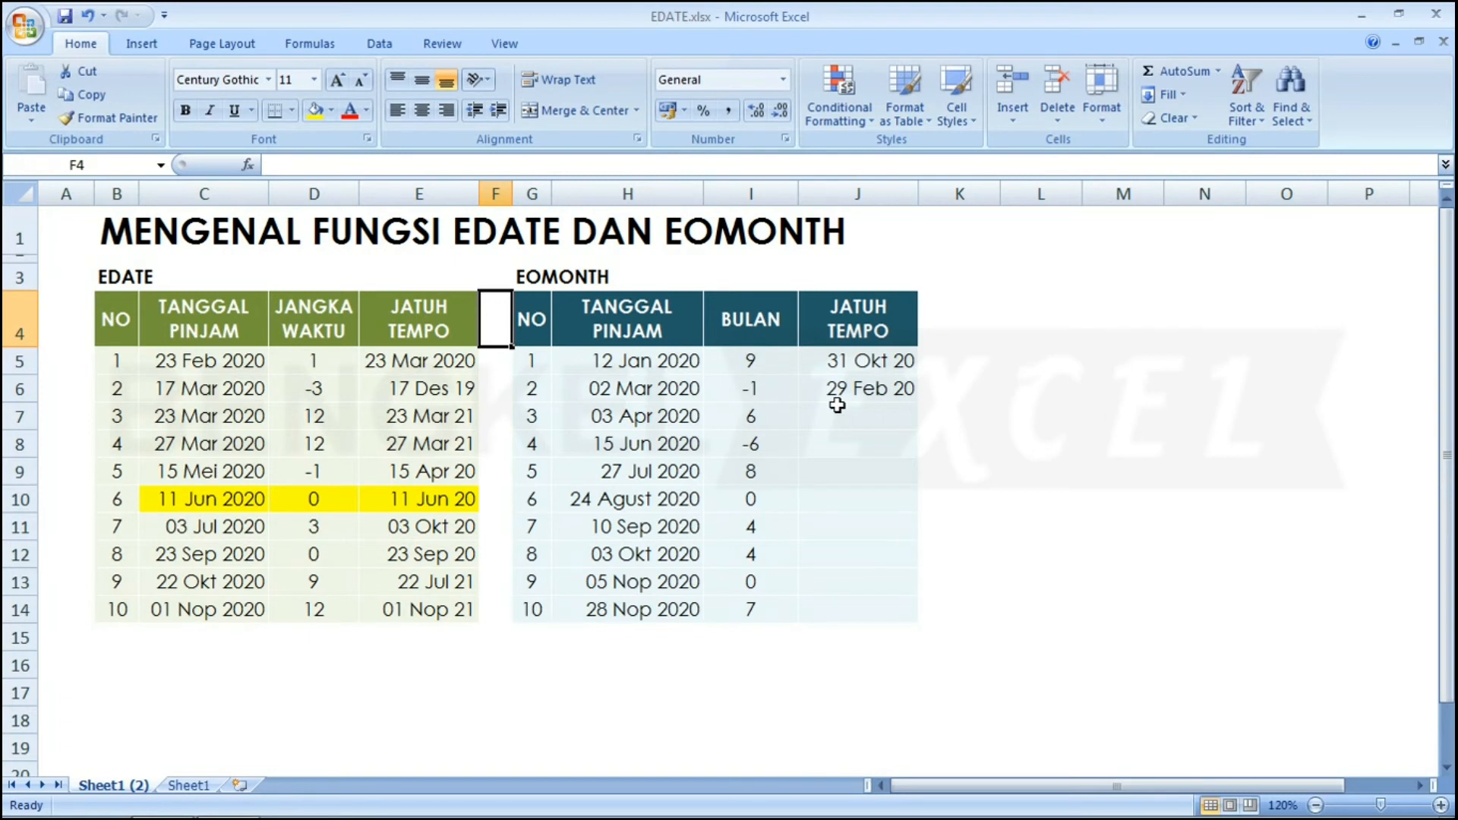
# Step: Examine the first loan's date, months and due date in row 5 across the EDATE and EOMONTH tables
pyautogui.press('Down')
pyautogui.press('Left')
pyautogui.press('Left')
pyautogui.press('Left')
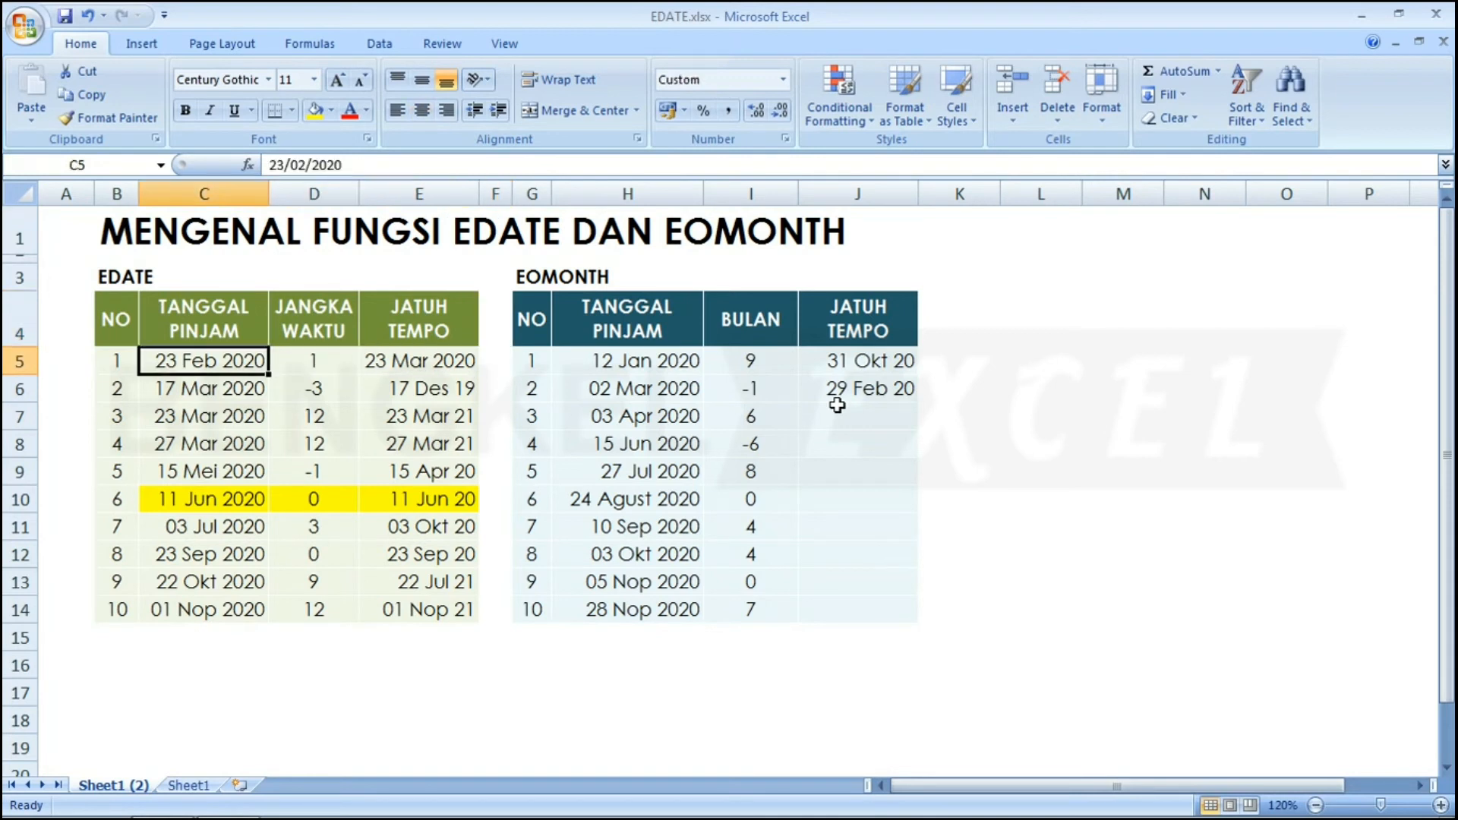
pyautogui.press('Right')
pyautogui.press('Right')
pyautogui.press('Right')
pyautogui.press('Right')
pyautogui.press('Right')
pyautogui.press('Right')
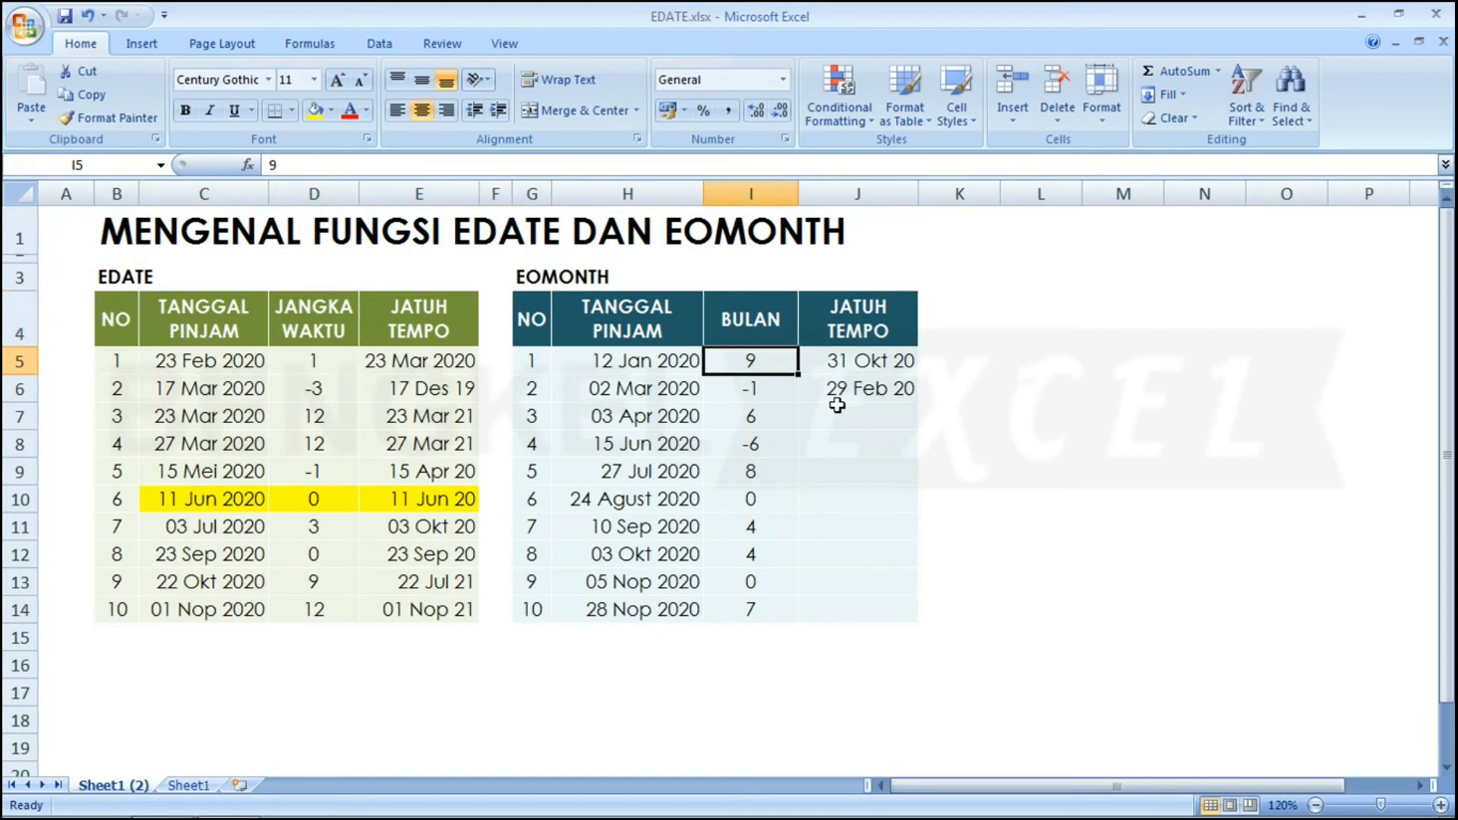
pyautogui.press('Left')
pyautogui.press('Right')
pyautogui.press('Right')
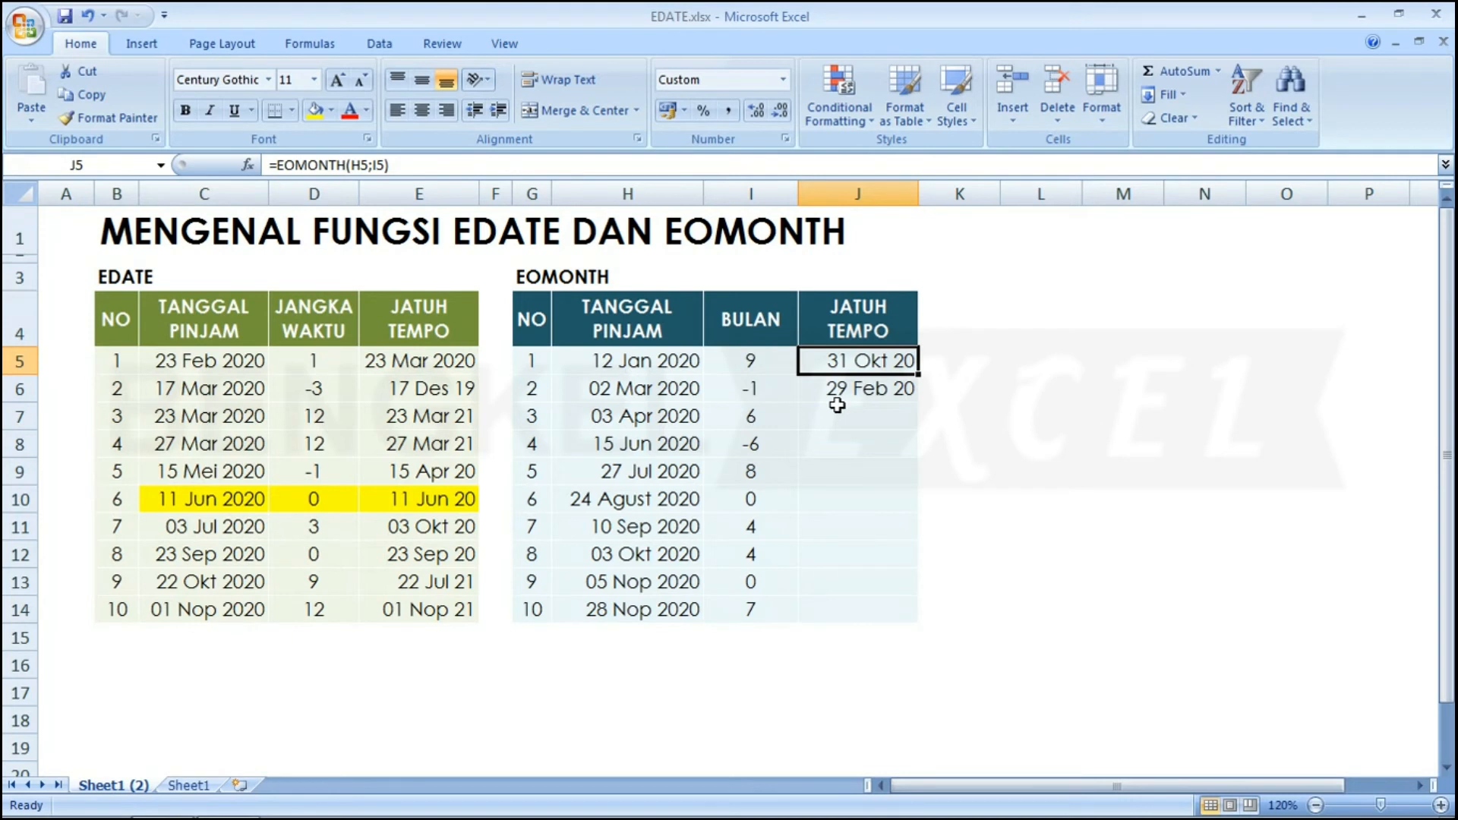
# Step: Set the third loan's month value in cell I7 of the EOMONTH table to 0
pyautogui.press('Down')
pyautogui.press('Down')
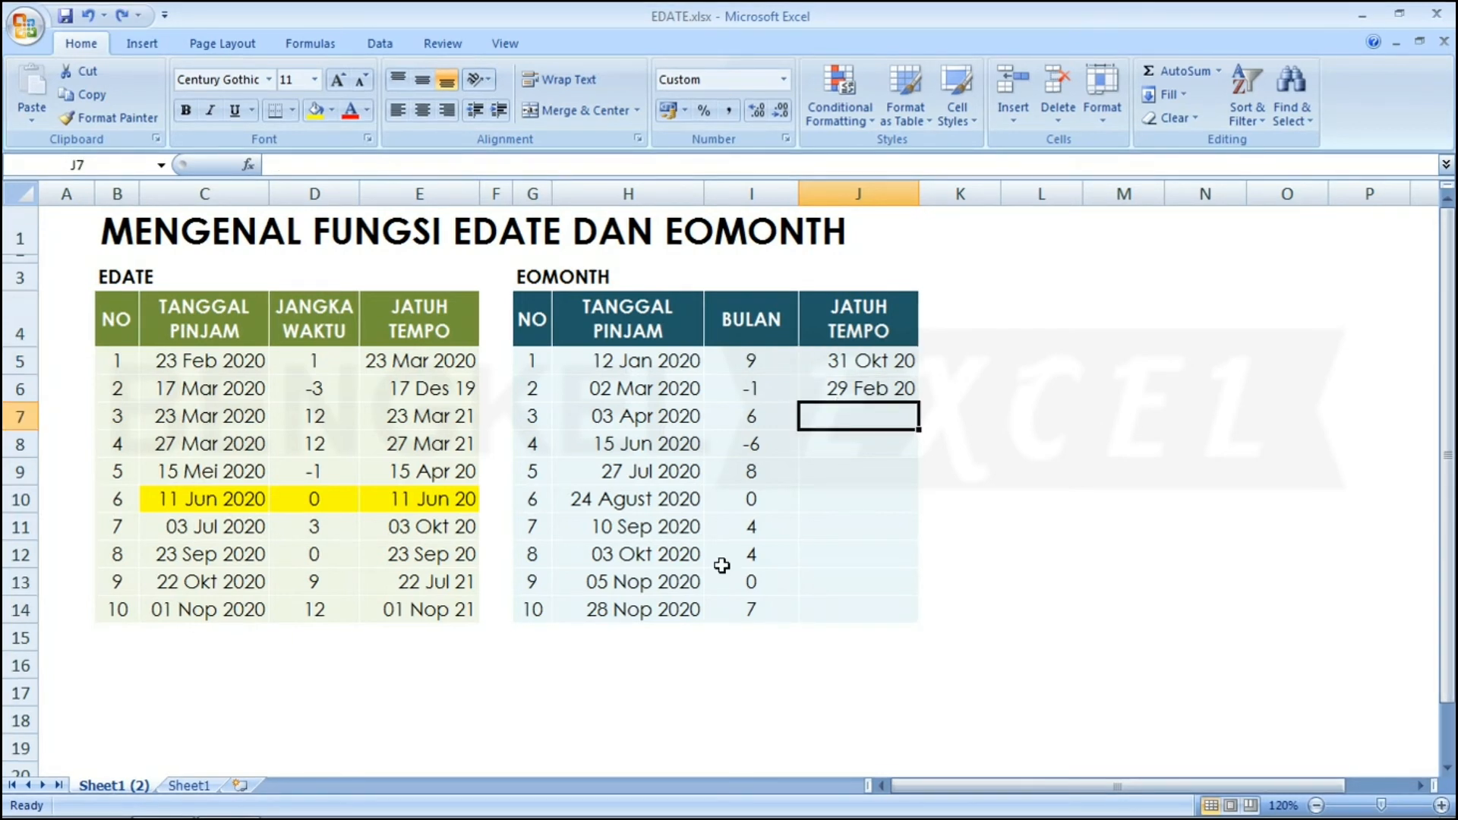
pyautogui.press('Left')
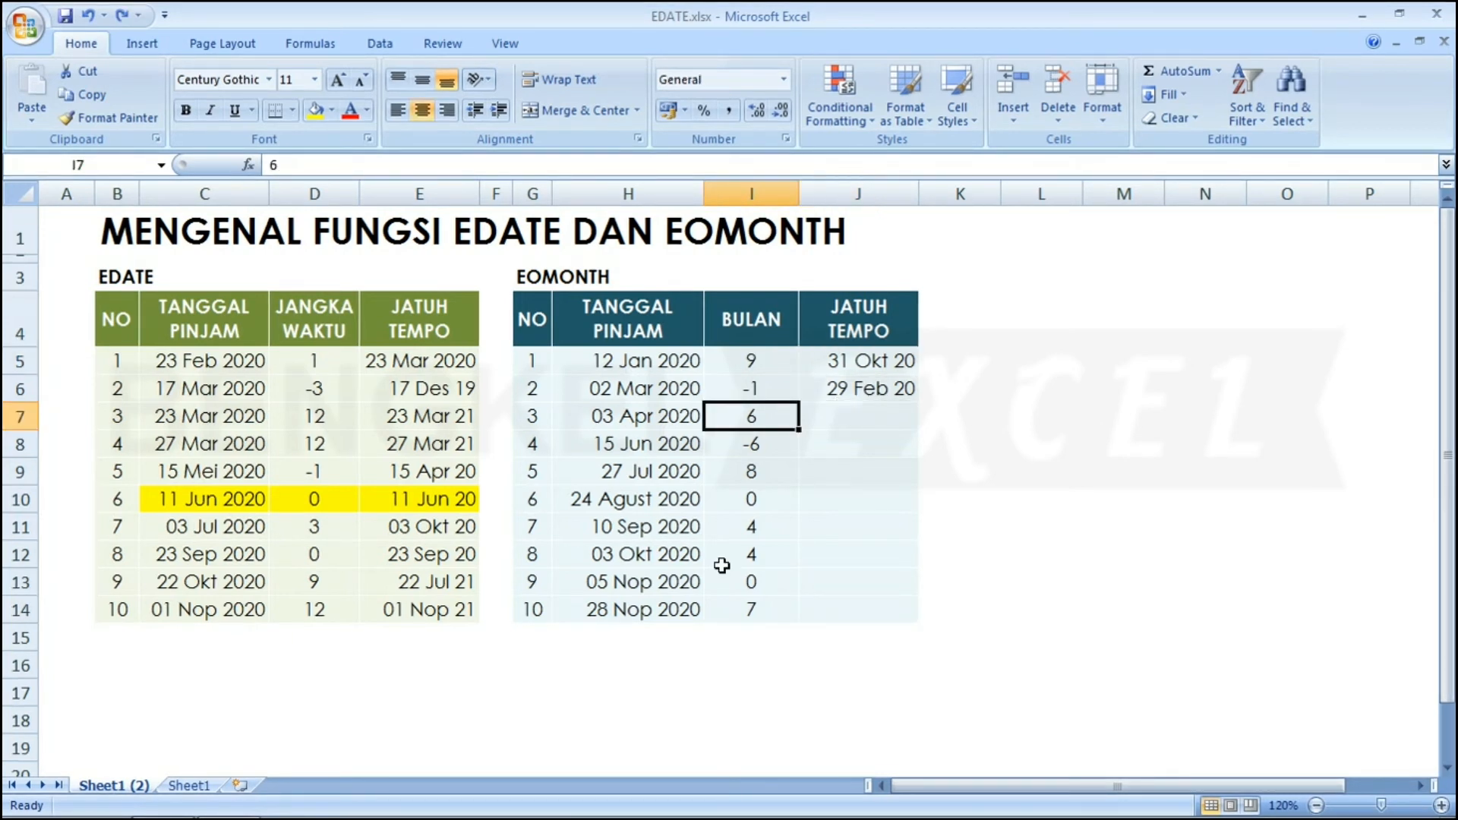
pyautogui.write('0')
pyautogui.press('Right')
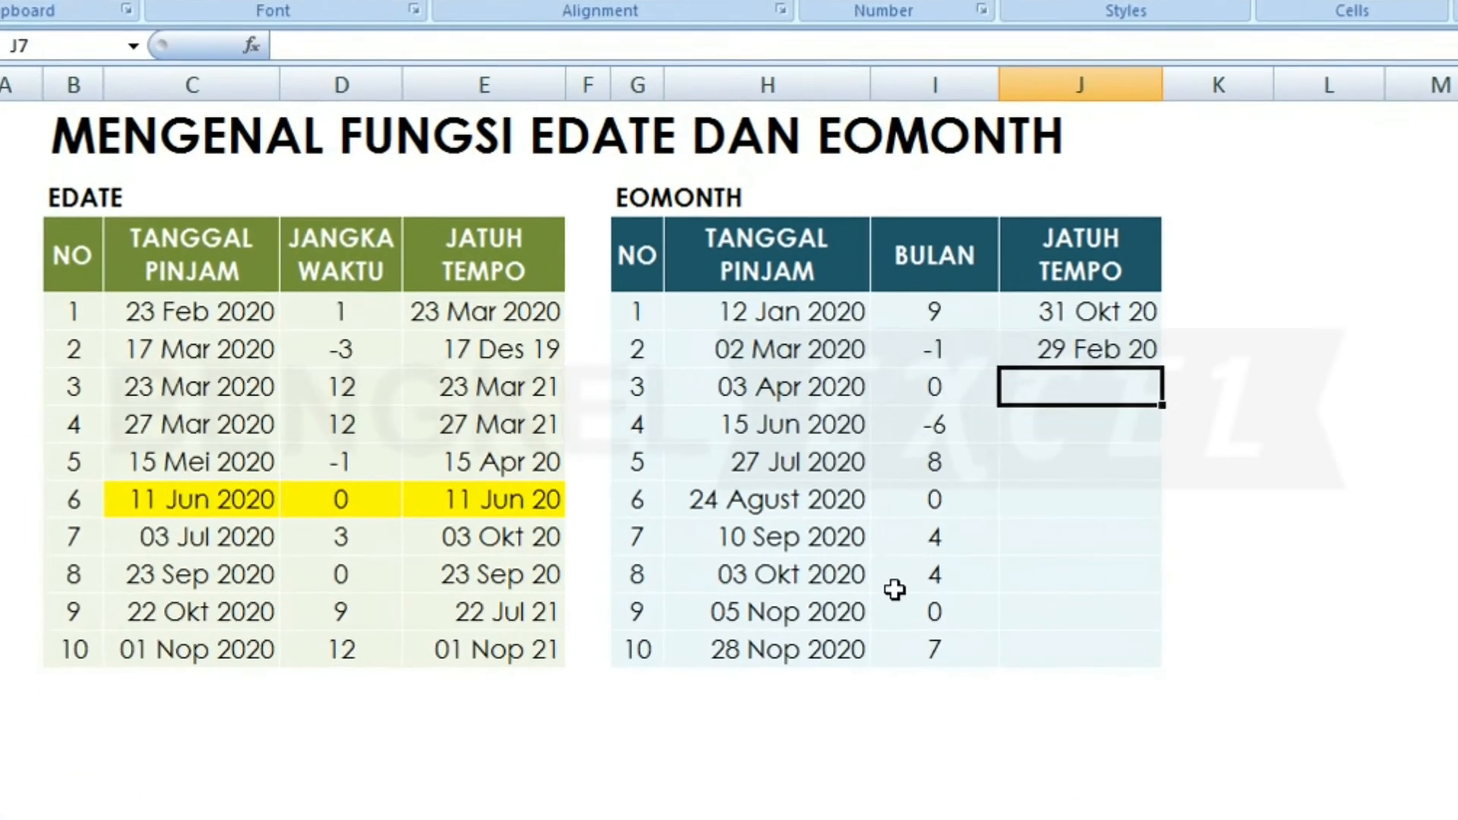
# Step: Enter =EOMONTH(H7;I7) in cell J7 and copy the formula down through J14 for the remaining loans
pyautogui.write('=E')
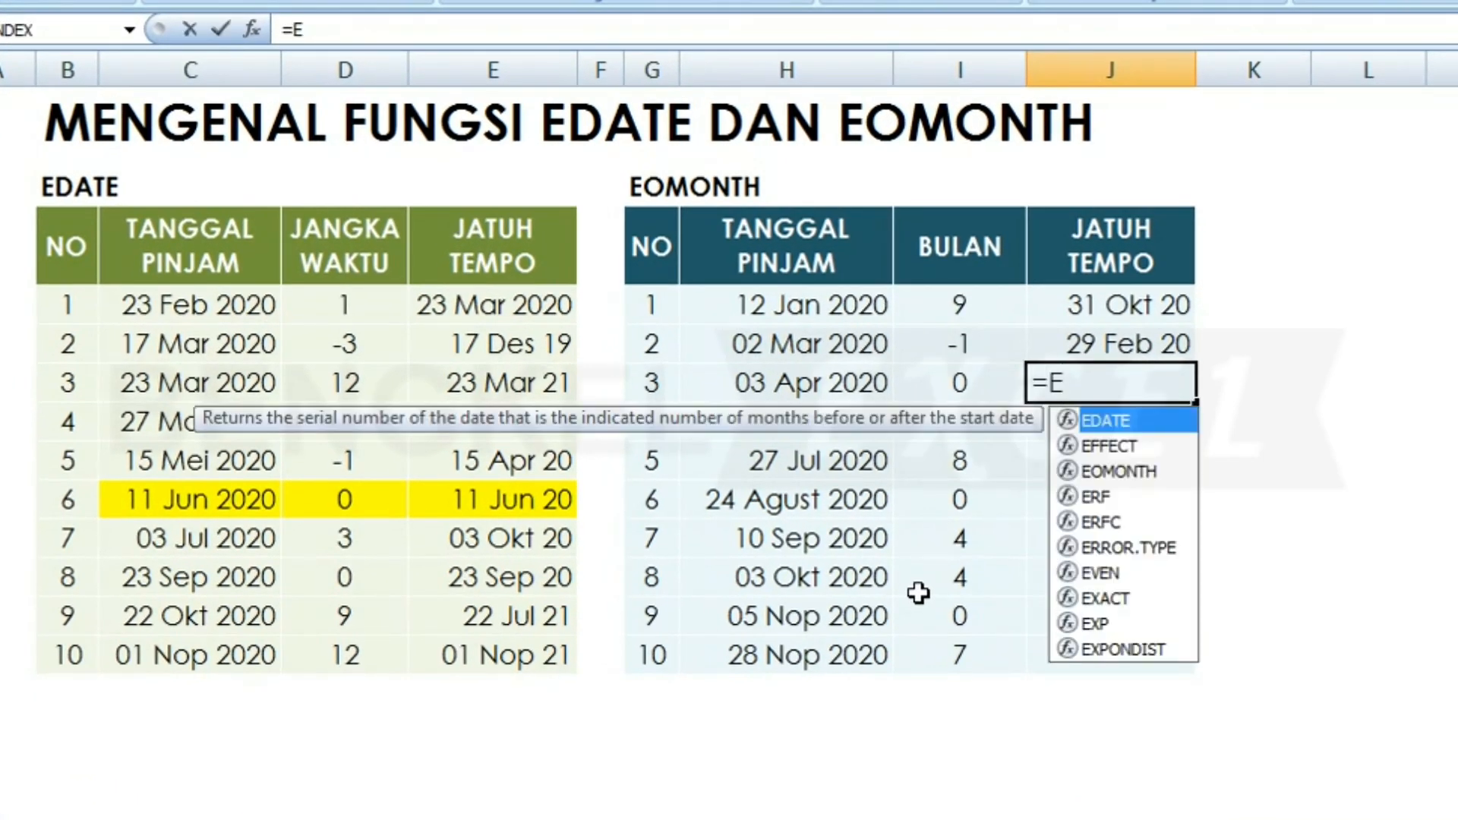
pyautogui.press('Down')
pyautogui.press('Down')
pyautogui.press('Tab')
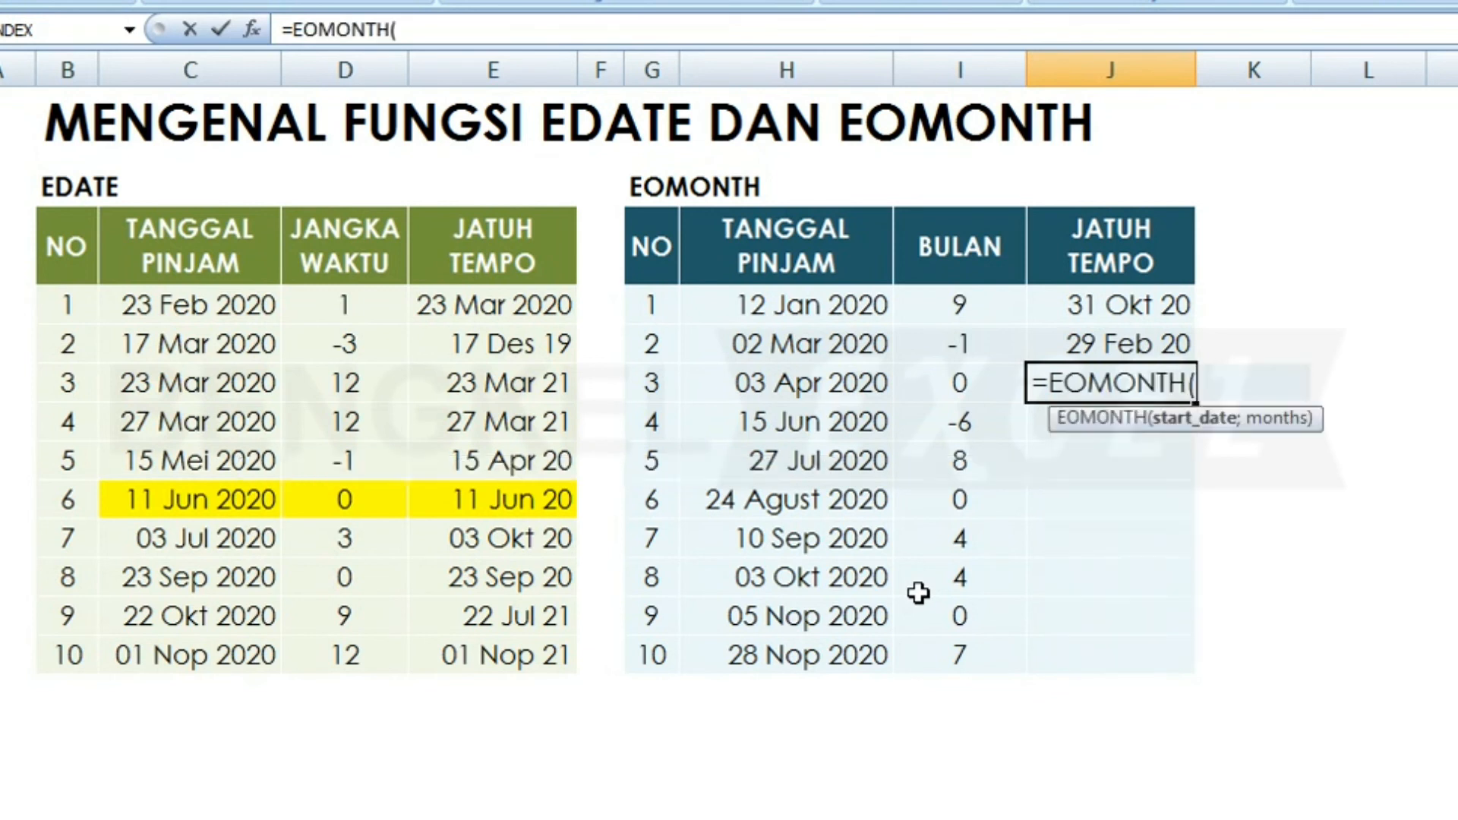
pyautogui.click(797, 386)
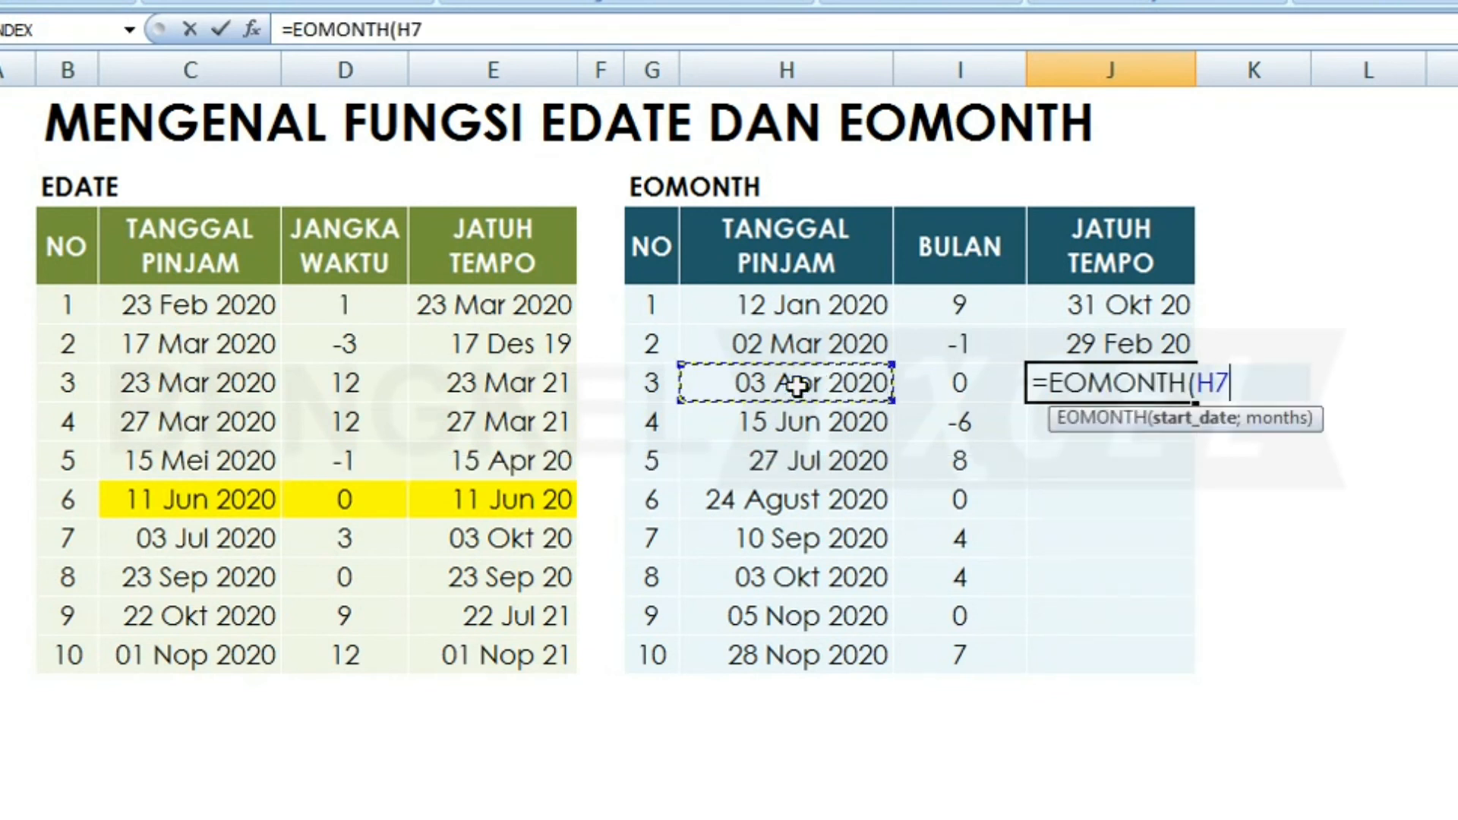
pyautogui.write(';')
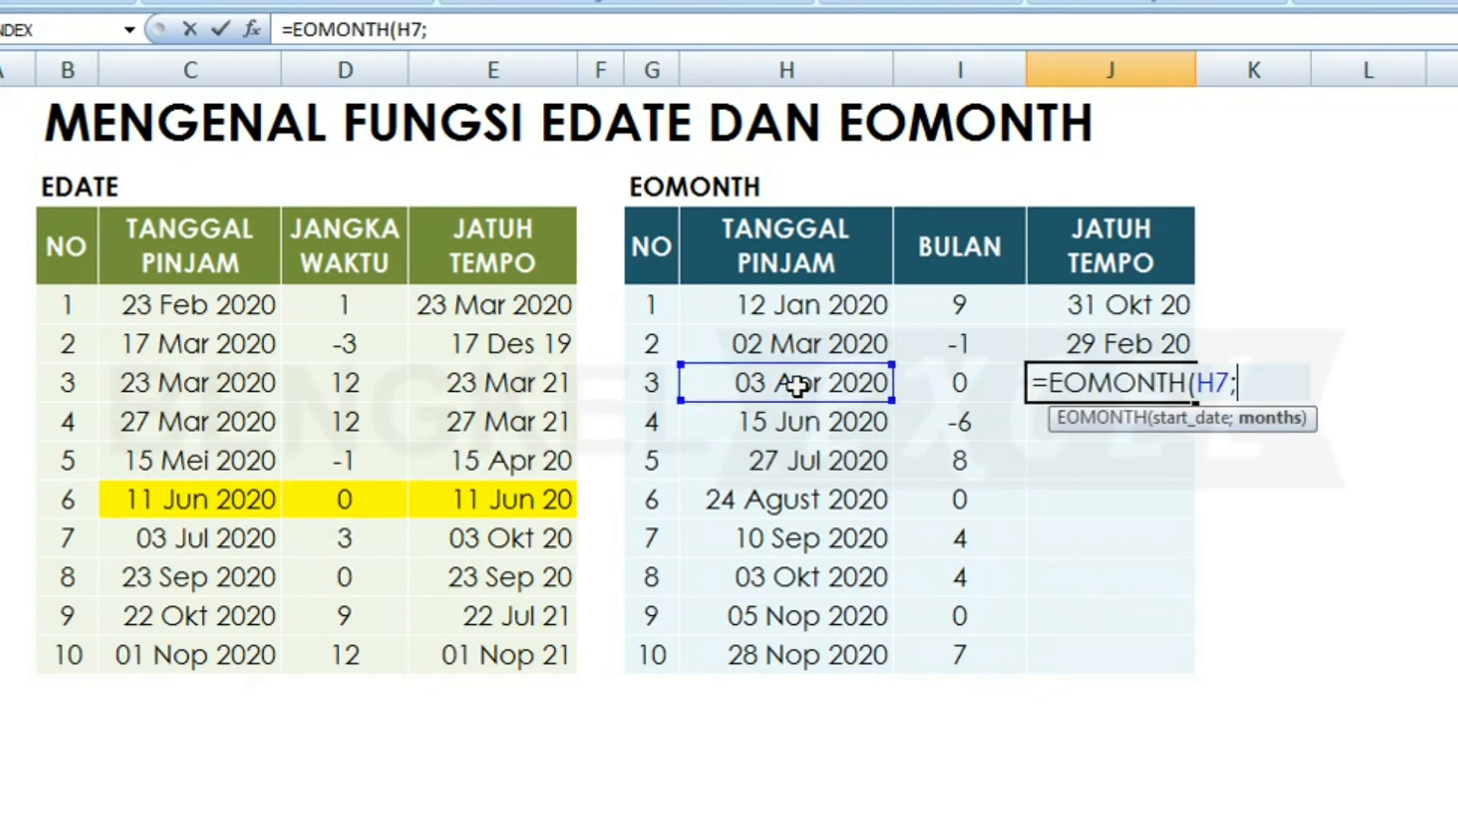
pyautogui.click(953, 381)
pyautogui.press('Return')
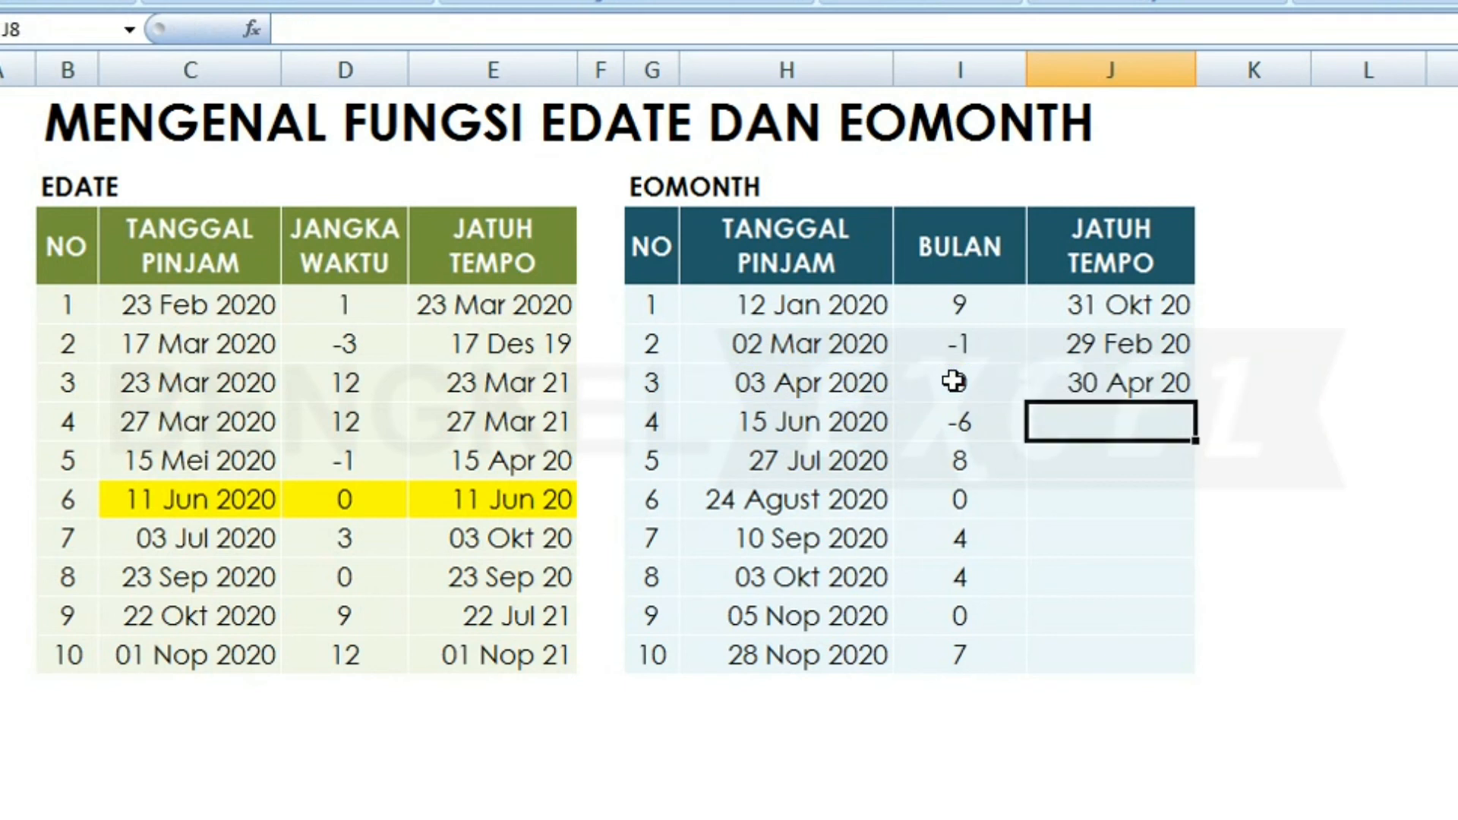
pyautogui.press('Up')
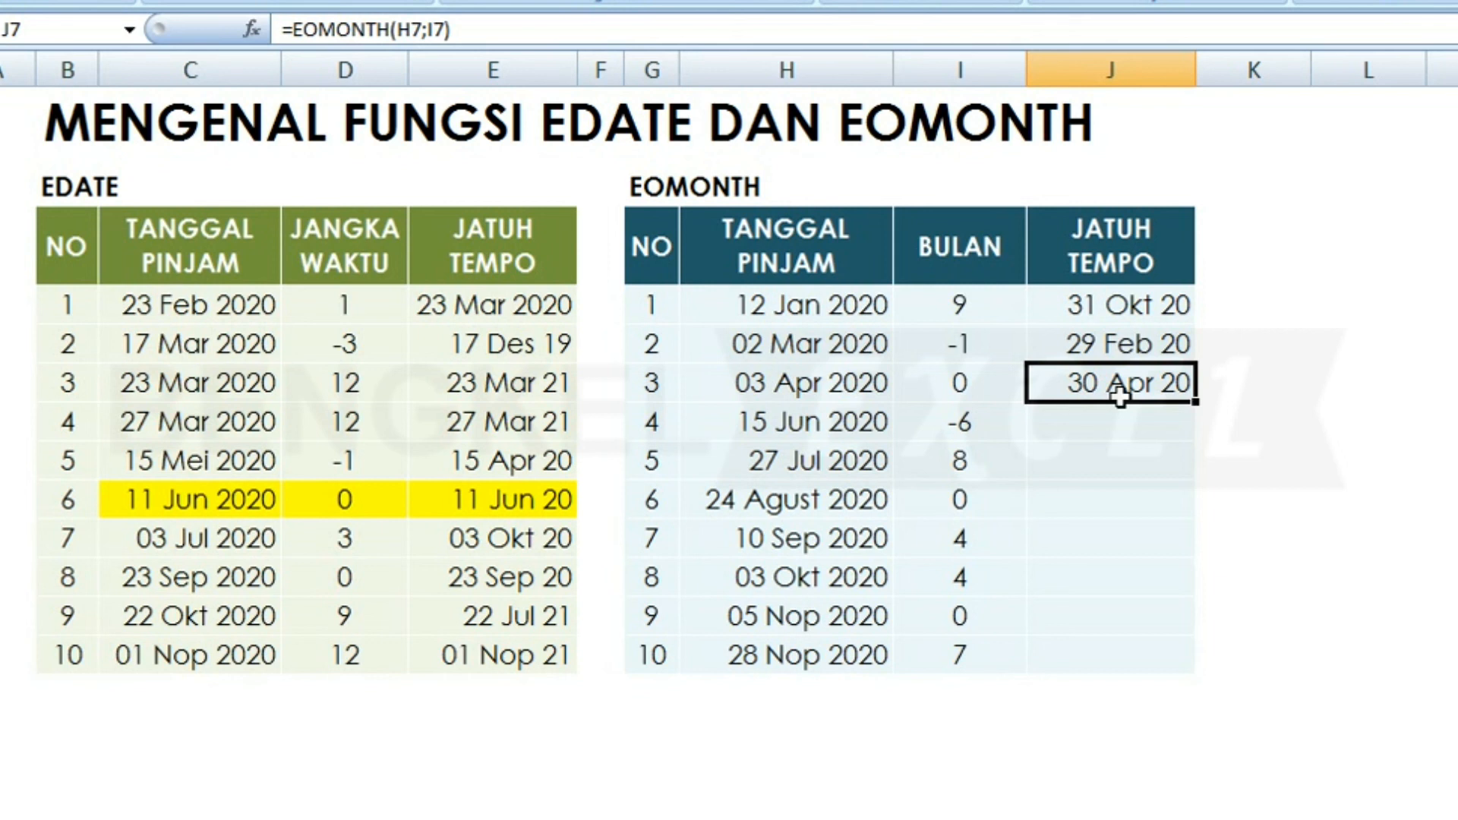
pyautogui.doubleClick(1198, 405)
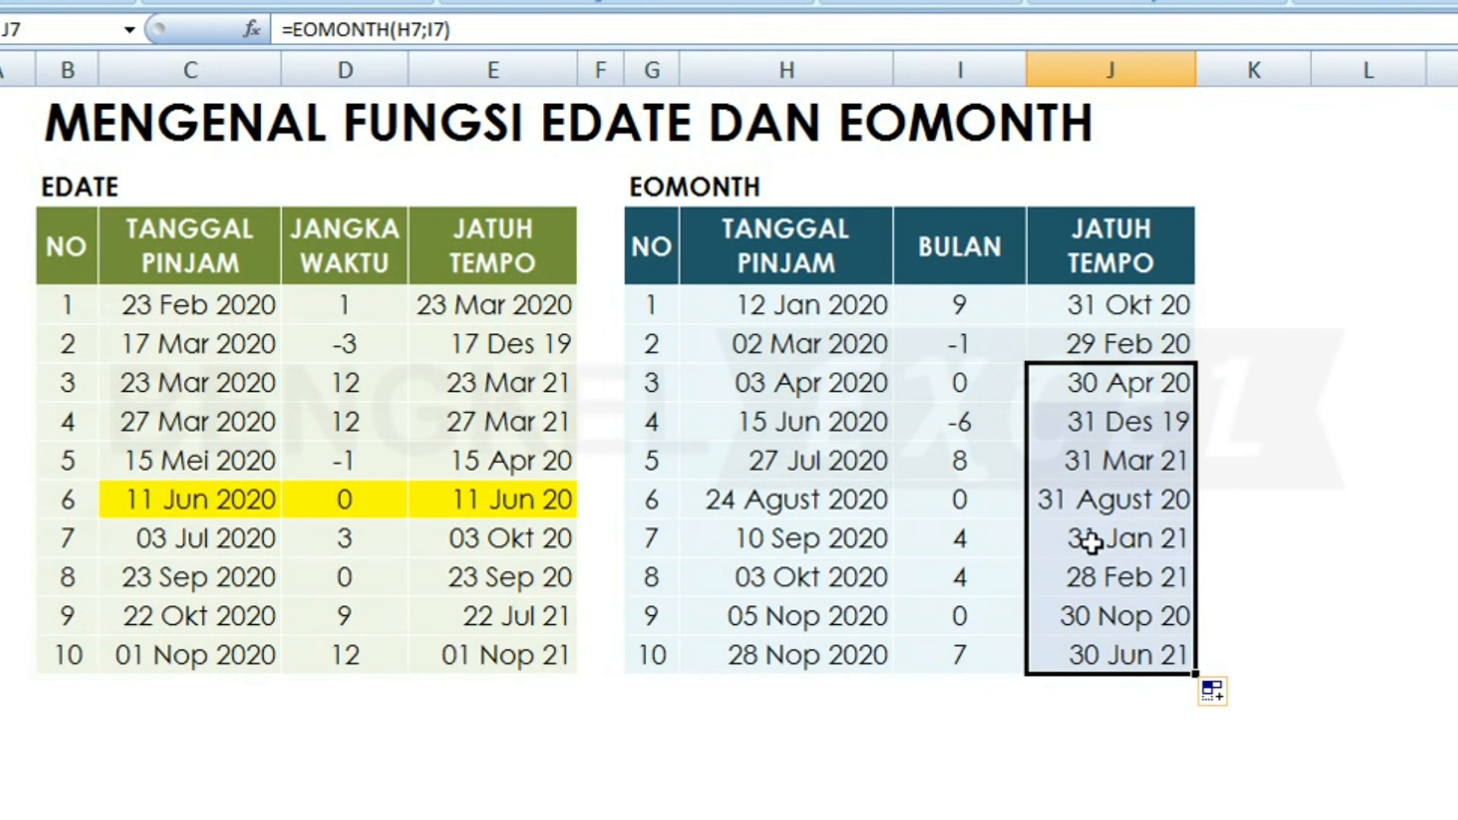
# Step: Examine the copied EOMONTH formulas and due dates in column J from row 7 to row 13
pyautogui.press('Up')
pyautogui.press('Down')
pyautogui.press('Down')
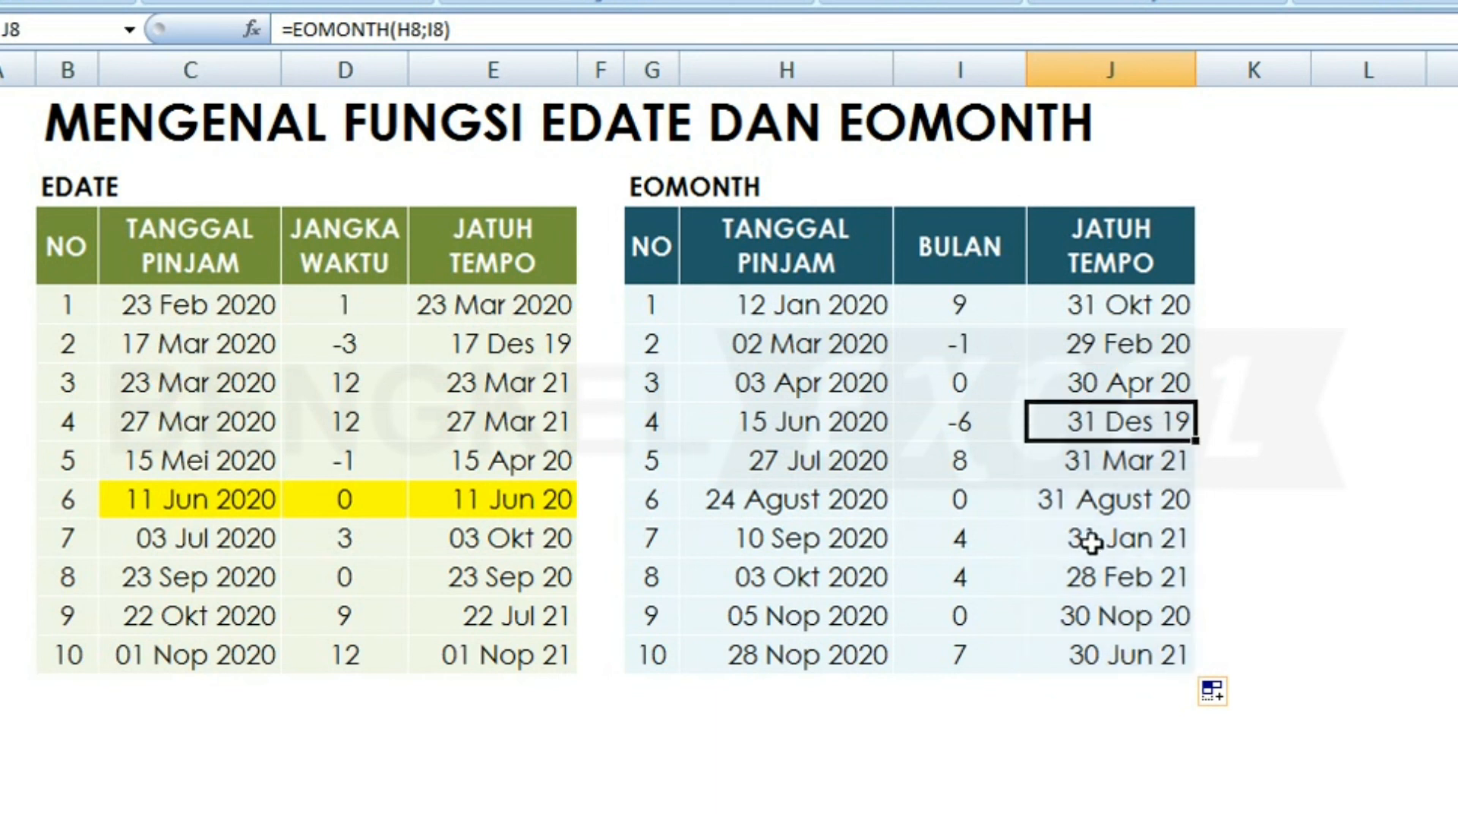
pyautogui.press('Down')
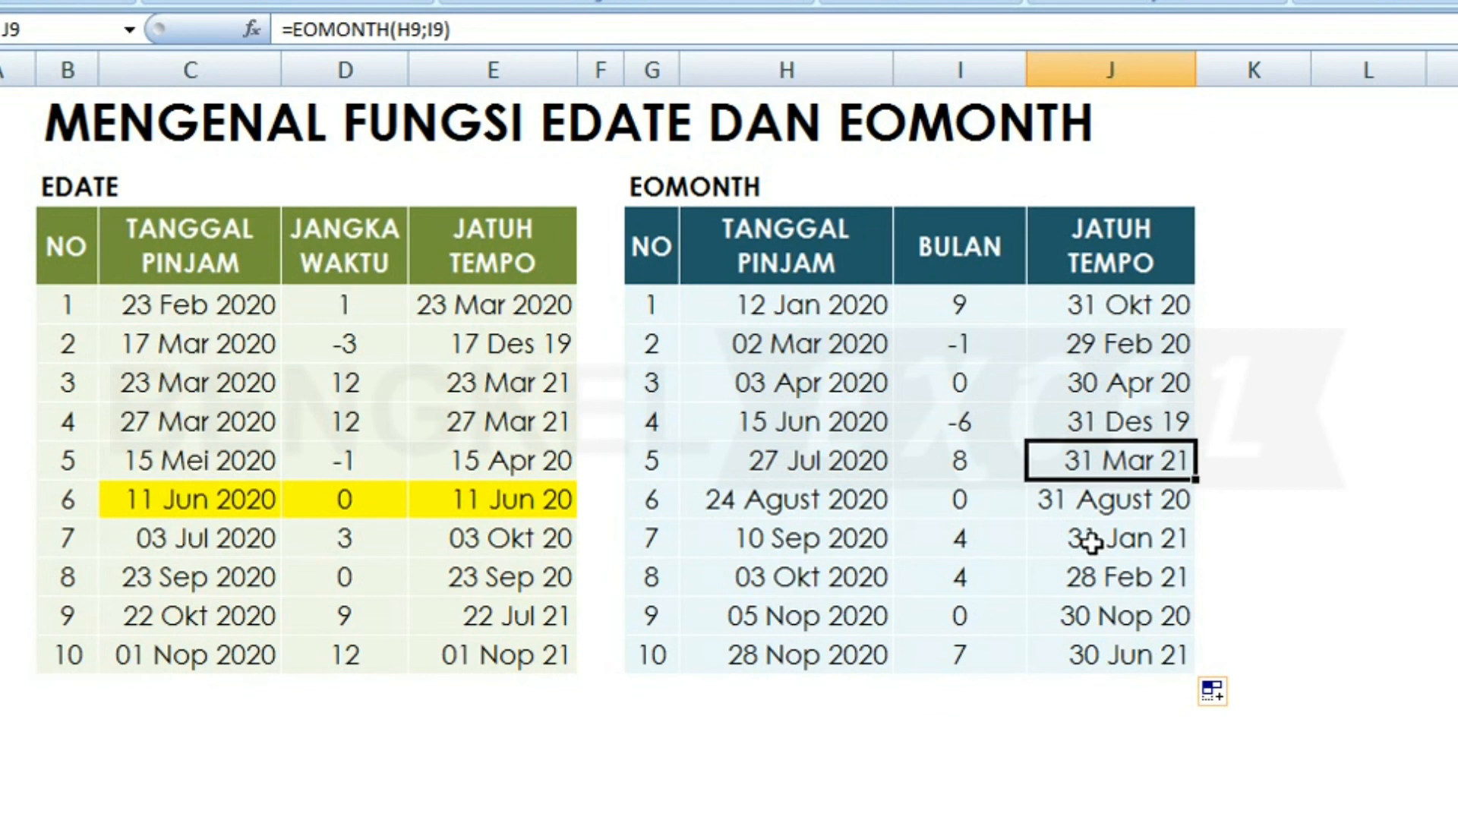
pyautogui.press('Up')
pyautogui.press('Down')
pyautogui.press('Down')
pyautogui.press('Down')
pyautogui.press('Down')
pyautogui.press('Down')
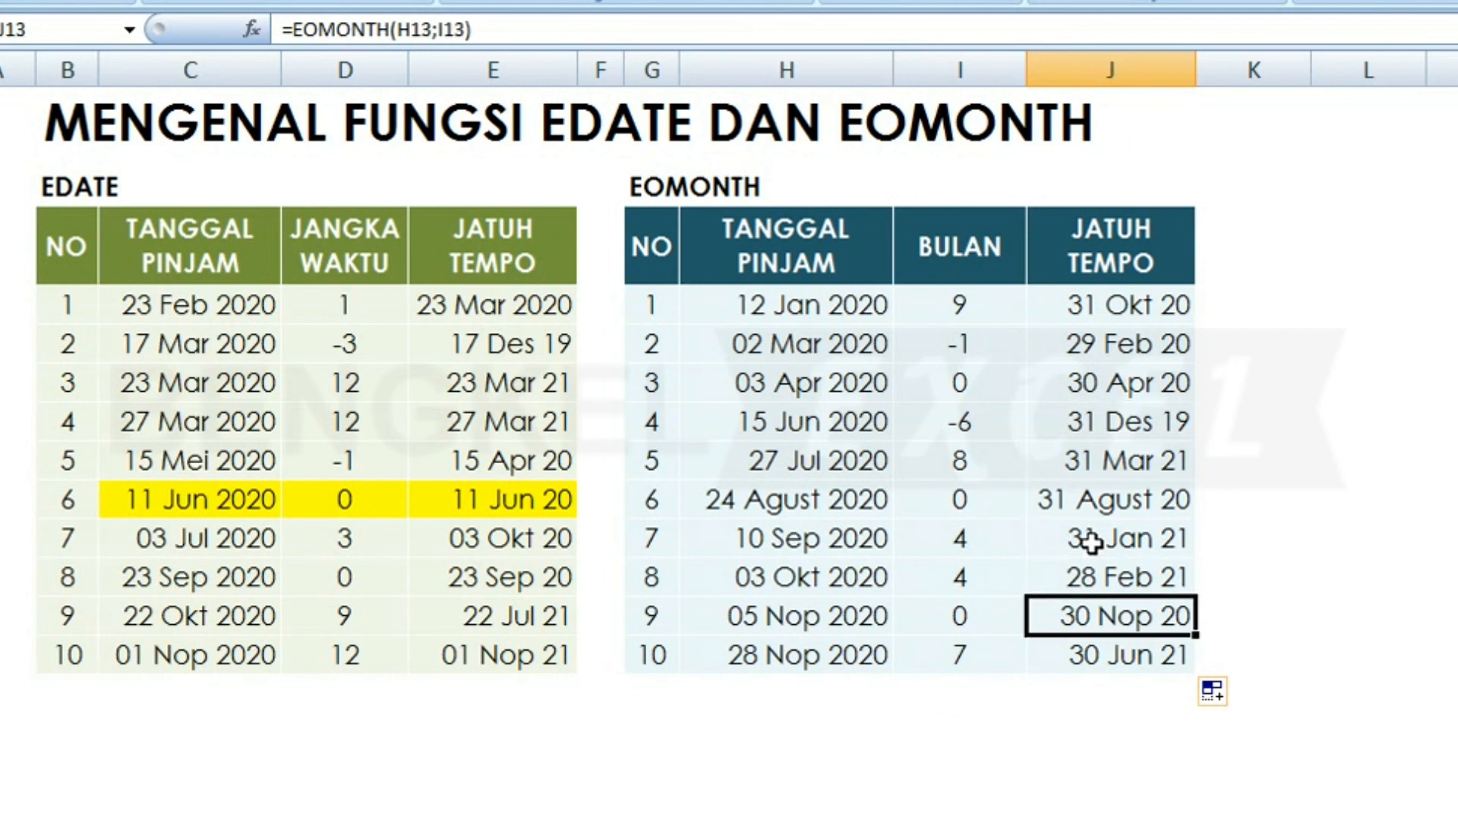
pyautogui.press('Up')
pyautogui.press('Down')
pyautogui.press('Up')
pyautogui.press('Up')
pyautogui.press('Up')
pyautogui.press('Up')
pyautogui.press('Up')
pyautogui.press('Up')
pyautogui.press('Up')
pyautogui.press('Up')
pyautogui.press('Up')
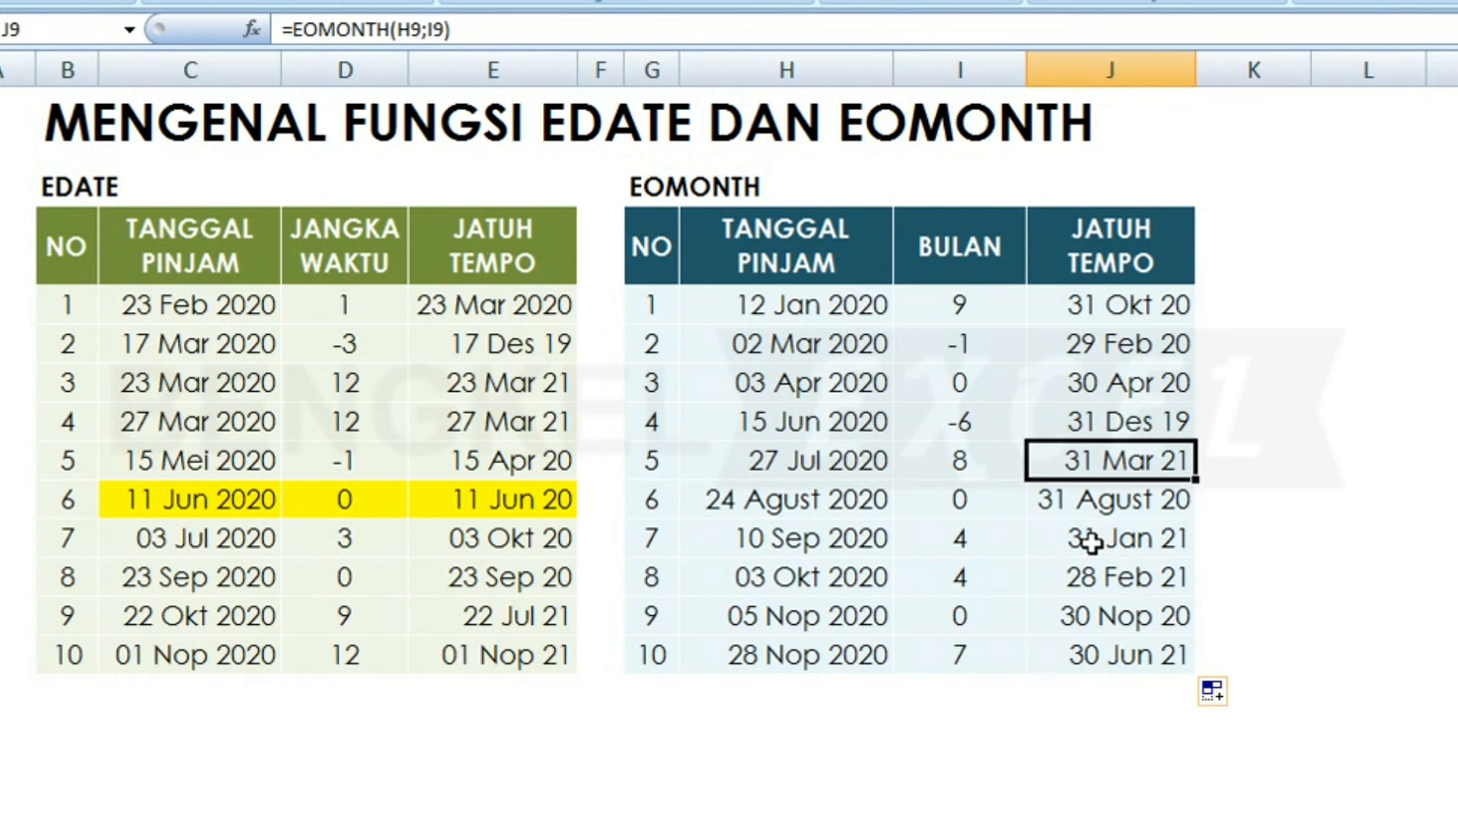
# Step: Review the EOMONTH table's column headings, including BULAN, and the first loan's due date formula in J5
pyautogui.press('Left')
pyautogui.press('Left')
pyautogui.press('Left')
pyautogui.press('Left')
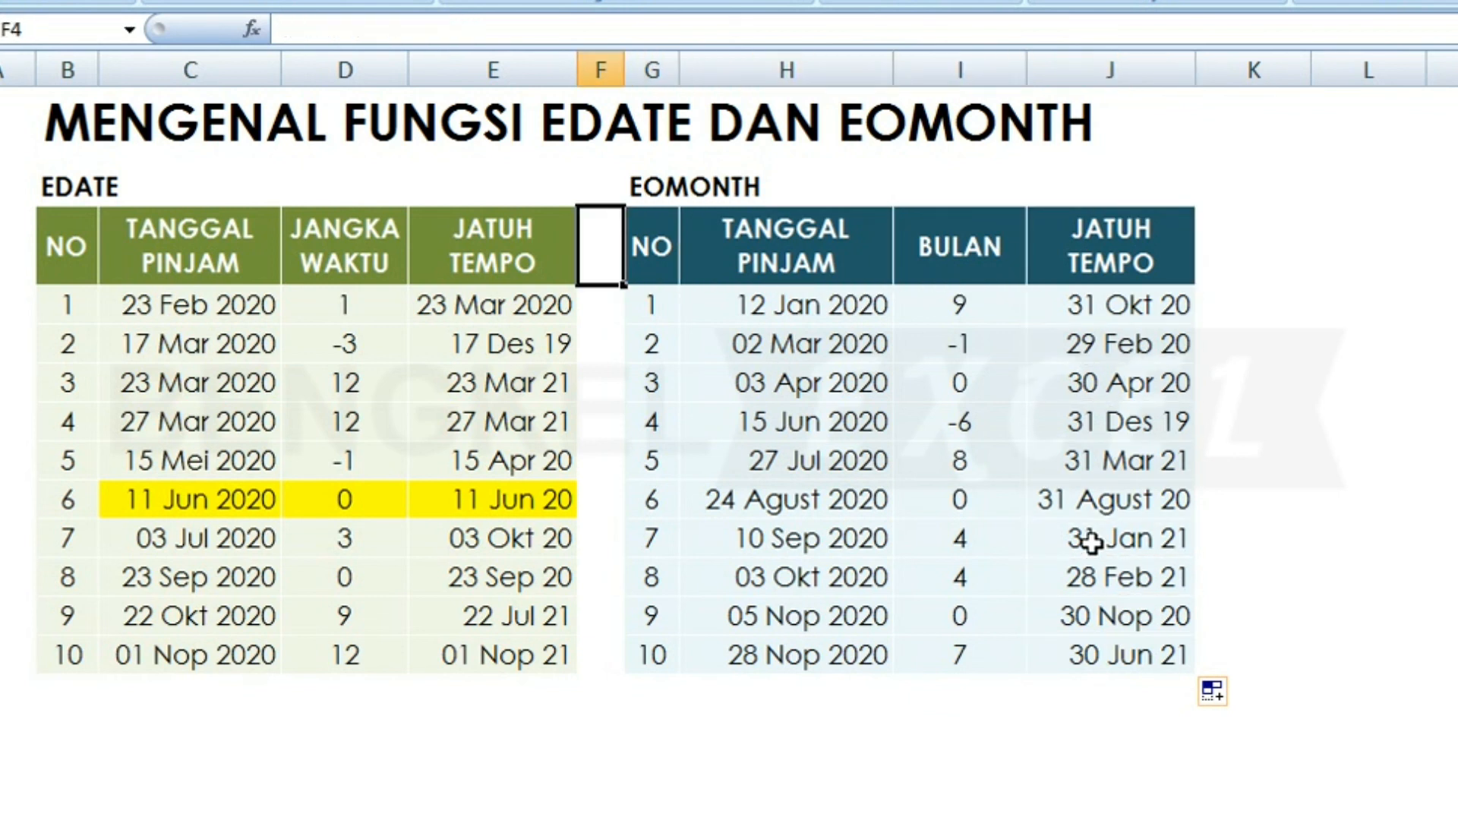
pyautogui.press('Right')
pyautogui.press('Right')
pyautogui.press('Right')
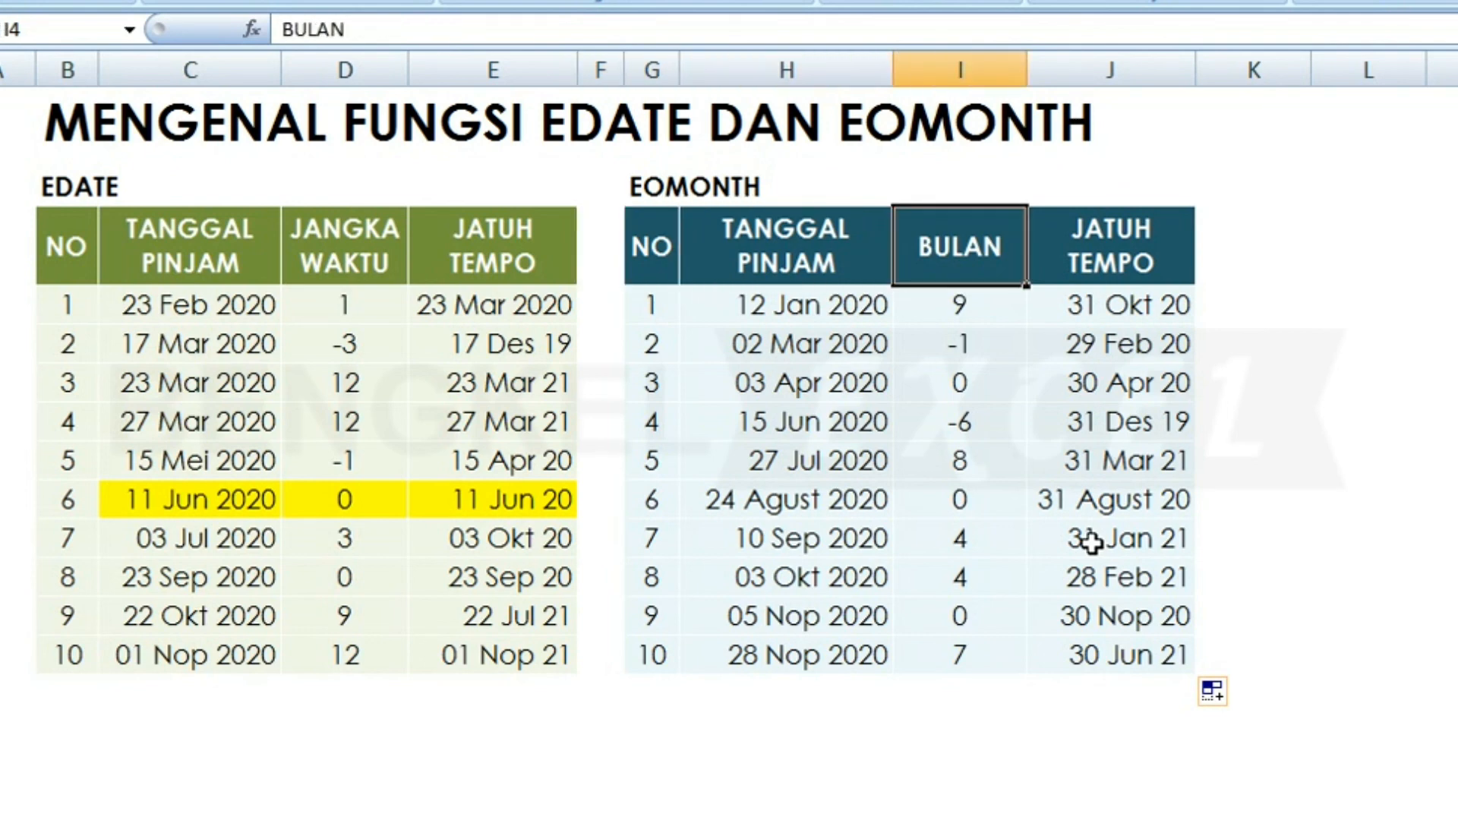
pyautogui.press('Down')
pyautogui.press('Down')
pyautogui.press('Right')
pyautogui.press('Up')
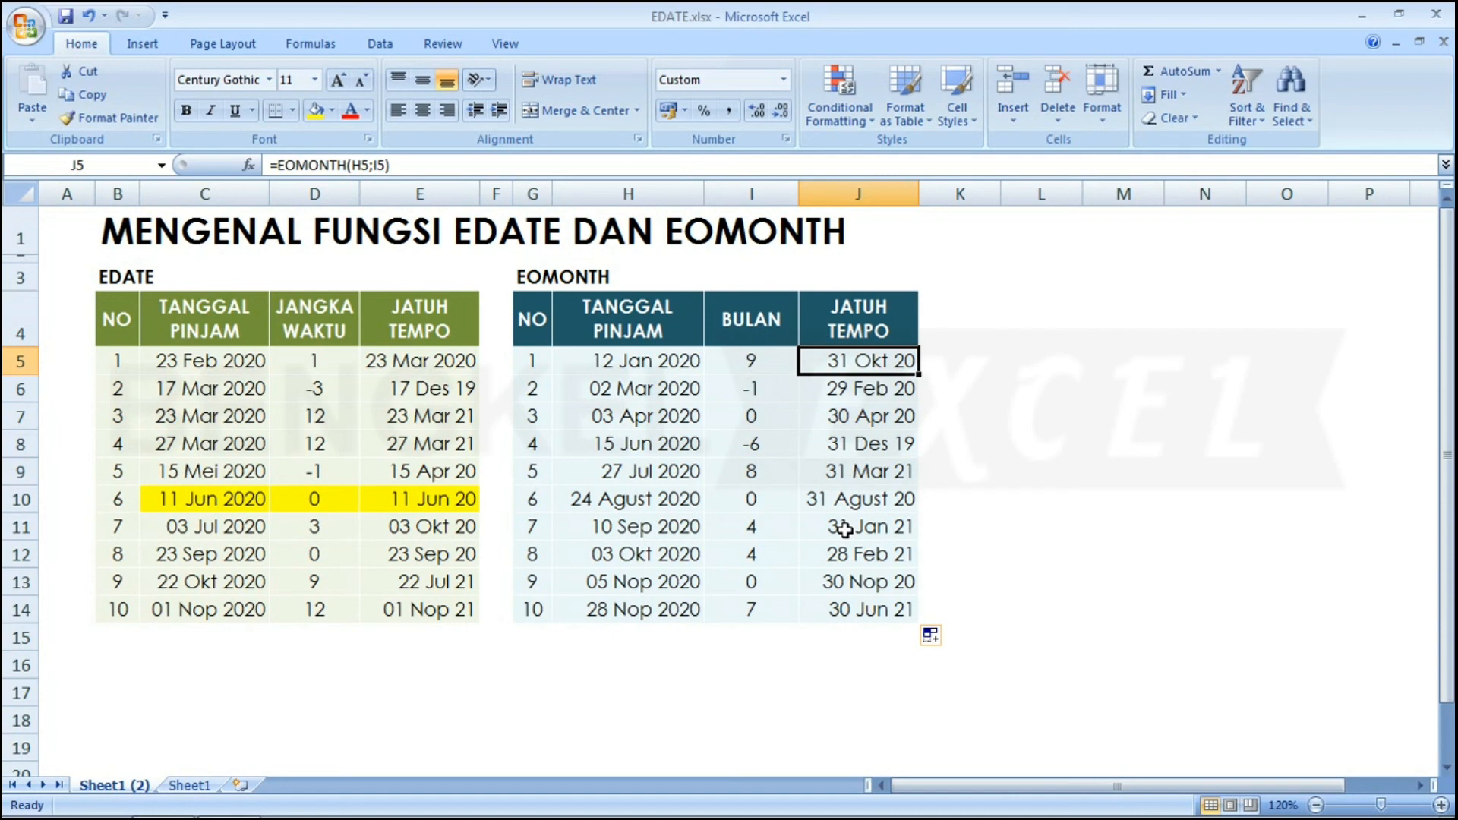
# Step: Switch to Sheet1 and recalculate it repeatedly to regenerate the random loan dates and terms in both tables
pyautogui.hotkey('ctrl', 'pagedown')
pyautogui.press('F9')
pyautogui.press('F9')
pyautogui.press('F9')
pyautogui.press('F9')
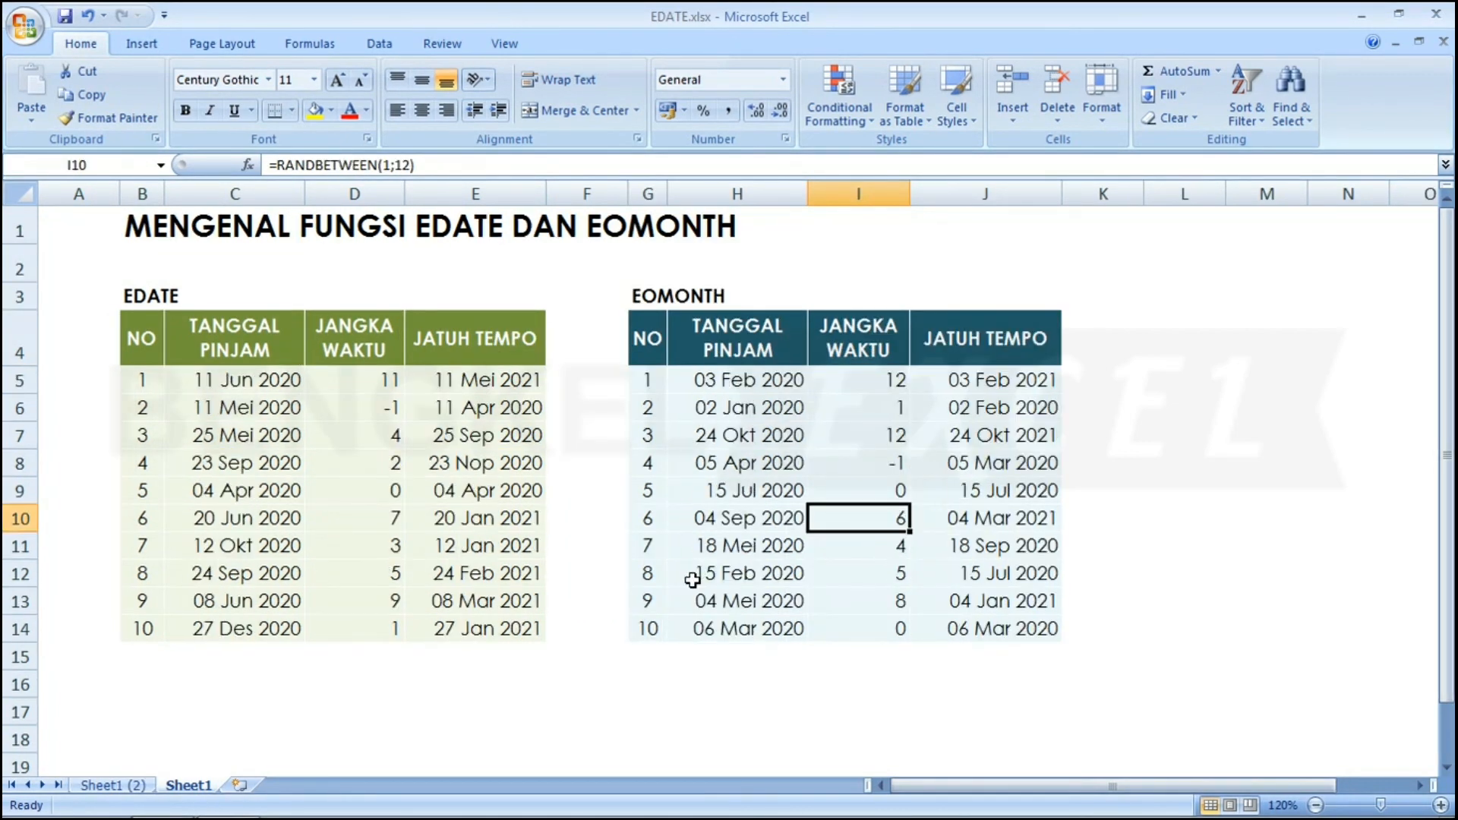
pyautogui.press('F9')
pyautogui.press('F9')
pyautogui.press('F9')
pyautogui.press('F9')
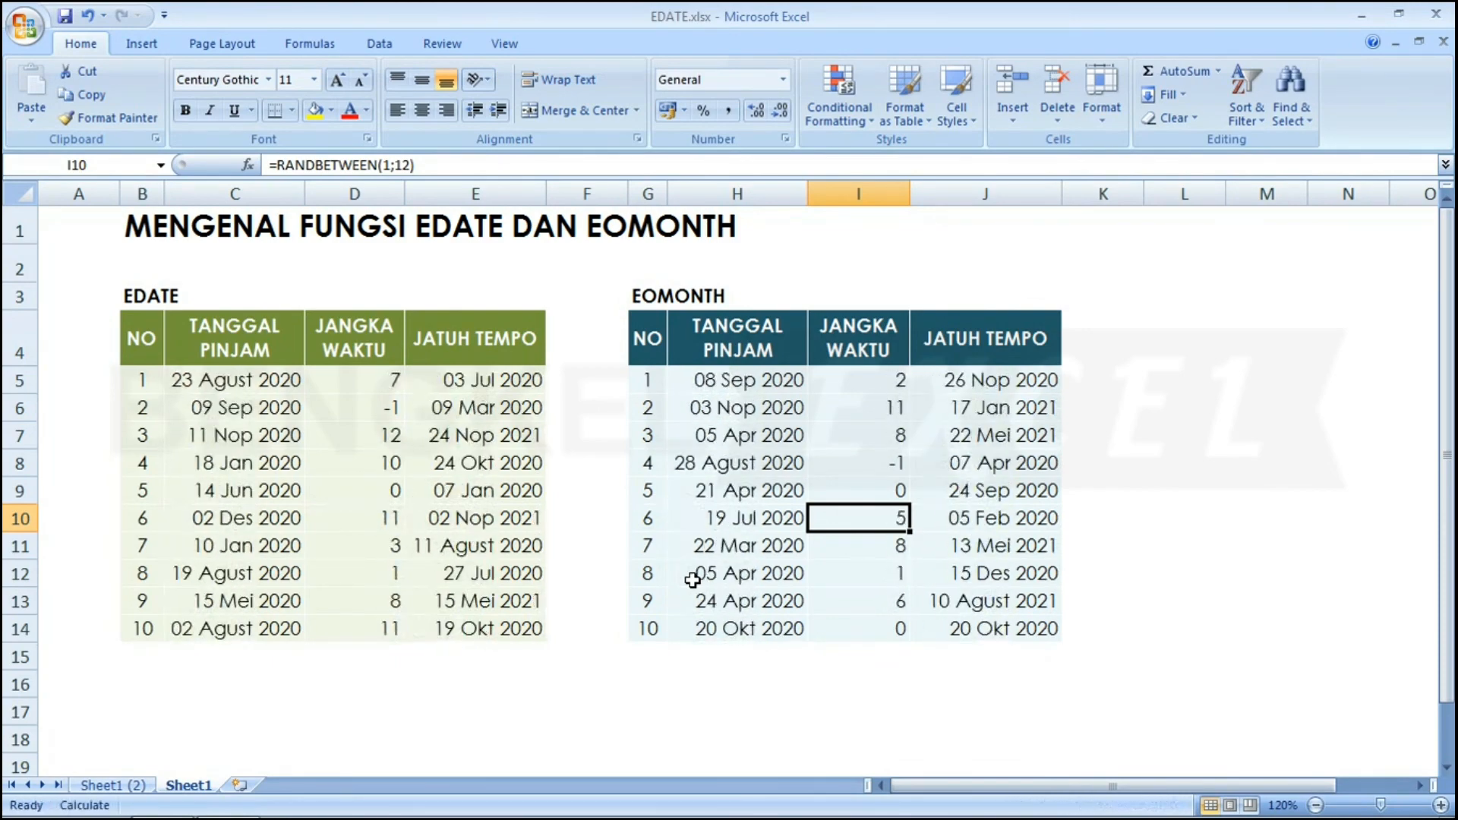
pyautogui.press('F9')
pyautogui.press('F9')
pyautogui.press('F9')
pyautogui.press('F9')
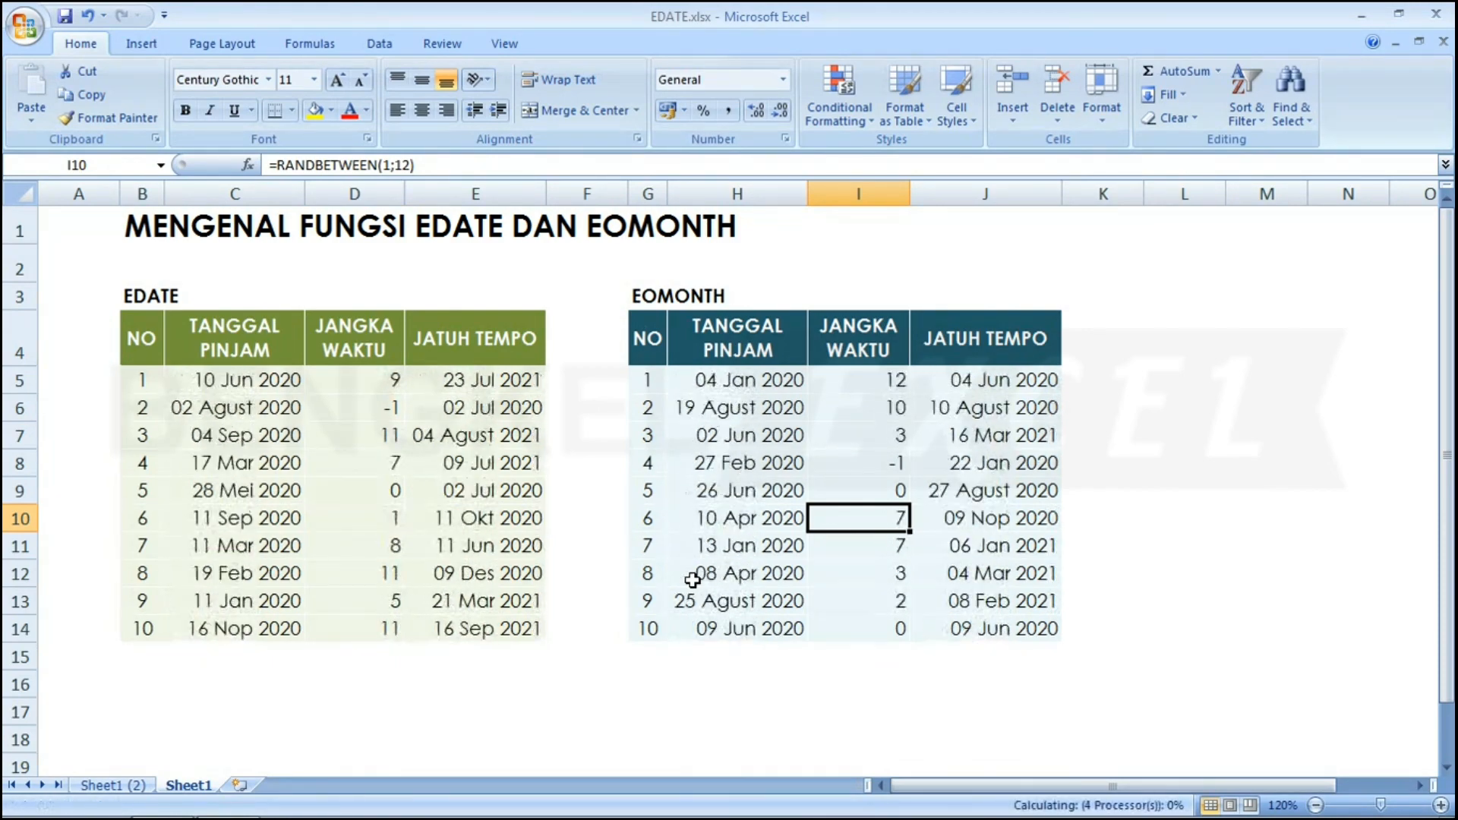
pyautogui.press('F9')
pyautogui.press('F9')
pyautogui.press('F9')
pyautogui.press('F9')
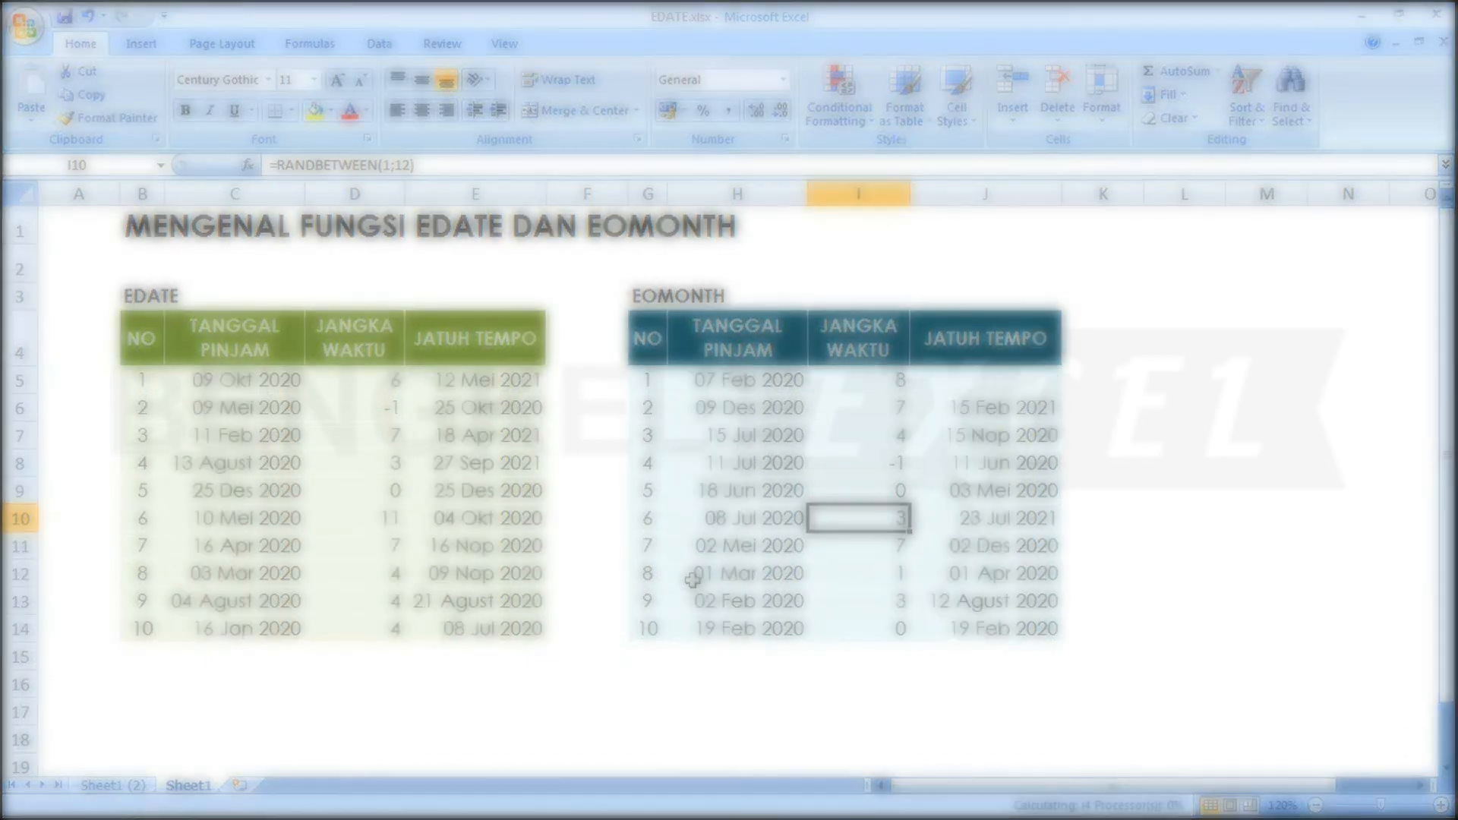
pyautogui.press('F9')
pyautogui.press('F9')
pyautogui.press('F9')
pyautogui.press('F9')
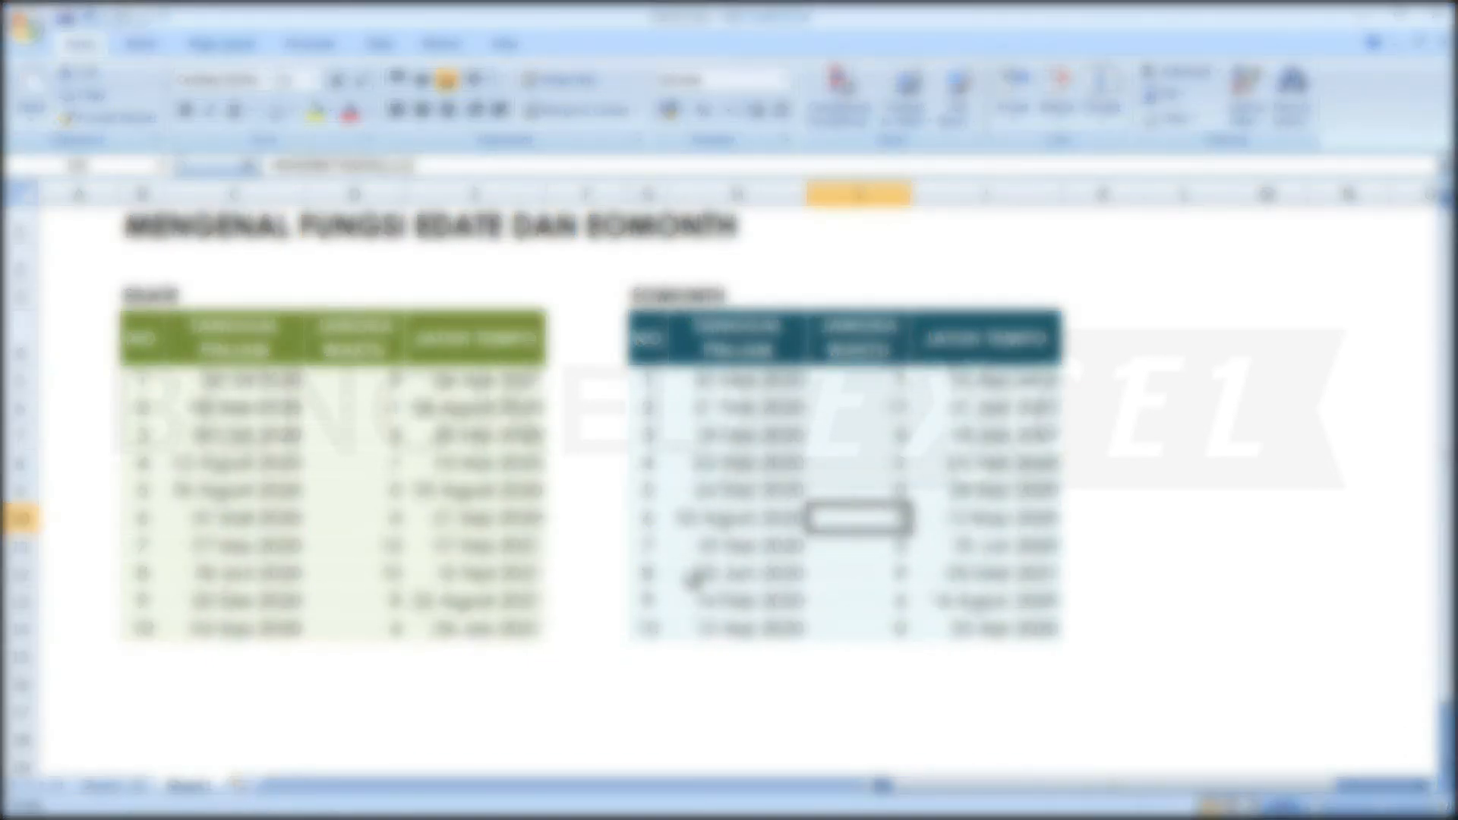
pyautogui.press('F9')
pyautogui.press('F9')
pyautogui.press('F9')
pyautogui.press('F9')
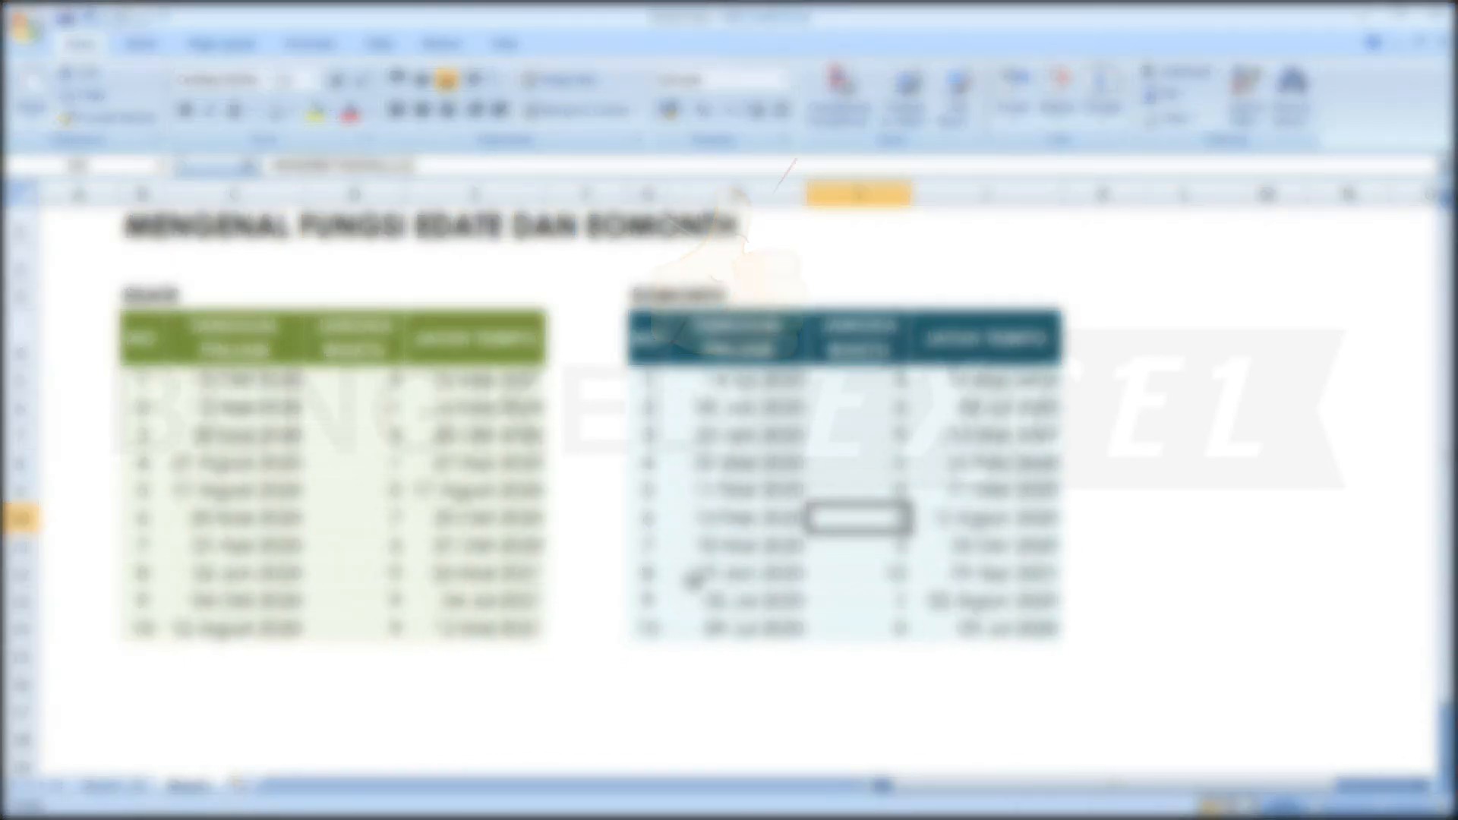
pyautogui.press('F9')
pyautogui.press('F9')
pyautogui.press('F9')
pyautogui.press('F9')
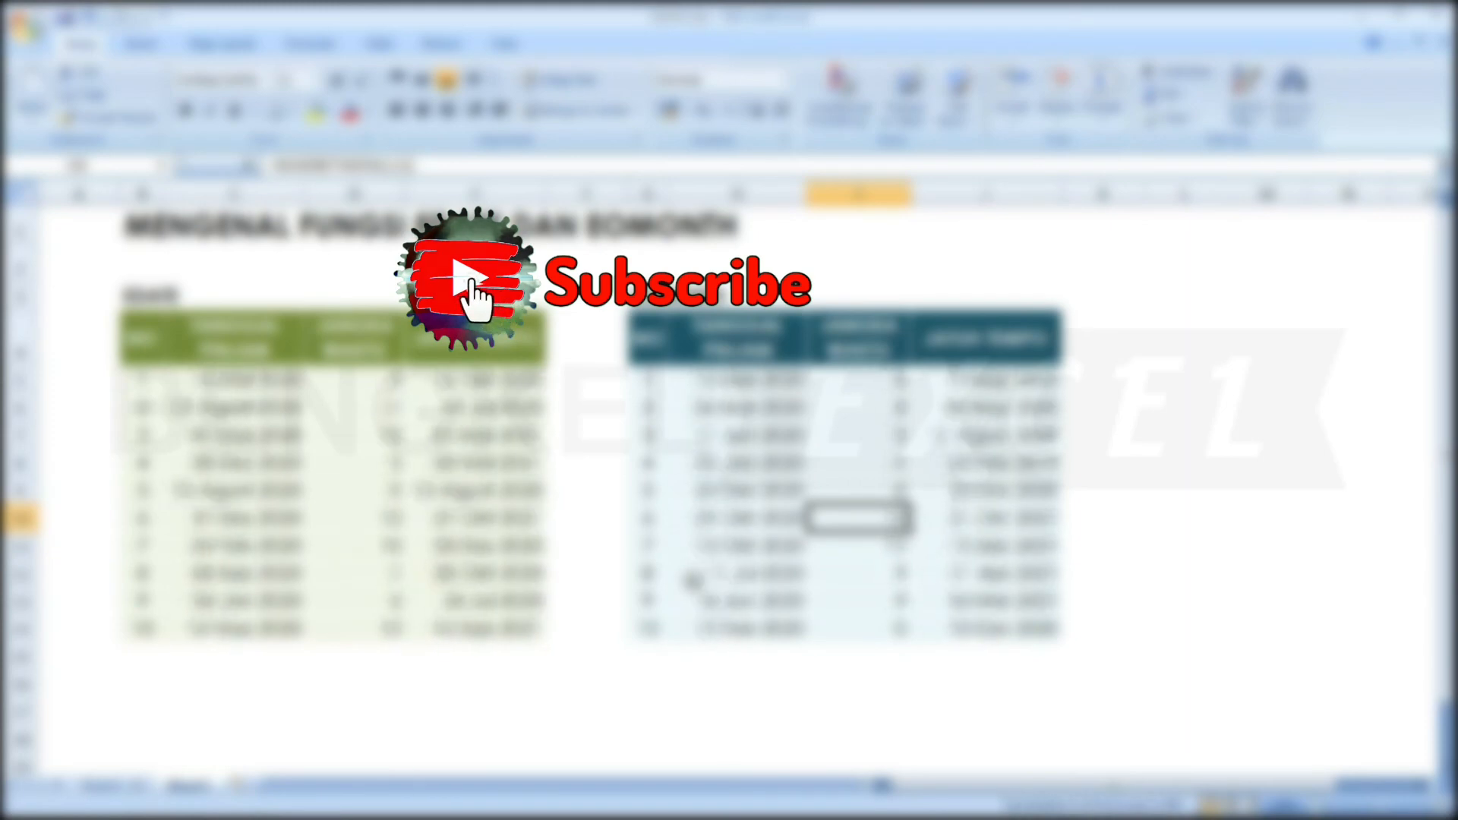
pyautogui.press('F9')
pyautogui.press('F9')
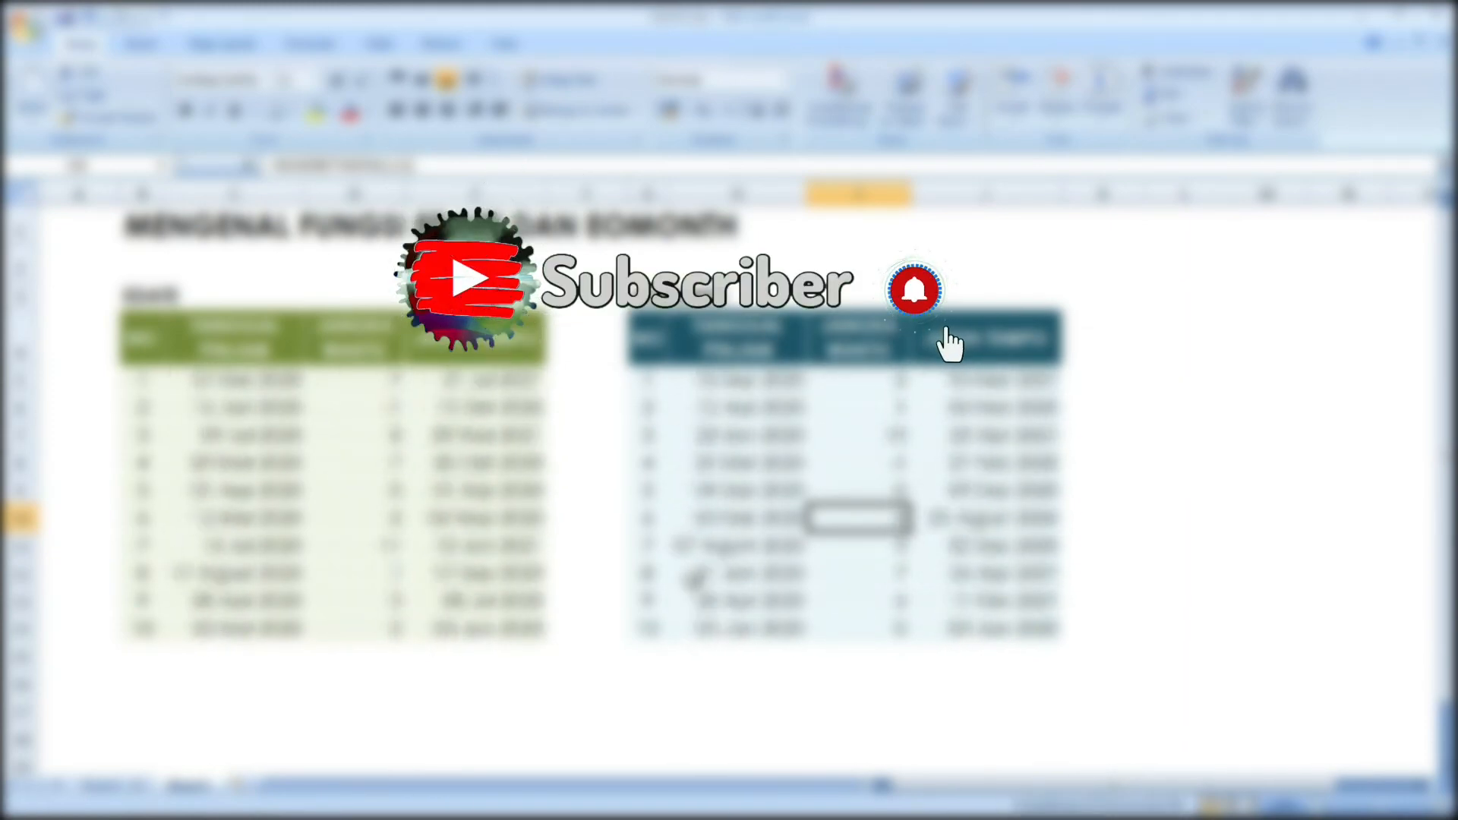